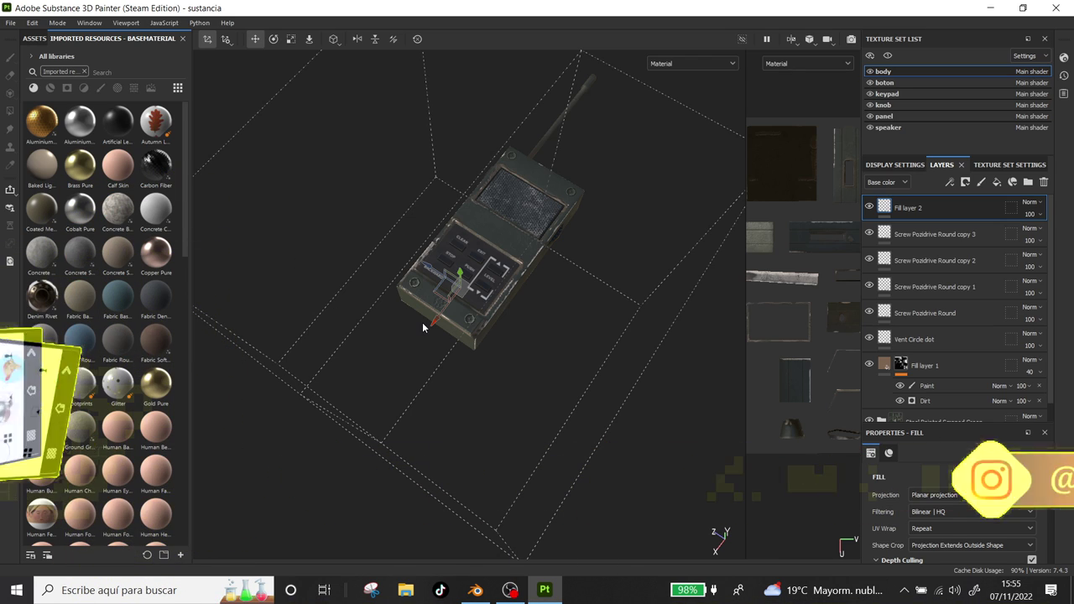
# Open the mesh export options in Substance Painter and dismiss them without exporting.
pyautogui.click(11, 23)
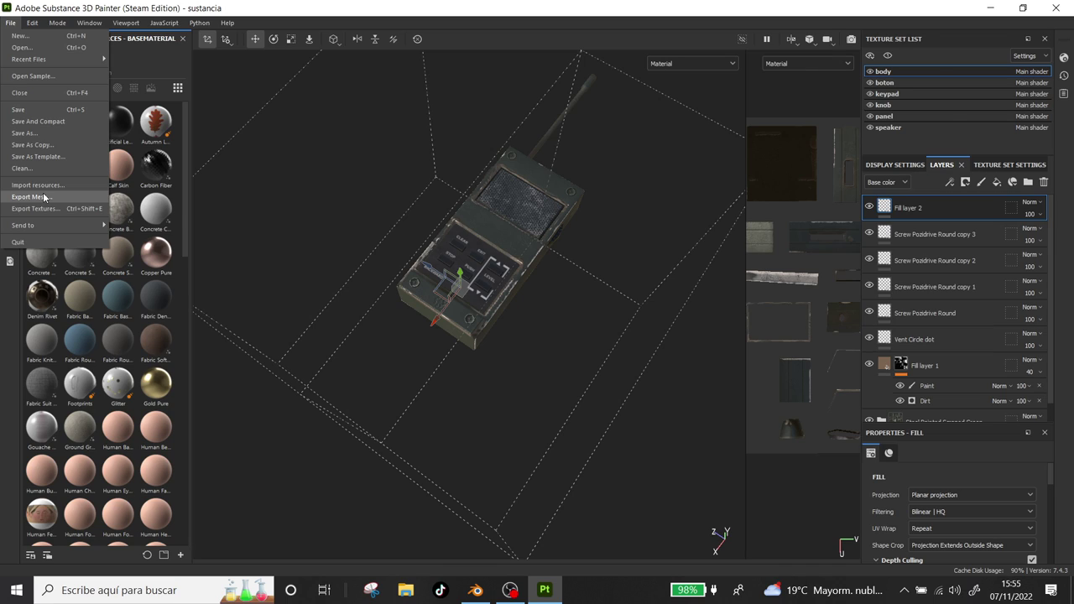
pyautogui.click(45, 197)
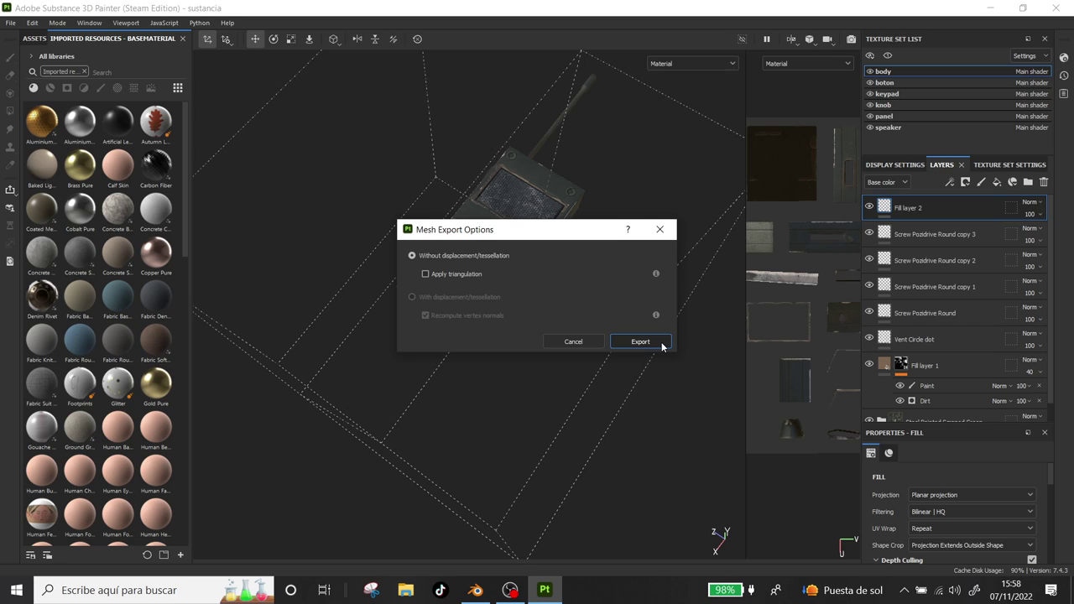
pyautogui.click(572, 341)
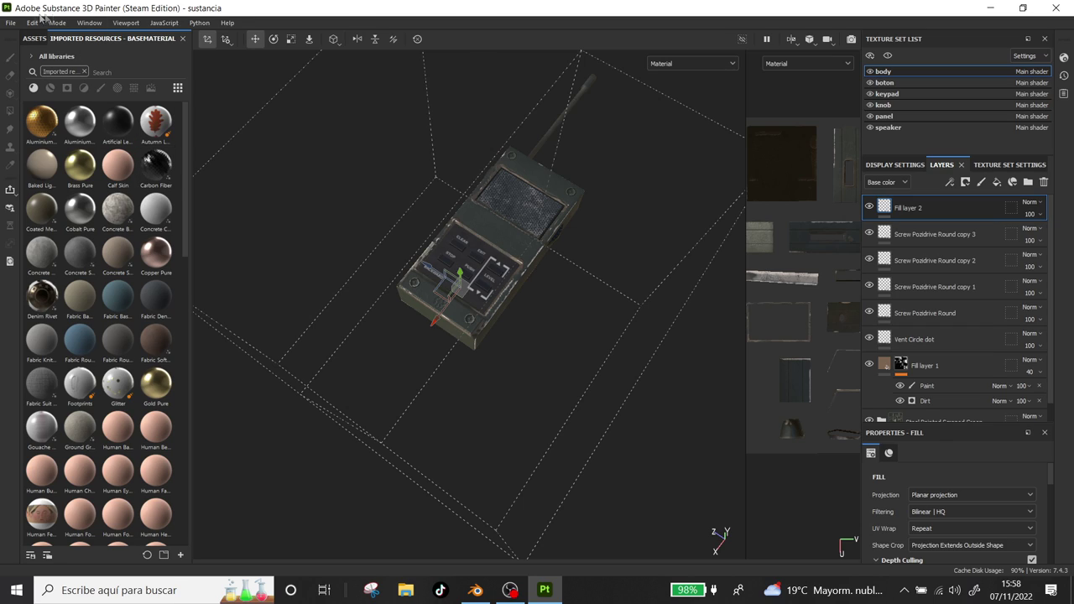
# Set the texture export to the USD PBR Metal Roughness template at 4096 resolution.
pyautogui.click(11, 22)
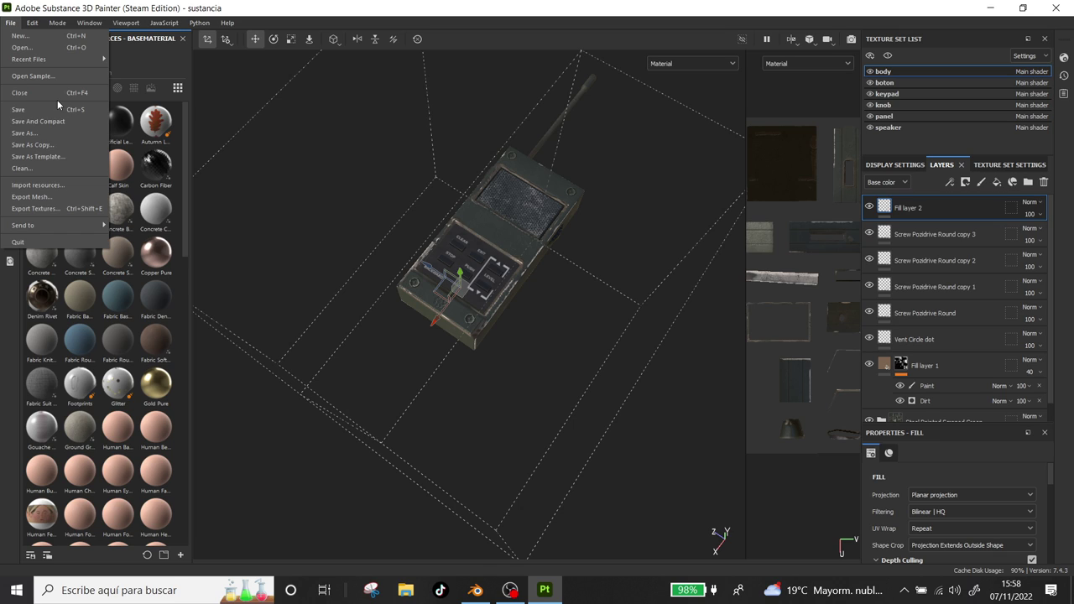
pyautogui.click(35, 209)
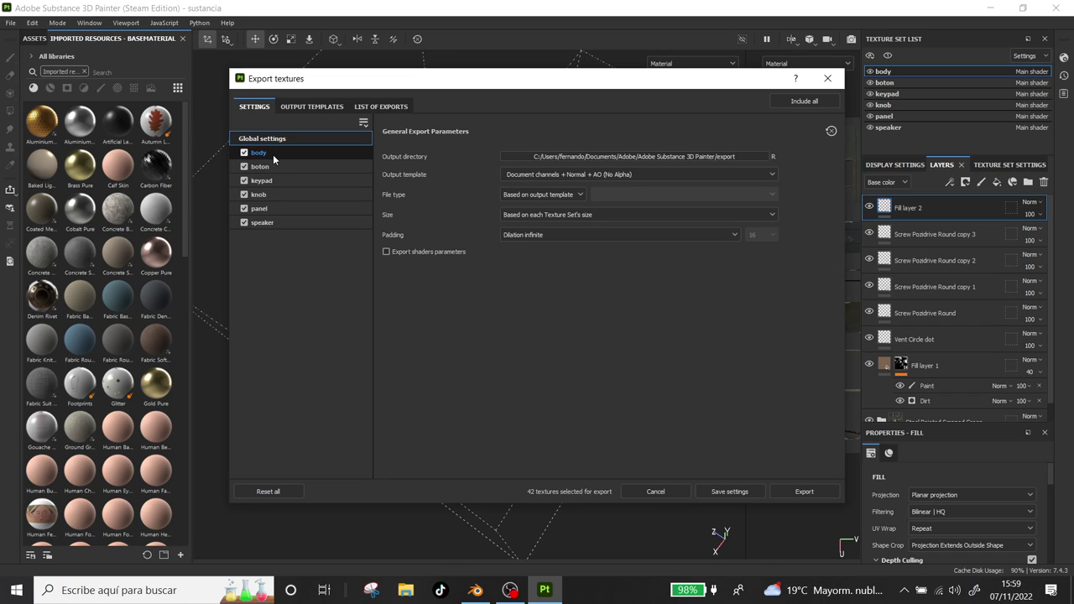
pyautogui.click(253, 211)
pyautogui.click(244, 209)
pyautogui.click(244, 209)
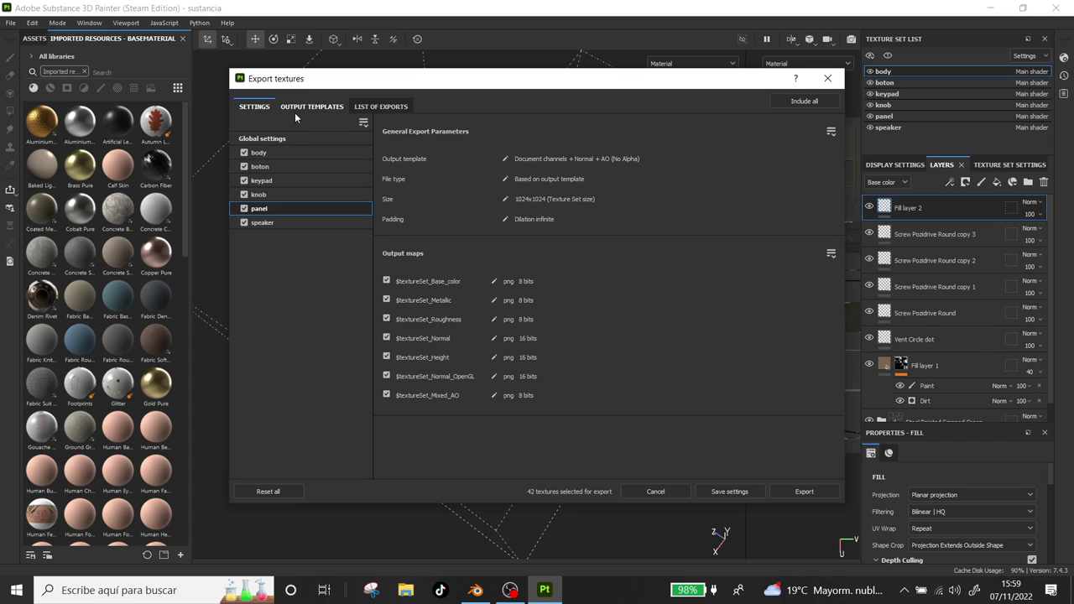
pyautogui.click(262, 138)
pyautogui.click(637, 174)
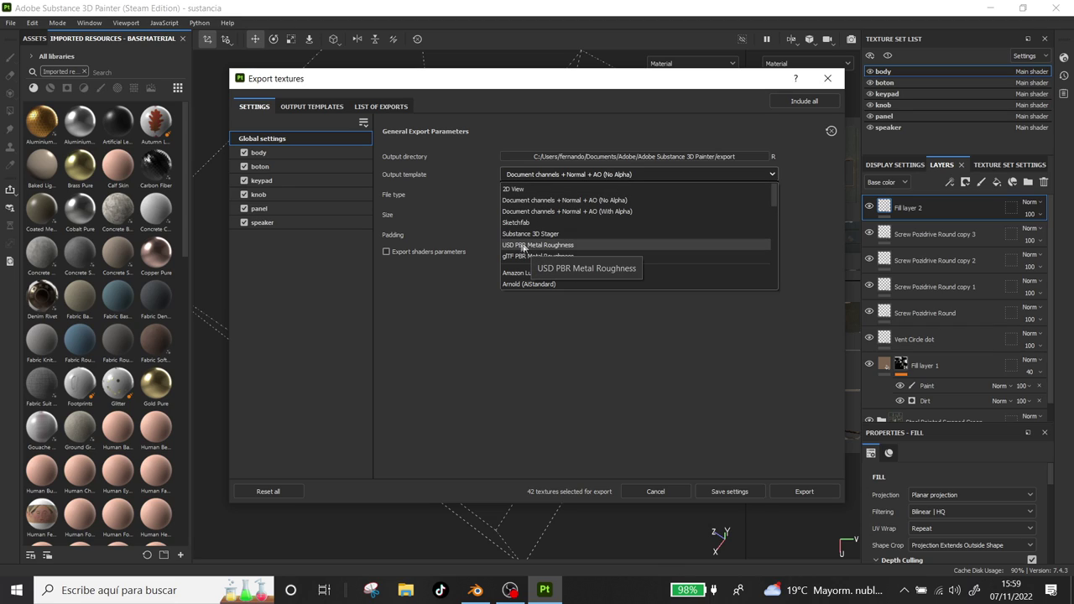
pyautogui.click(522, 245)
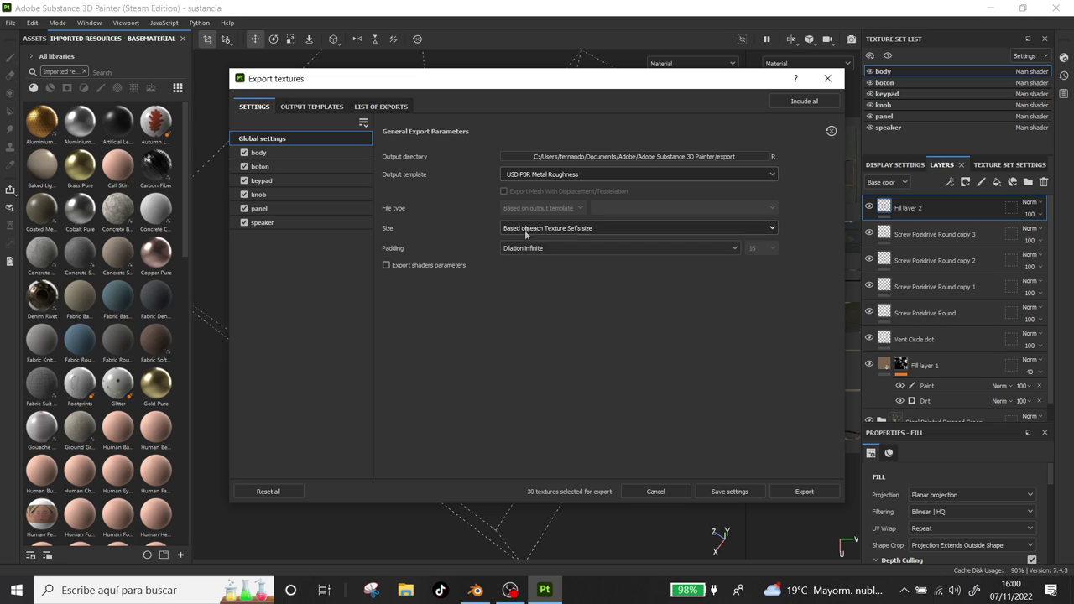
pyautogui.click(522, 230)
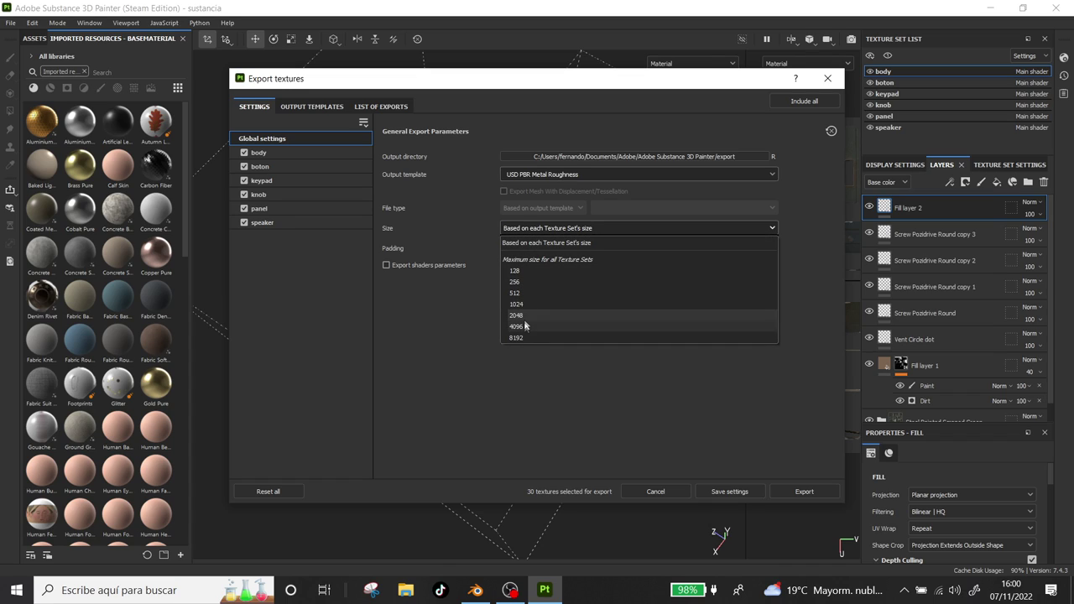
pyautogui.click(523, 323)
pyautogui.click(558, 228)
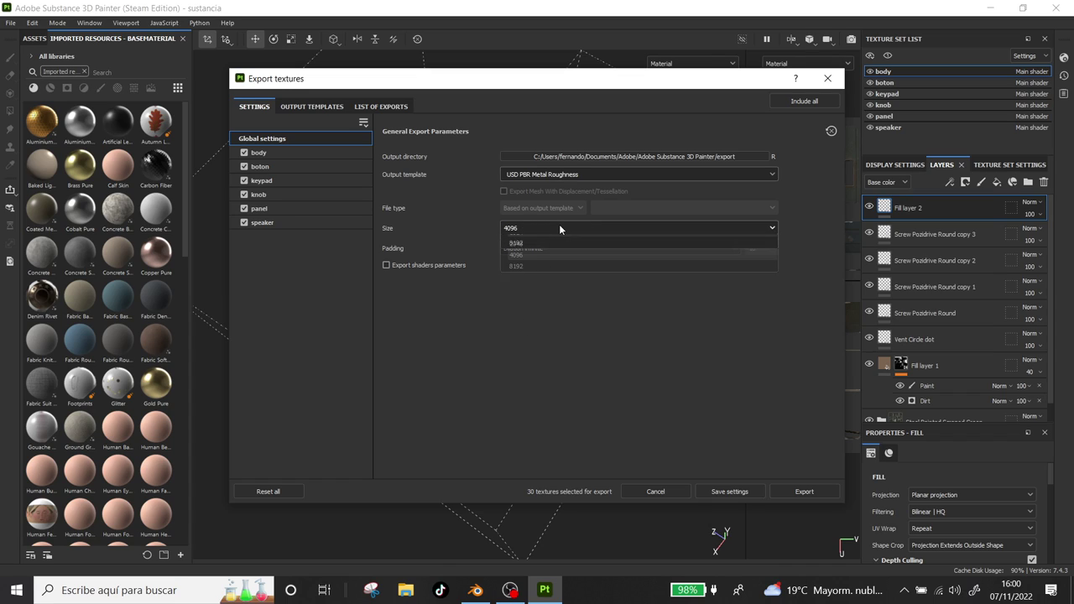
pyautogui.click(530, 328)
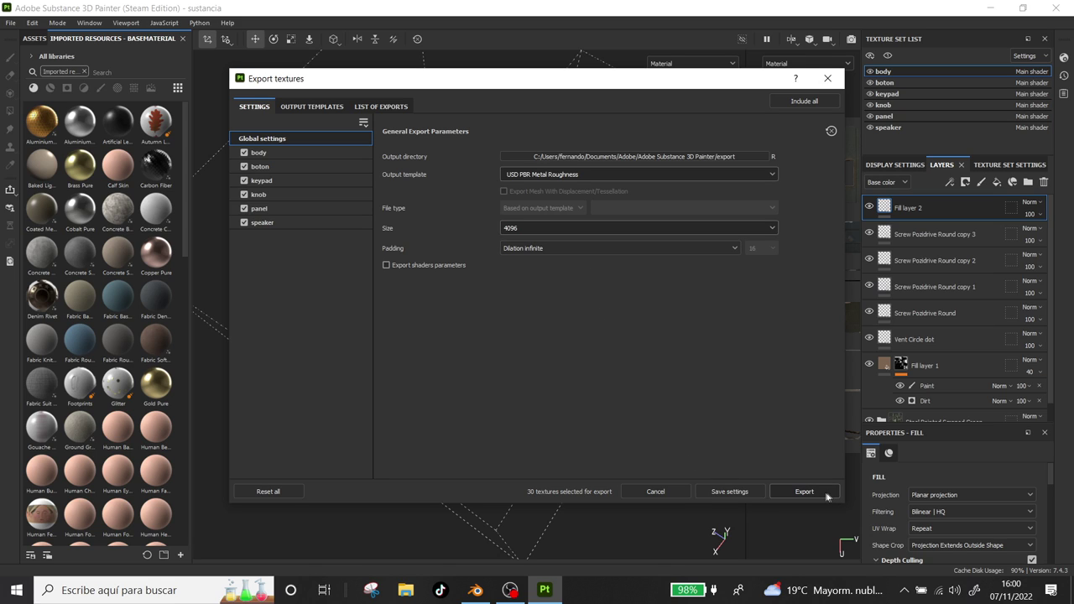
# Create a 'tex' folder inside TEXTURAS as the destination and export the 30 textures.
pyautogui.click(699, 158)
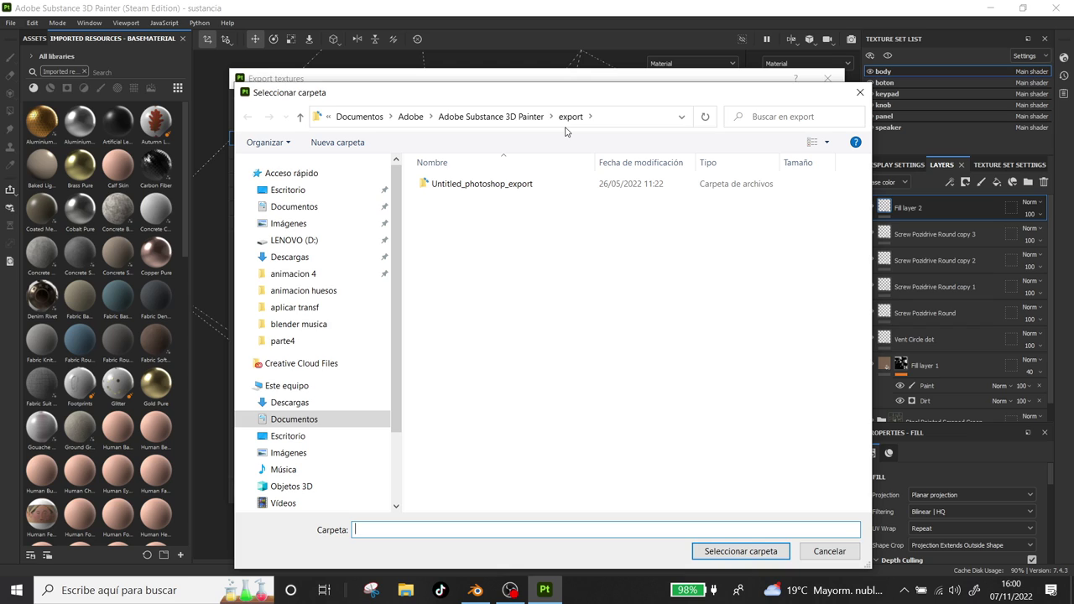
pyautogui.click(681, 117)
pyautogui.click(455, 204)
pyautogui.rightClick(456, 203)
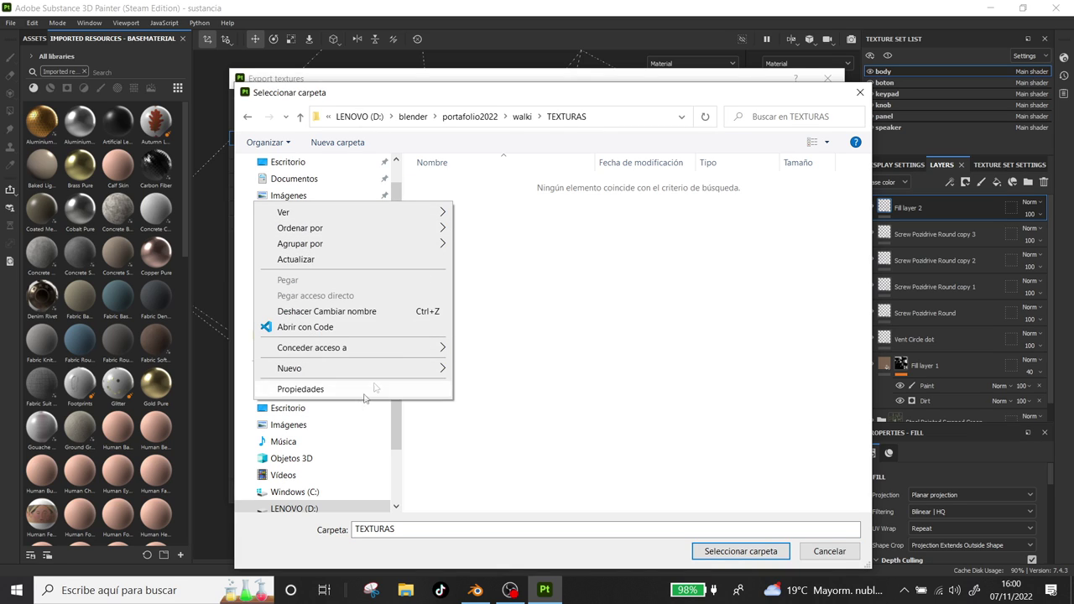
pyautogui.moveTo(289, 369)
pyautogui.click(487, 370)
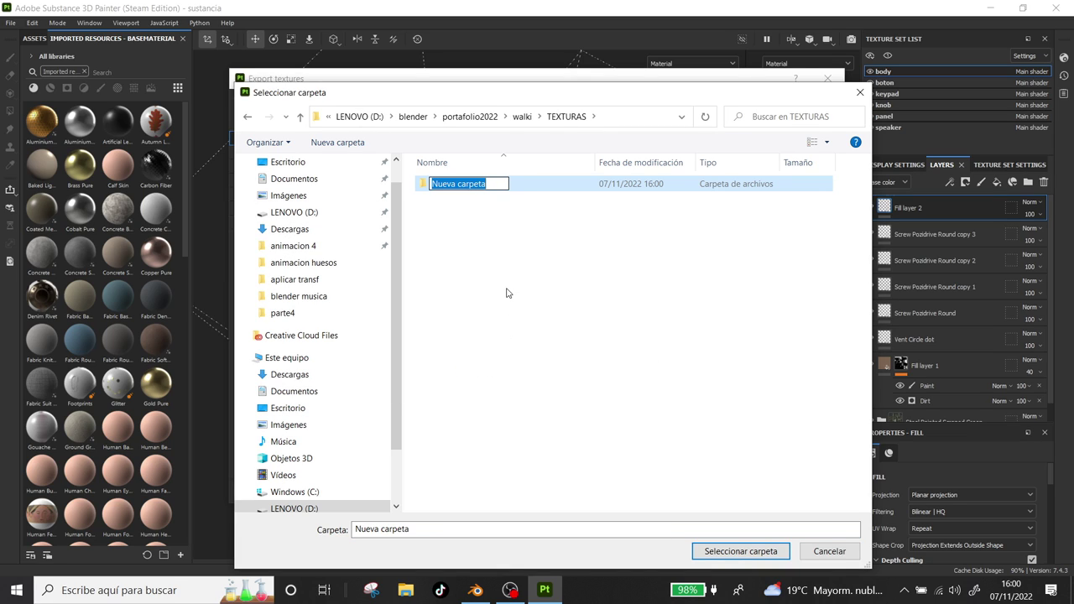
pyautogui.write('tex')
pyautogui.press('Return')
pyautogui.doubleClick(448, 185)
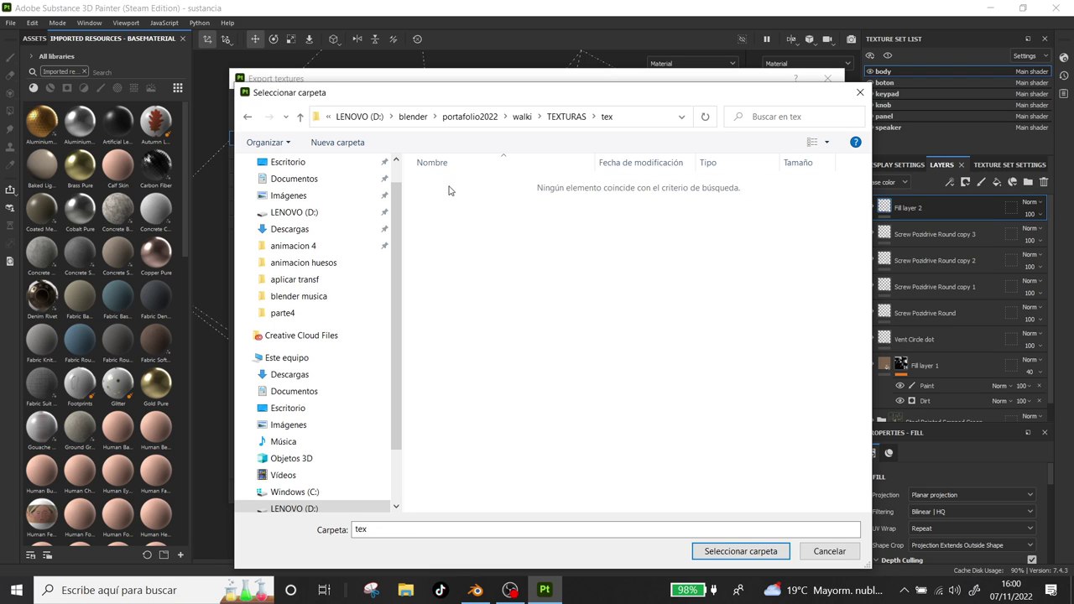
pyautogui.click(741, 553)
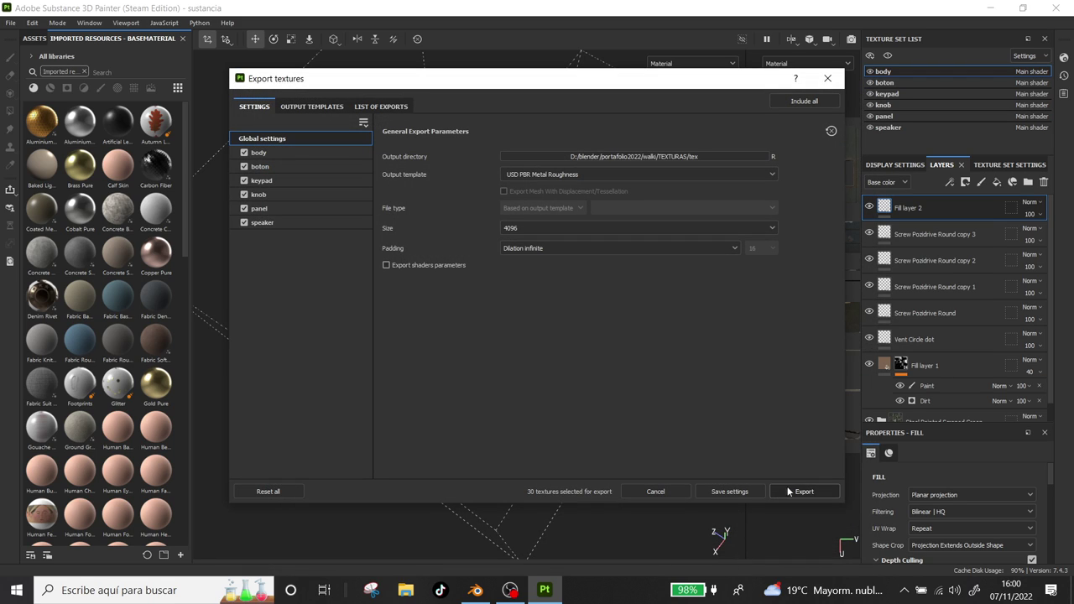
pyautogui.click(801, 492)
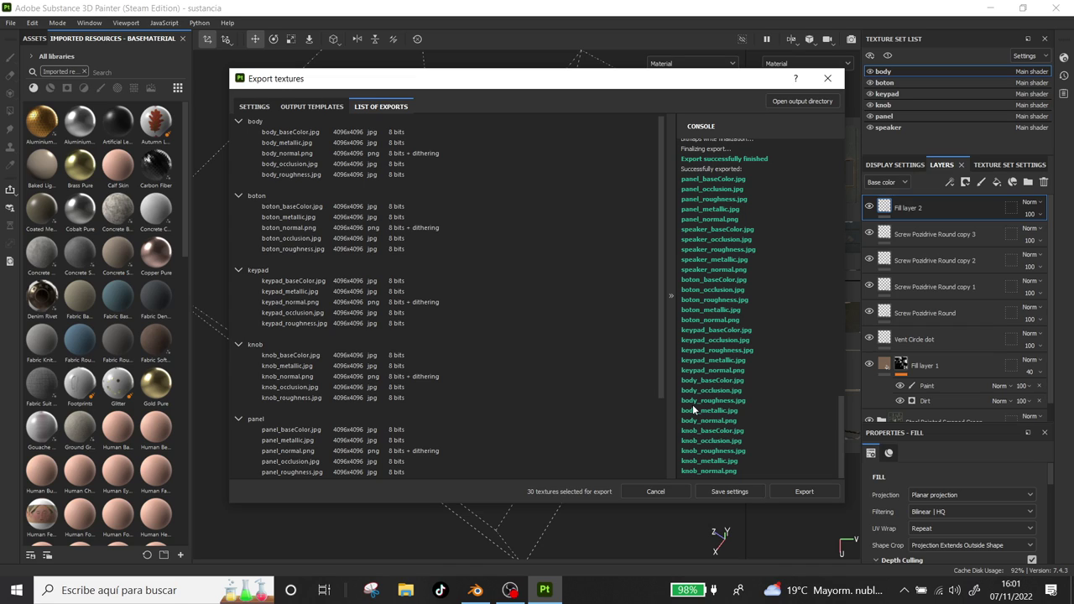
# Return to Blender and delete the body material's old texture nodes.
pyautogui.click(829, 80)
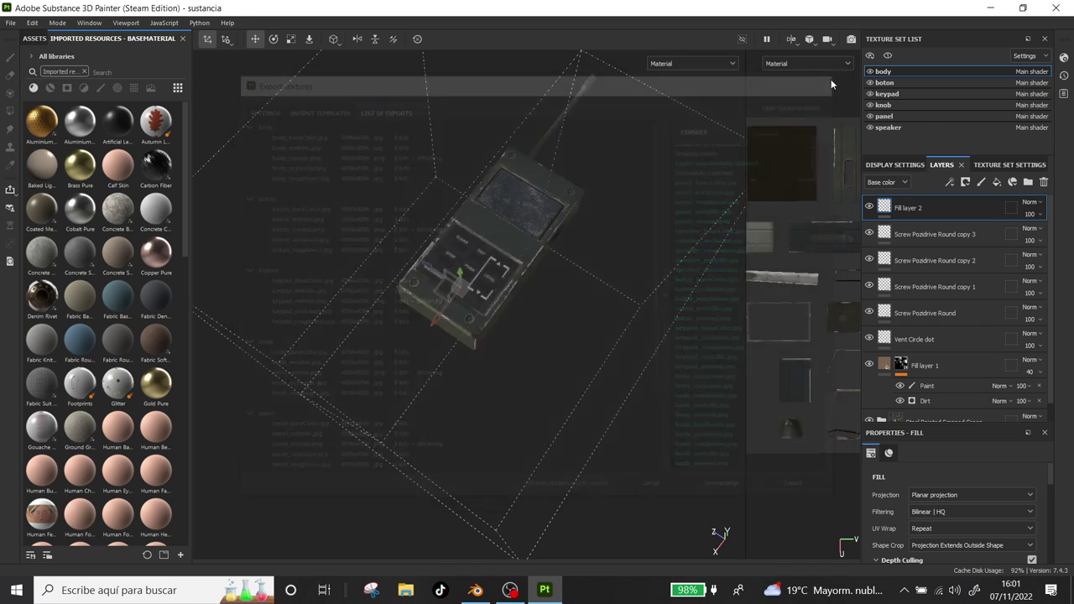
pyautogui.click(992, 8)
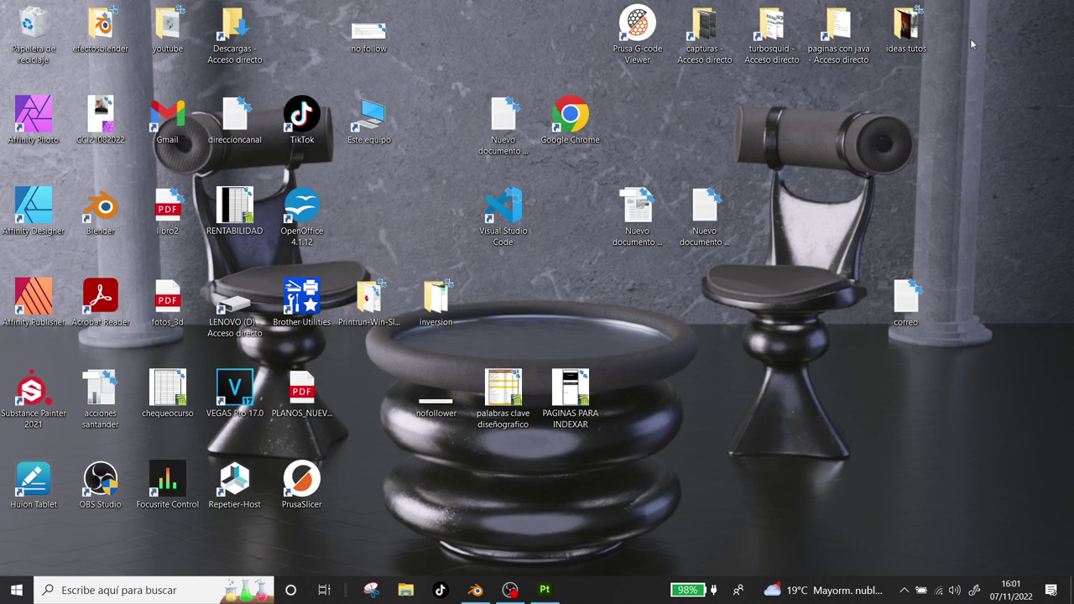
pyautogui.click(476, 591)
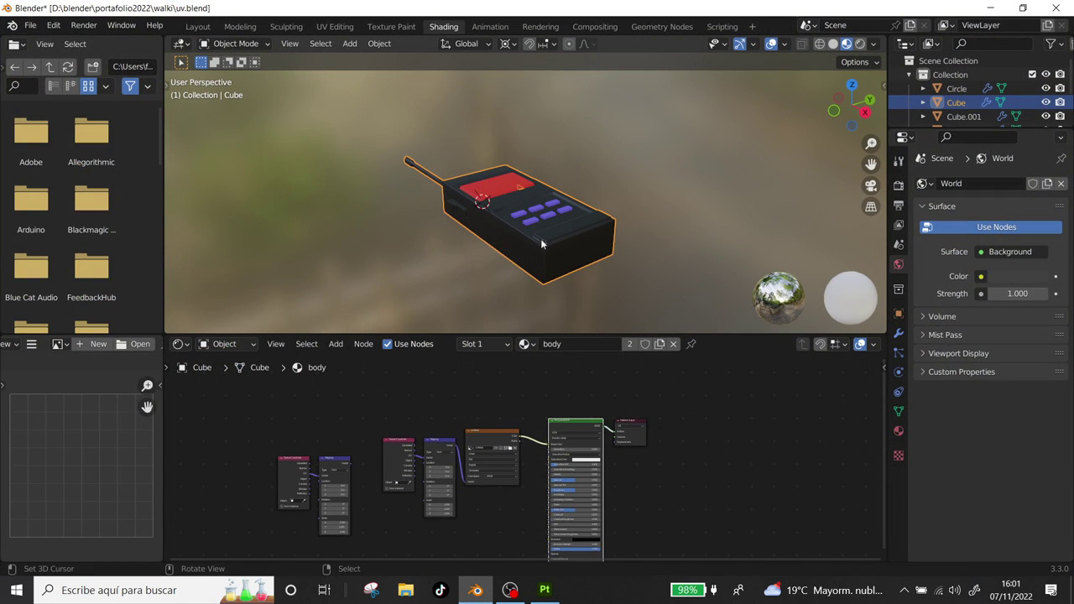
pyautogui.moveTo(203, 393); pyautogui.dragTo(510, 530)
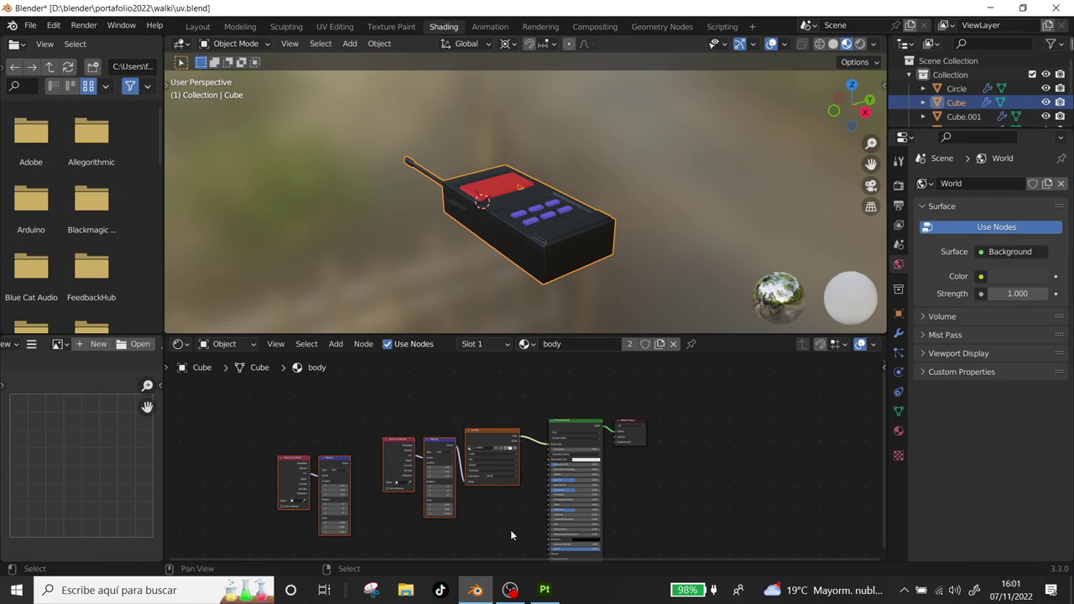
pyautogui.press('x')
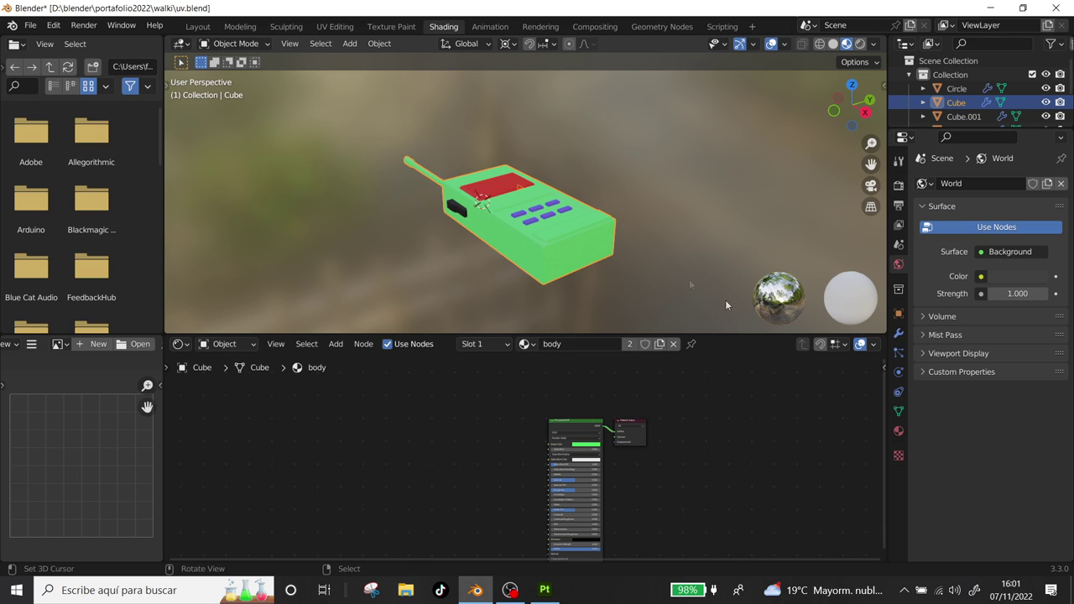
# Search the Preferences add-ons list for 'node' to check Node Wrangler.
pyautogui.click(898, 430)
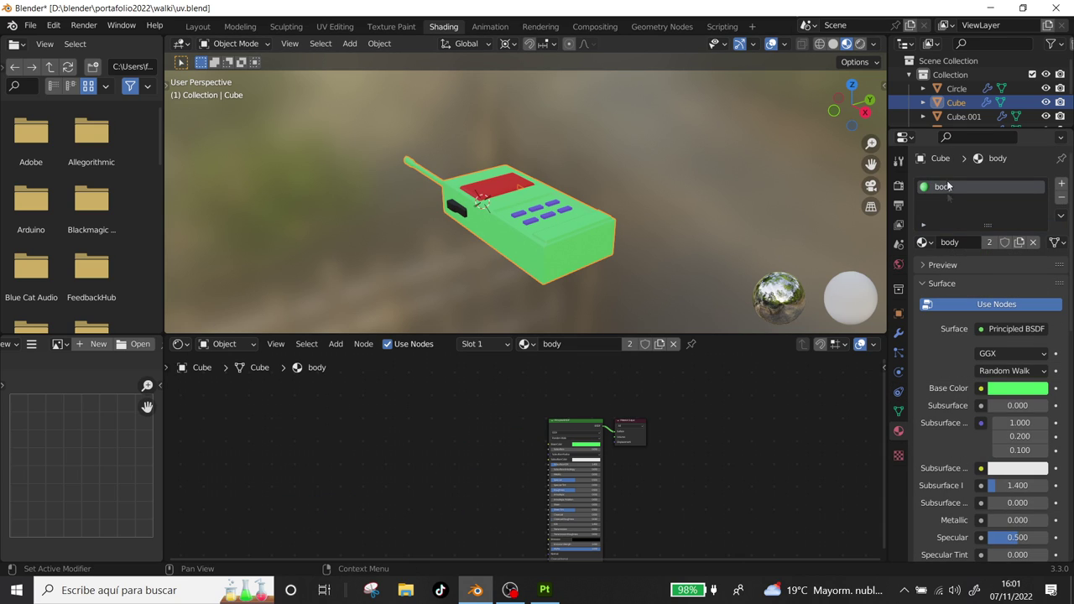
pyautogui.click(54, 26)
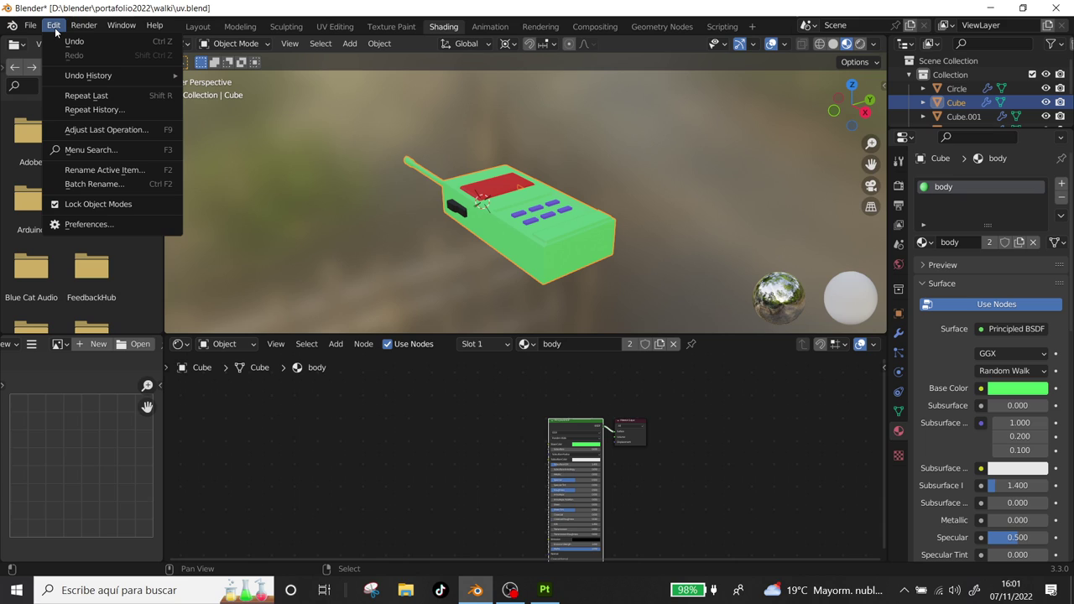
pyautogui.click(84, 225)
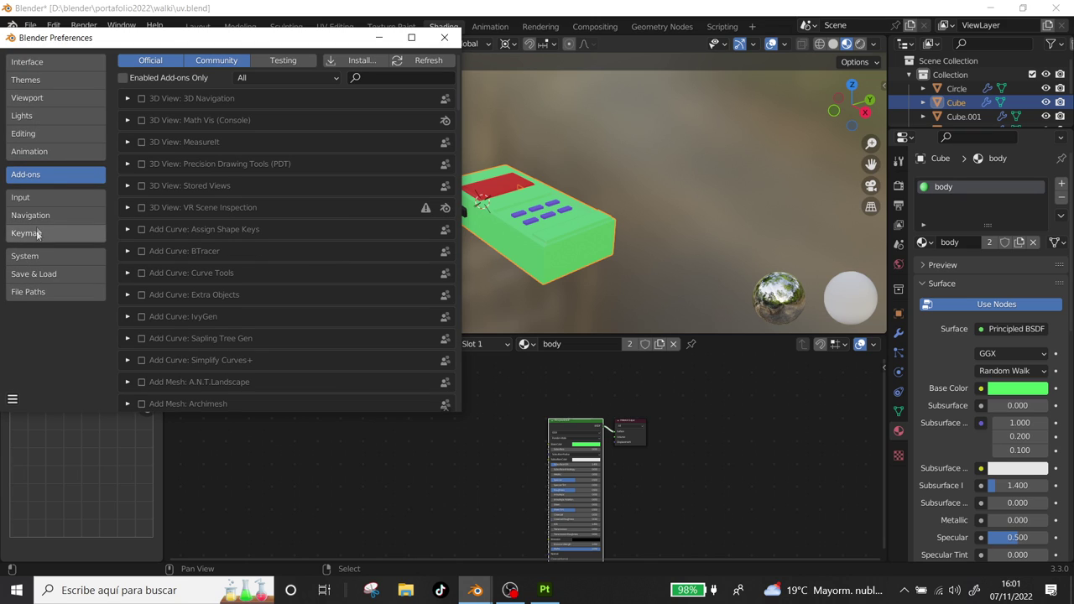
pyautogui.click(396, 75)
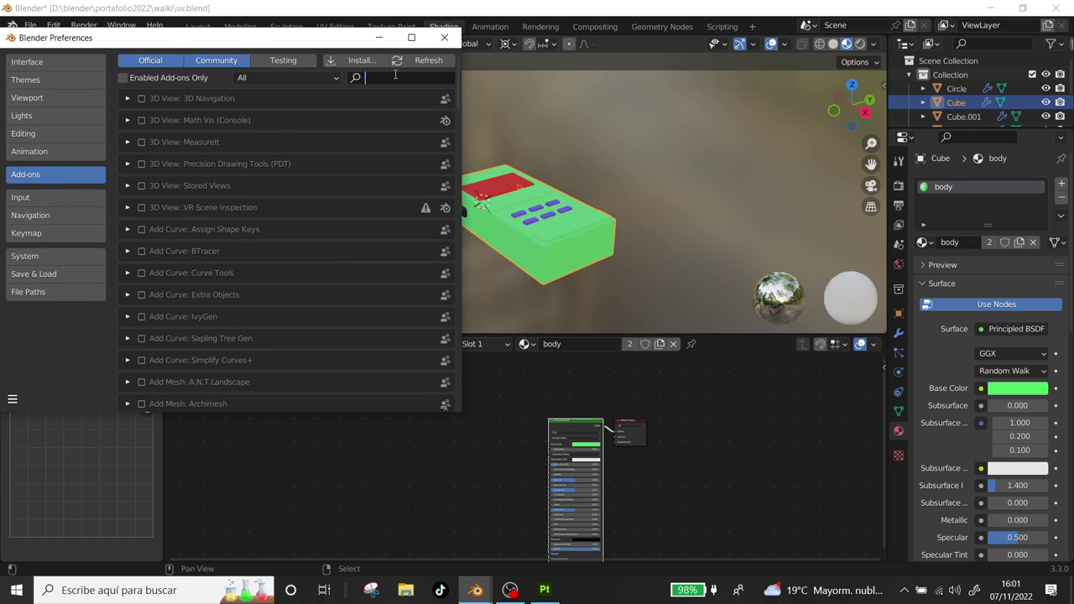
pyautogui.write('node')
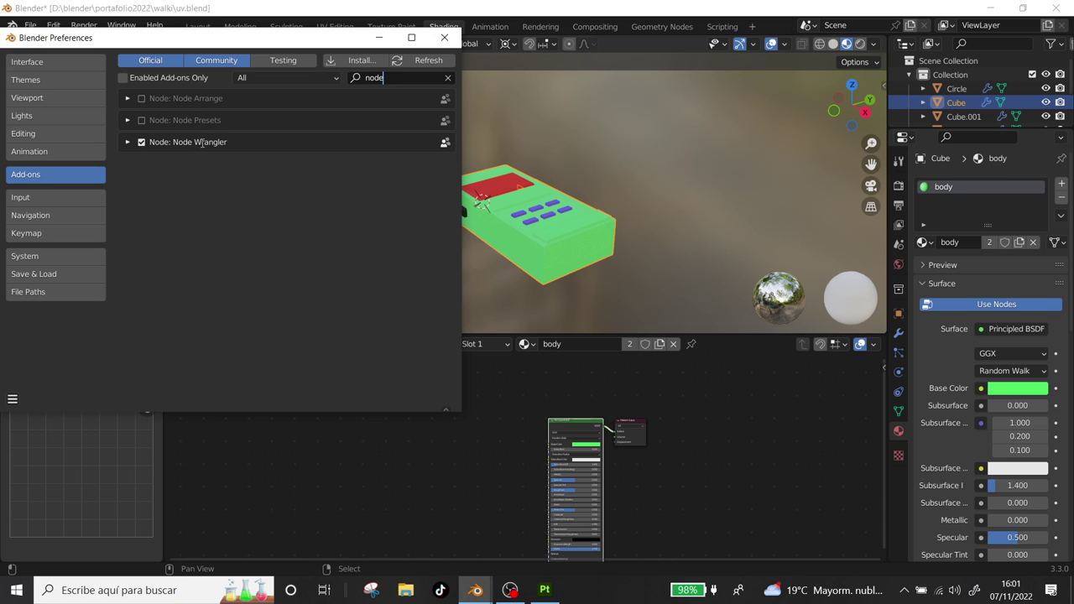
pyautogui.click(445, 37)
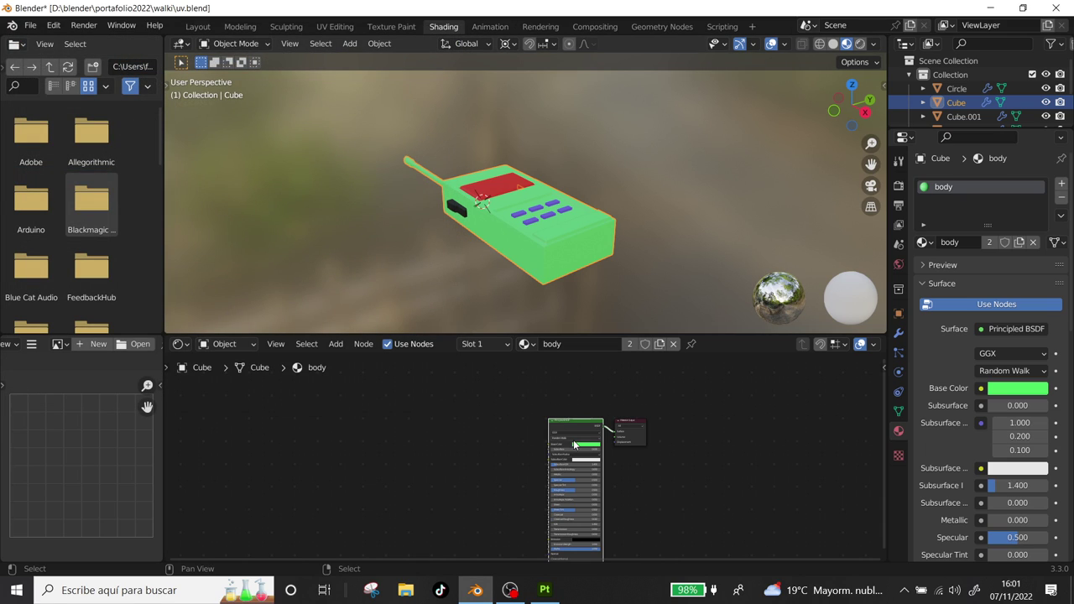
# Load the five body texture maps from TEXTURAS/tex onto the body material's Principled BSDF.
pyautogui.press('ctrl')
pyautogui.press('shift')
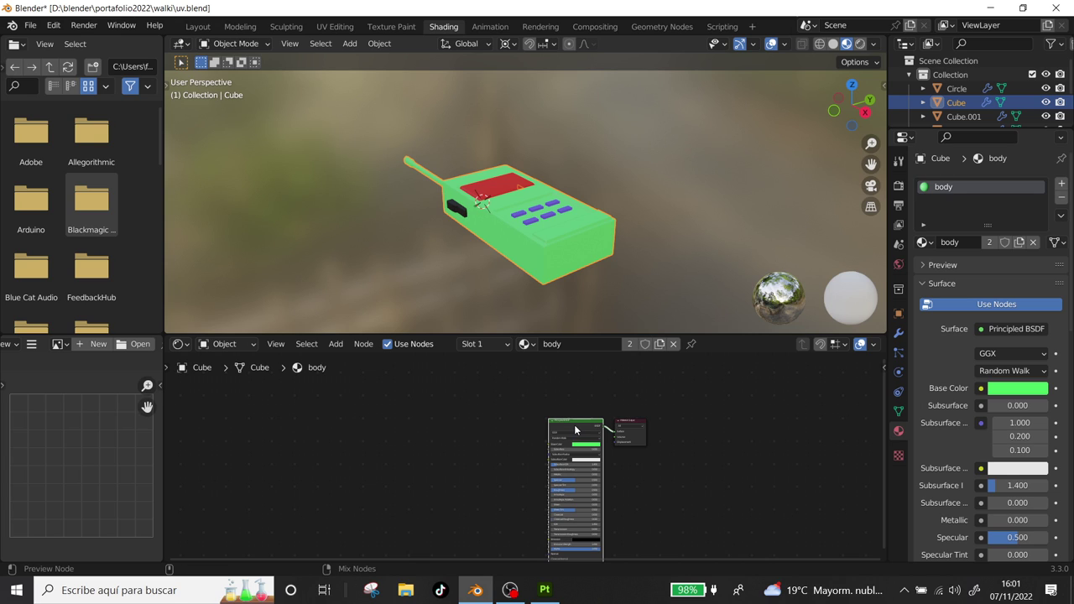
pyautogui.hotkey('ctrl', 'shift', 't')
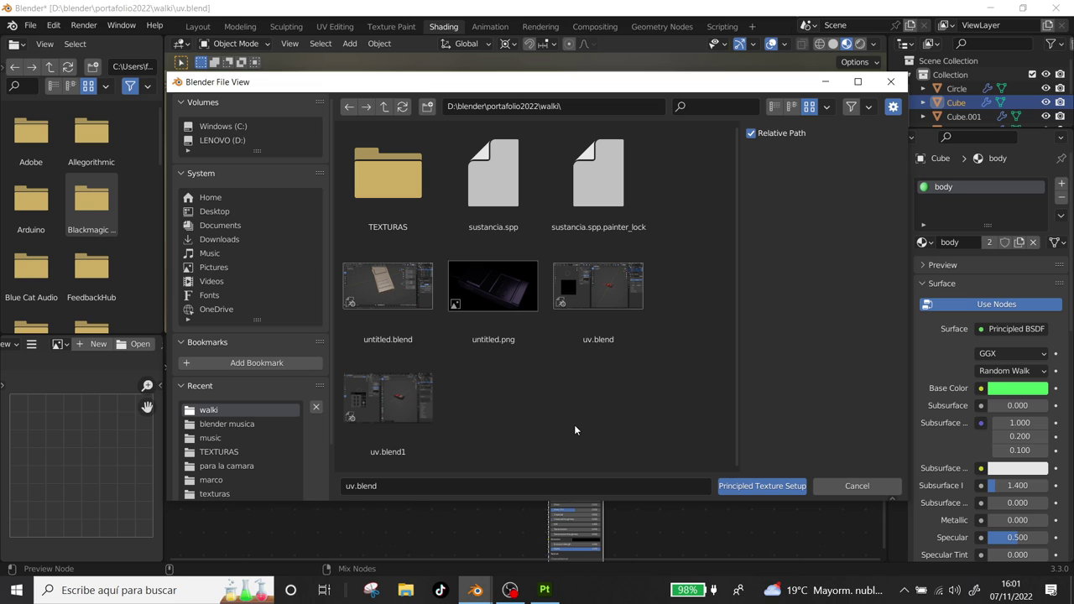
pyautogui.doubleClick(386, 184)
pyautogui.doubleClick(386, 187)
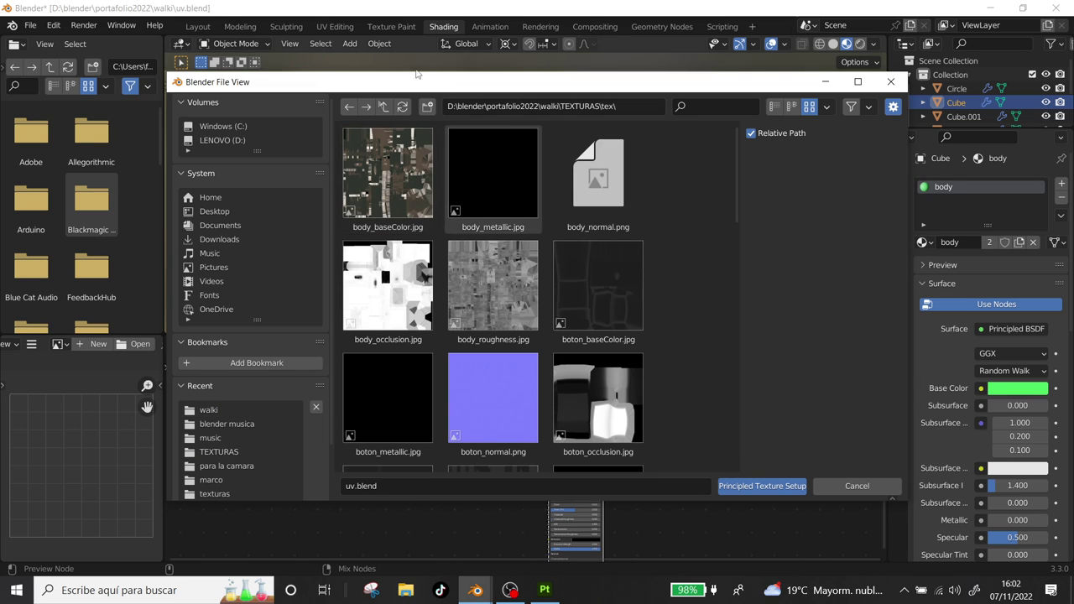
pyautogui.click(774, 106)
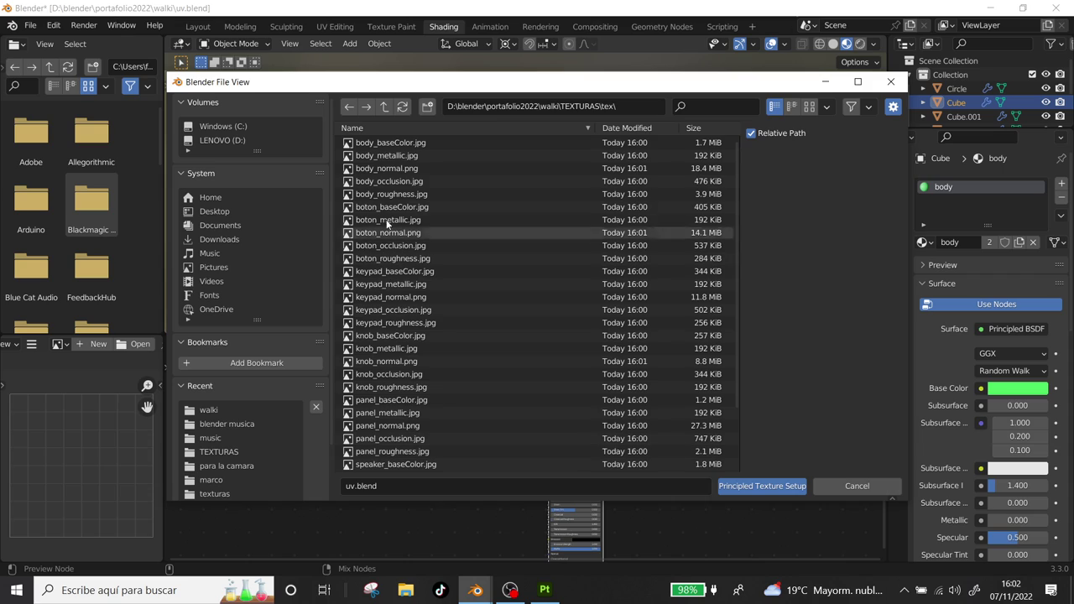
pyautogui.click(387, 145)
pyautogui.keyDown('shift'); pyautogui.click(387, 197); pyautogui.keyUp('shift')
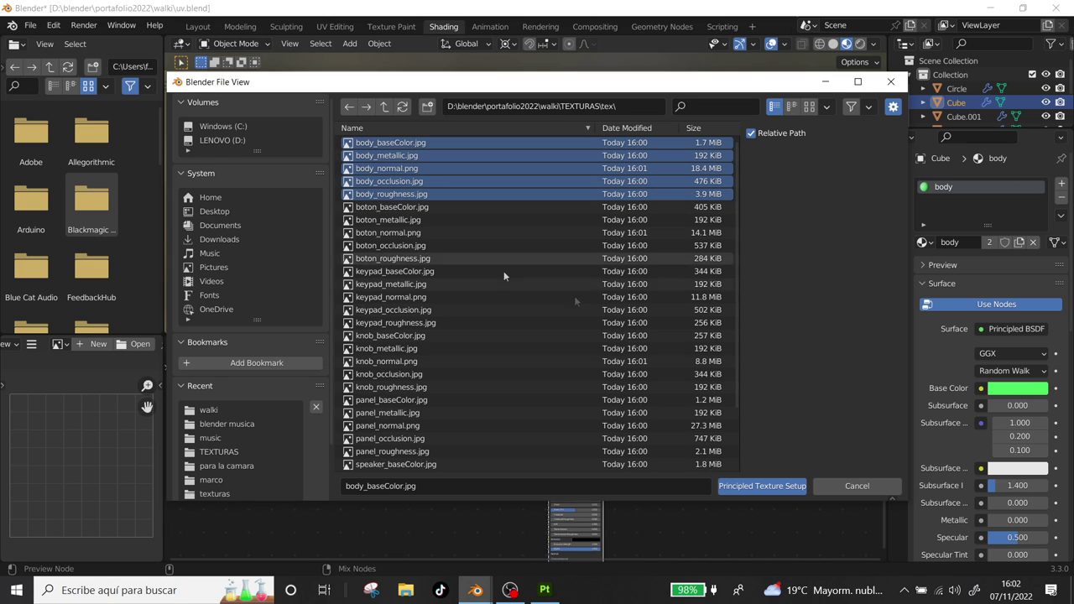
pyautogui.click(767, 485)
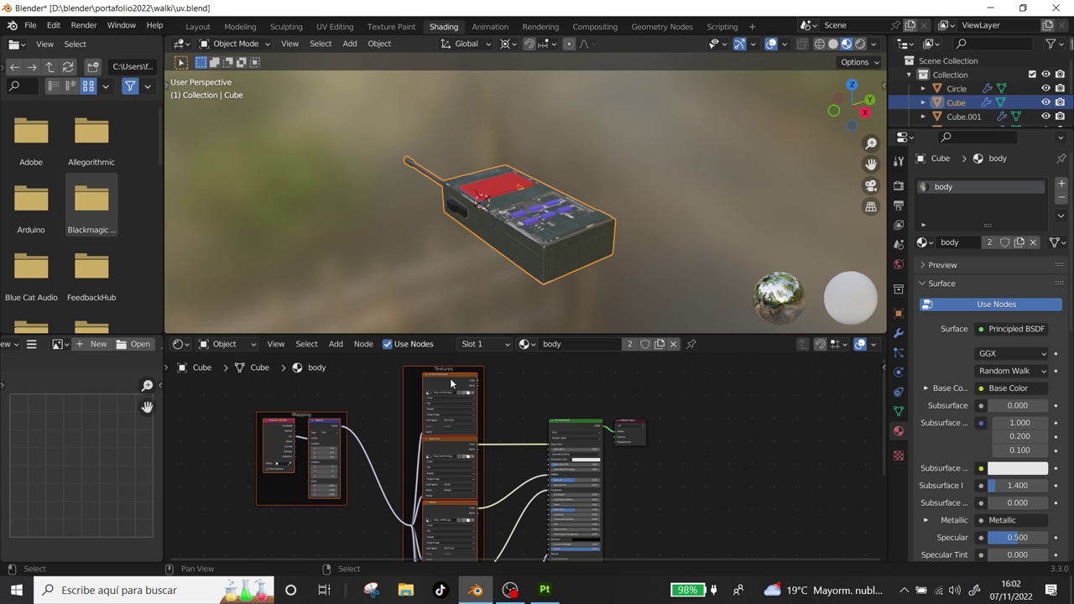
# Select the panel and load its texture maps, from panel_baseColor.jpg on, into its Principled BSDF.
pyautogui.scroll(2, 569, 238)
pyautogui.scroll(1, 569, 238)
pyautogui.scroll(-3, 569, 239)
pyautogui.moveTo(569, 238); pyautogui.dragTo(520, 193, button='middle')
pyautogui.click(470, 197)
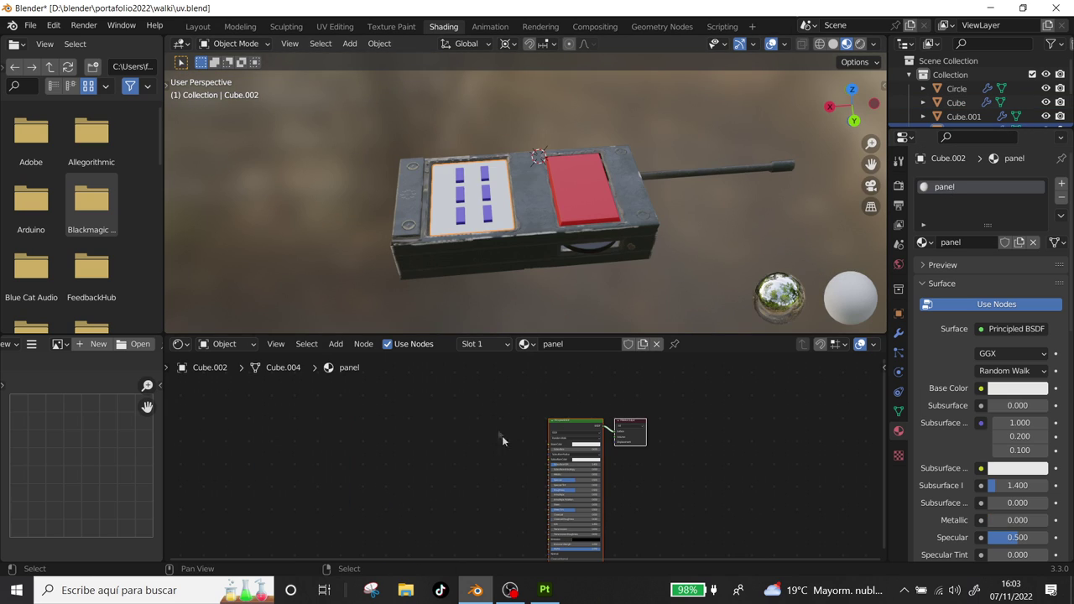
pyautogui.moveTo(466, 368); pyautogui.dragTo(530, 342, button='middle')
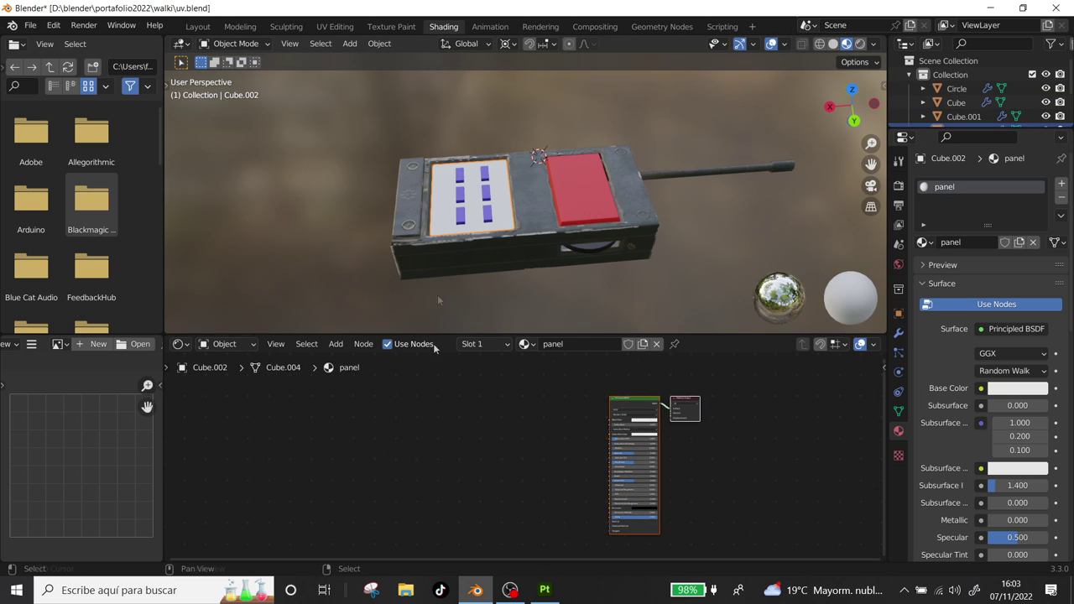
pyautogui.scroll(2, 557, 420)
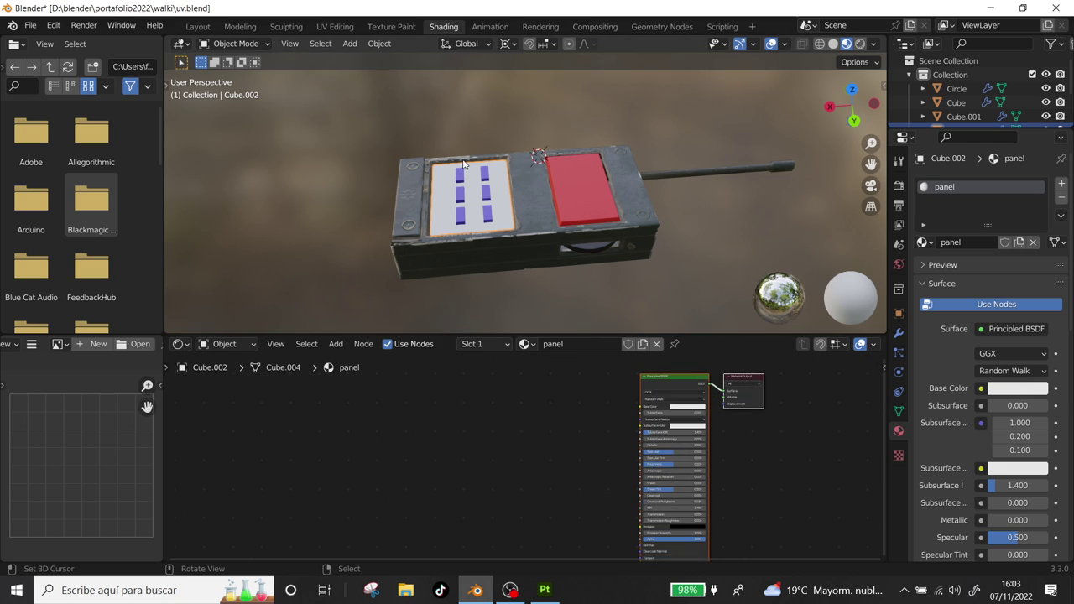
pyautogui.click(664, 379)
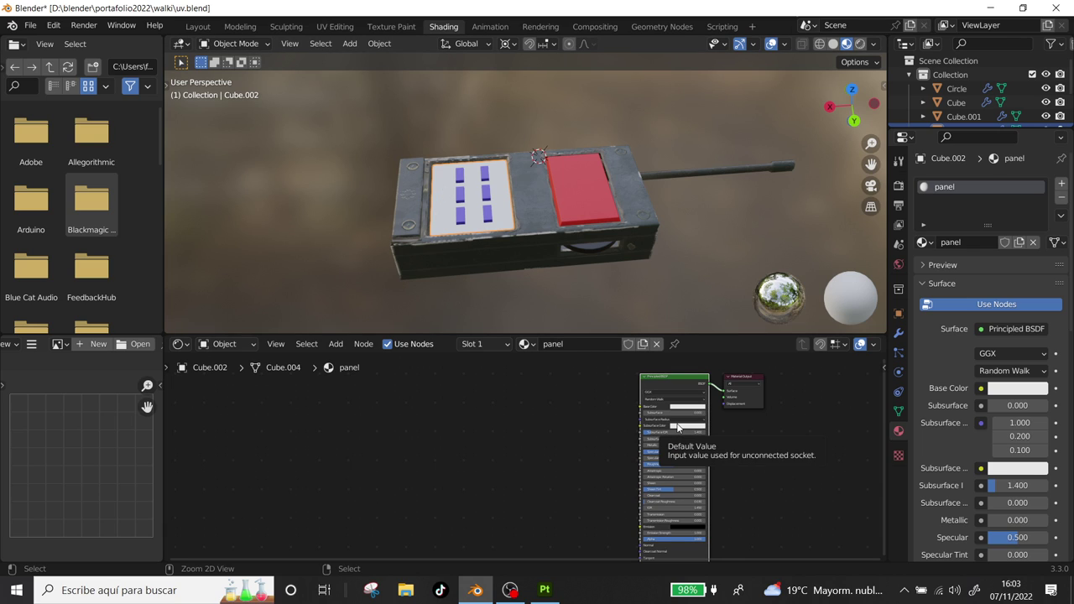
pyautogui.hotkey('ctrl', 'shift', 't')
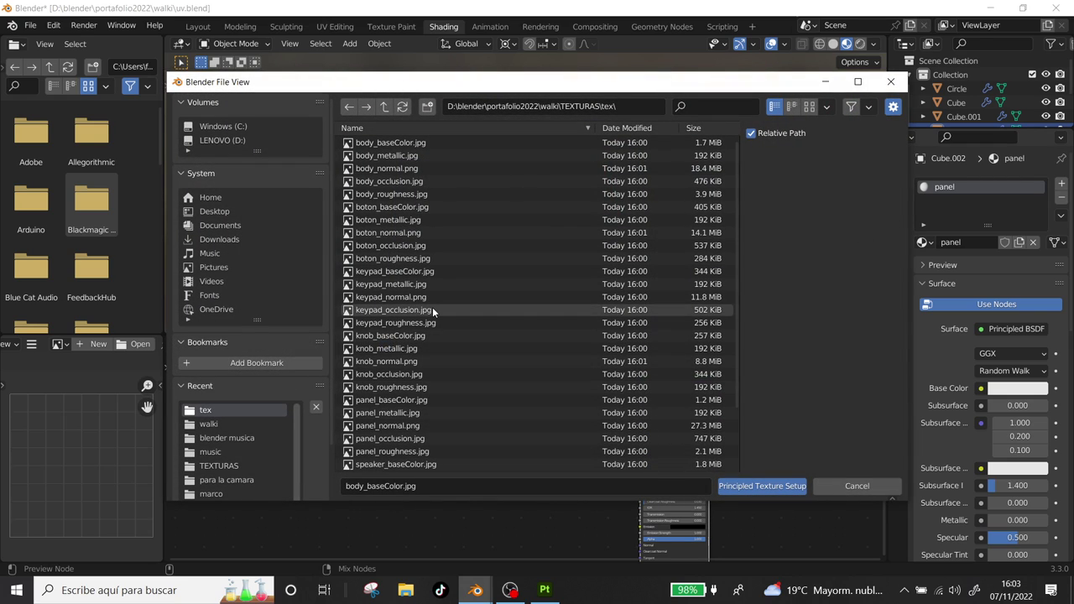
pyautogui.scroll(-2, 433, 307)
pyautogui.click(420, 354)
pyautogui.keyDown('shift'); pyautogui.click(416, 404); pyautogui.keyUp('shift')
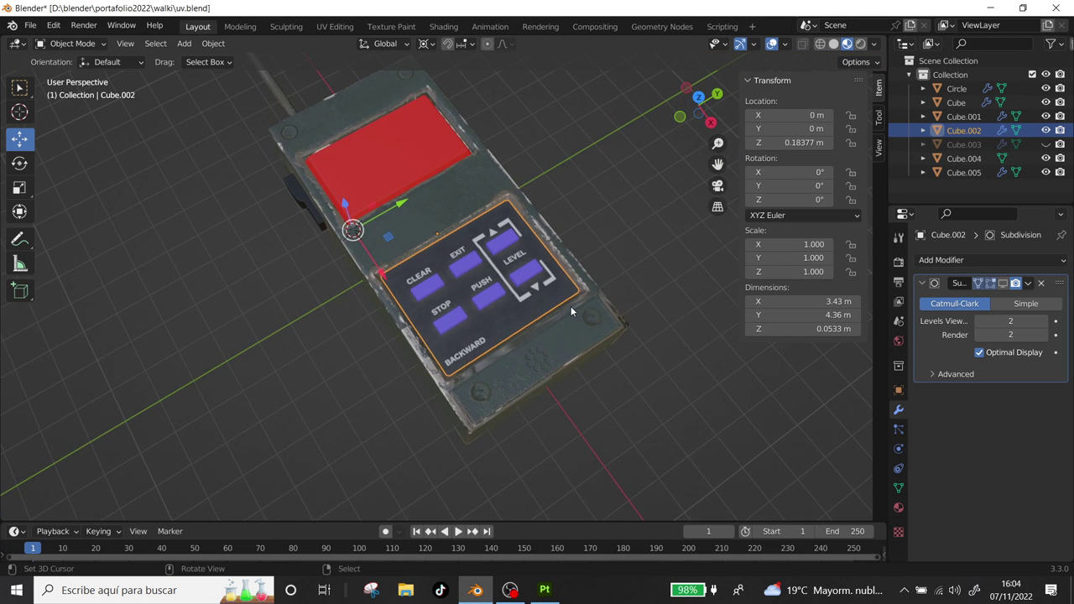
# Select the speaker and load its texture maps through speaker_roughness.jpg into its material.
pyautogui.moveTo(573, 342); pyautogui.dragTo(515, 243, button='middle')
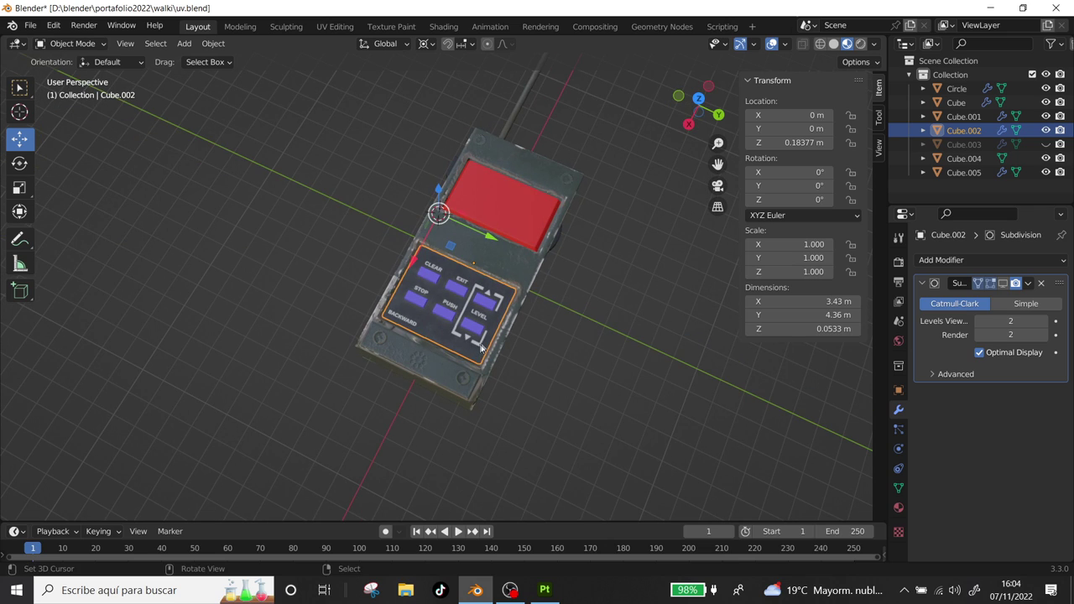
pyautogui.click(518, 234)
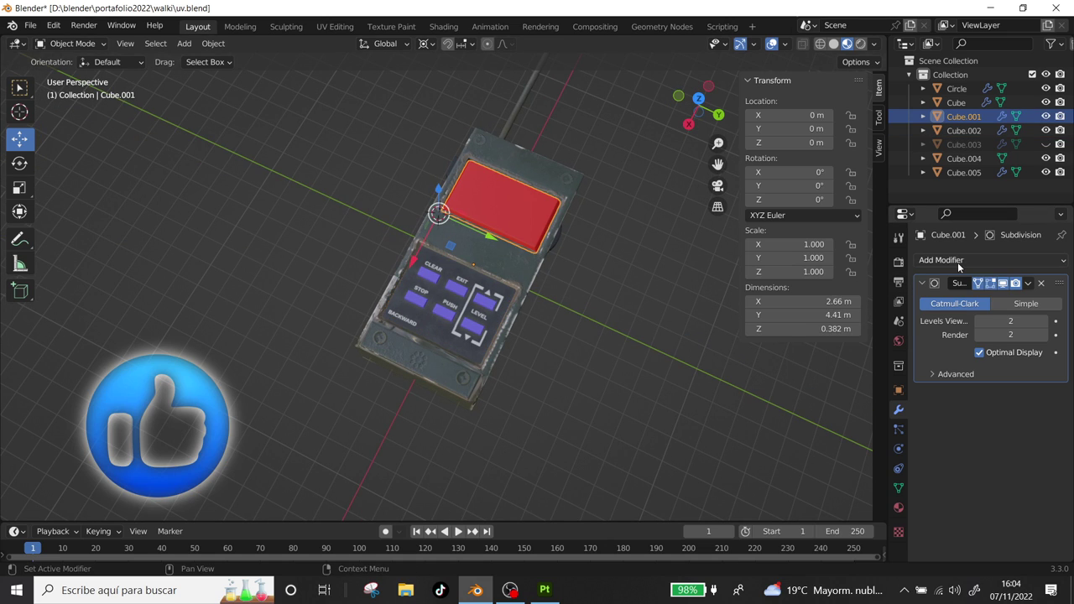
pyautogui.click(957, 262)
pyautogui.scroll(-1, 574, 458)
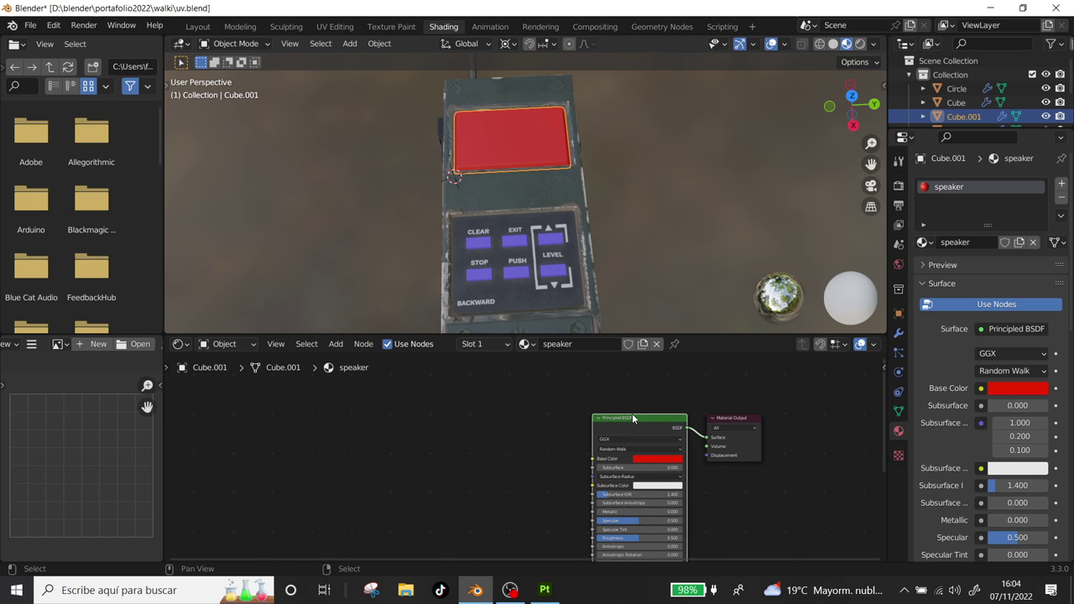
pyautogui.hotkey('ctrl', 'shift', 't')
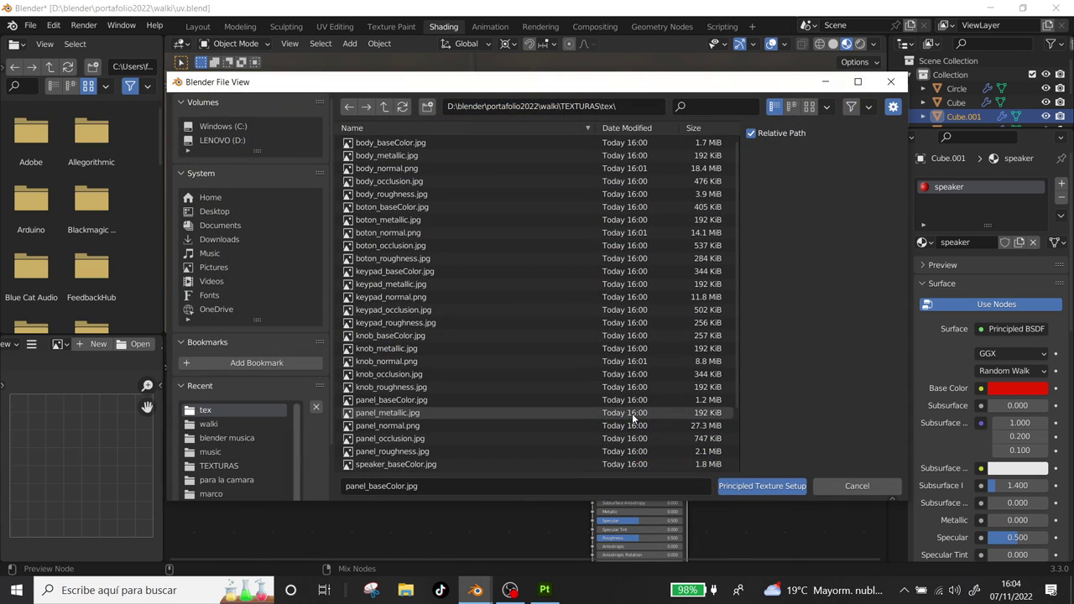
pyautogui.scroll(-2, 470, 235)
pyautogui.scroll(-2, 437, 248)
pyautogui.scroll(-2, 407, 256)
pyautogui.click(382, 387)
pyautogui.keyDown('shift'); pyautogui.click(399, 427); pyautogui.keyUp('shift')
pyautogui.keyDown('shift'); pyautogui.click(399, 438); pyautogui.keyUp('shift')
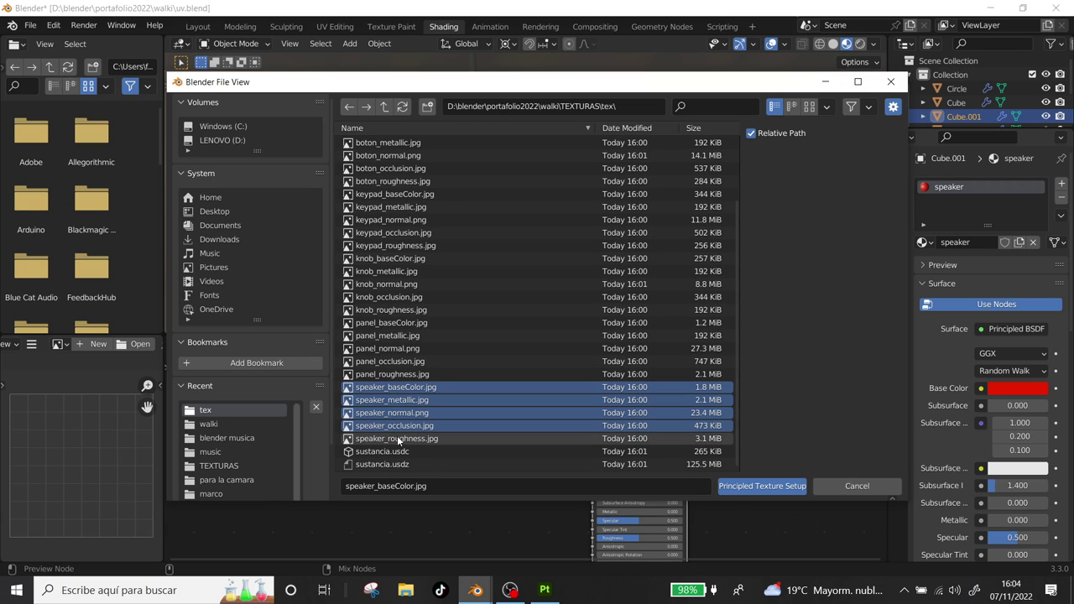
pyautogui.click(748, 488)
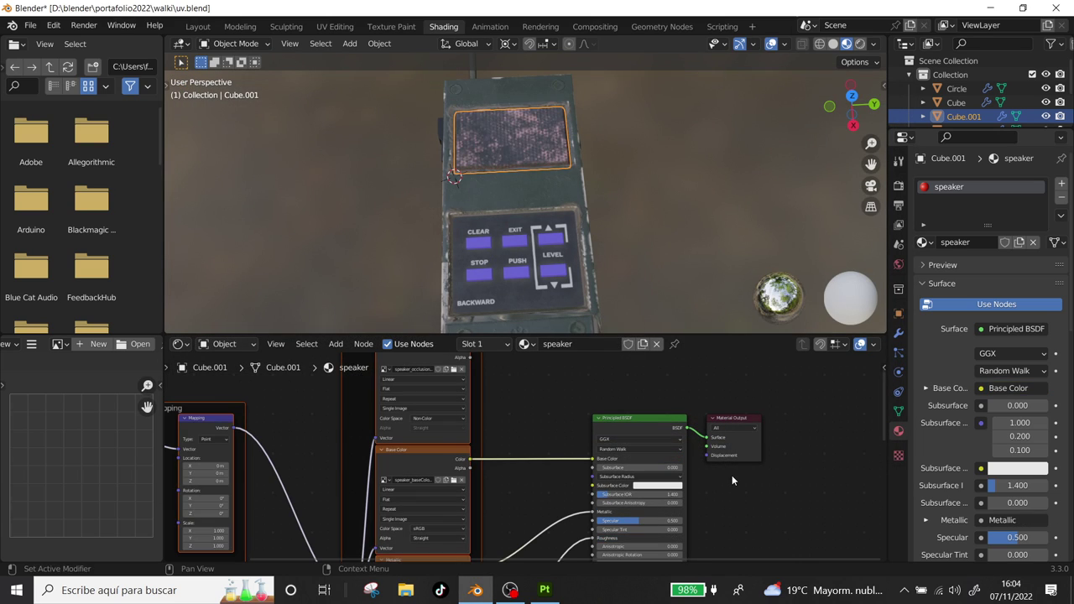
# Select the button object and box-select its placeholder texture nodes.
pyautogui.scroll(-4, 545, 292)
pyautogui.moveTo(546, 292)
pyautogui.mouseDown(button='middle')
pyautogui.moveTo(654, 232)
pyautogui.moveTo(498, 255)
pyautogui.mouseUp(button='middle')
pyautogui.click(480, 235)
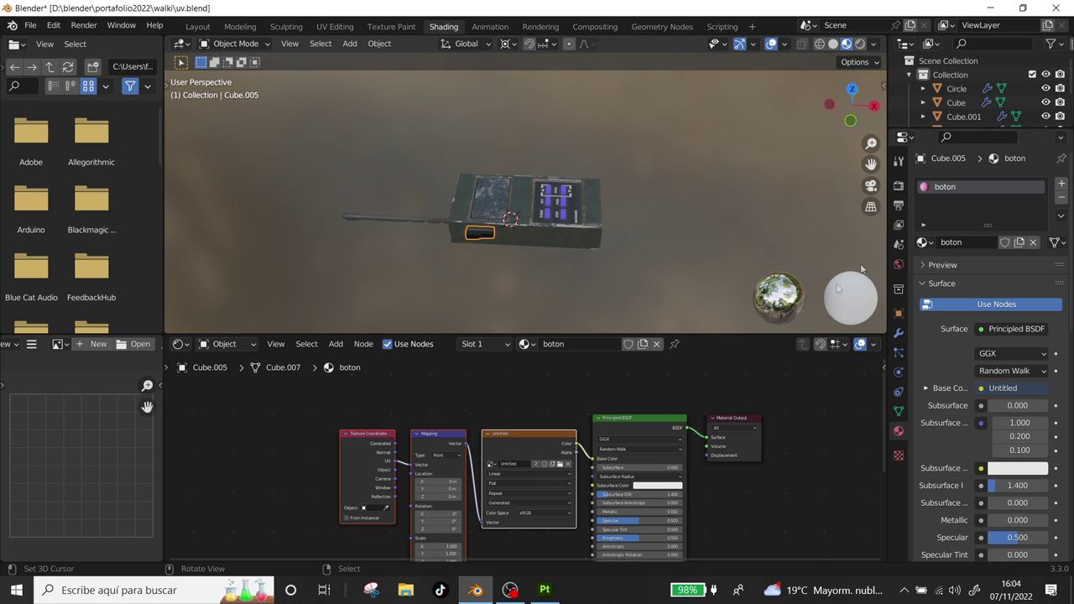
pyautogui.moveTo(277, 376); pyautogui.dragTo(533, 498)
# Delete the button's placeholder nodes and load boton_baseColor through boton_roughness into its Principled BSDF.
pyautogui.press('x')
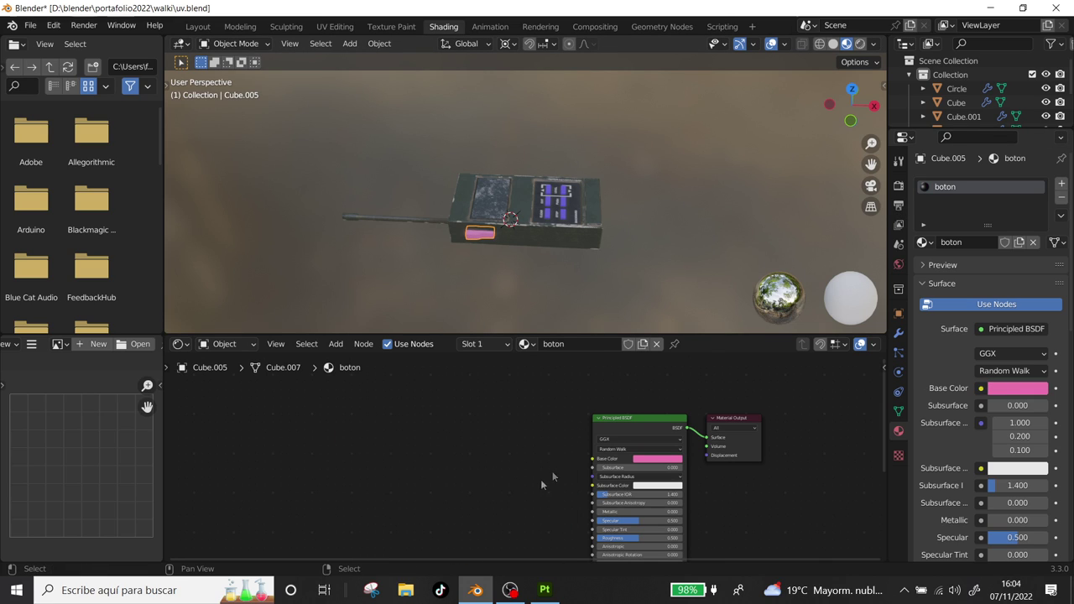
pyautogui.click(631, 416)
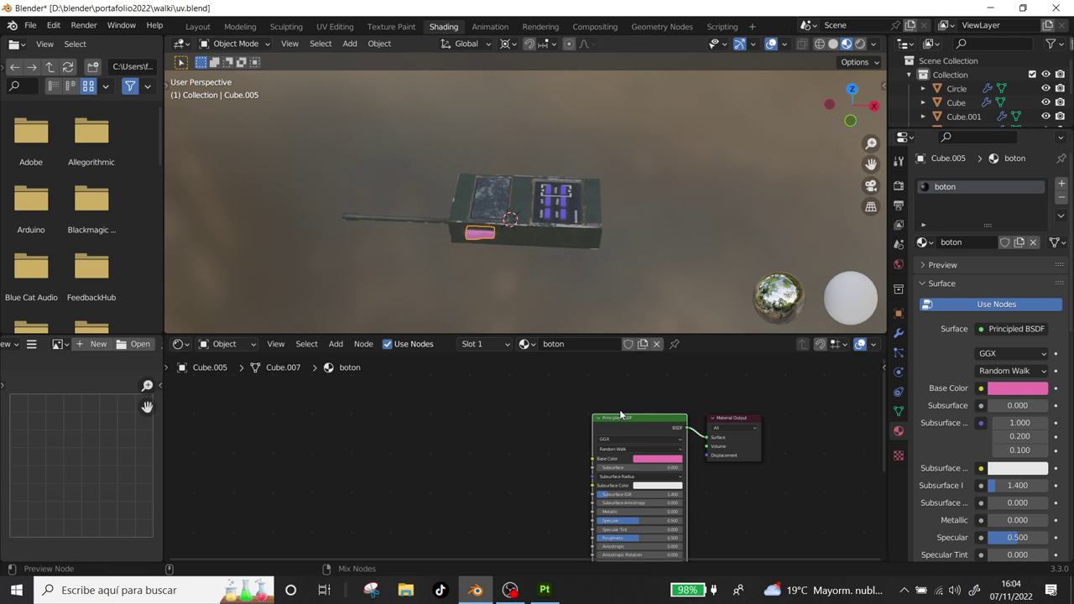
pyautogui.hotkey('ctrl', 'shift', 't')
pyautogui.click(392, 194)
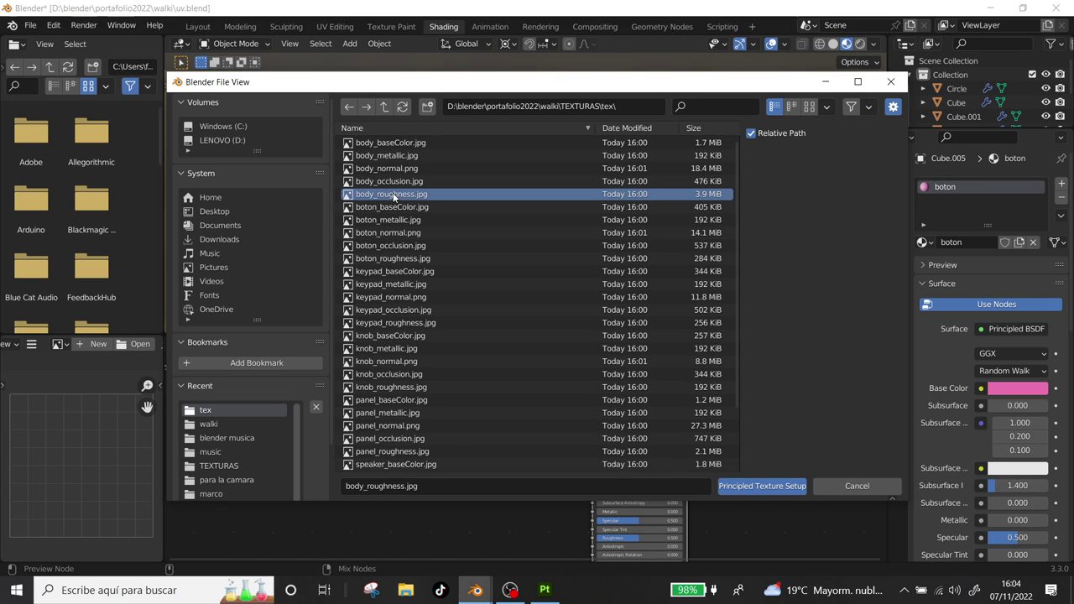
pyautogui.click(393, 207)
pyautogui.keyDown('shift'); pyautogui.click(395, 259); pyautogui.keyUp('shift')
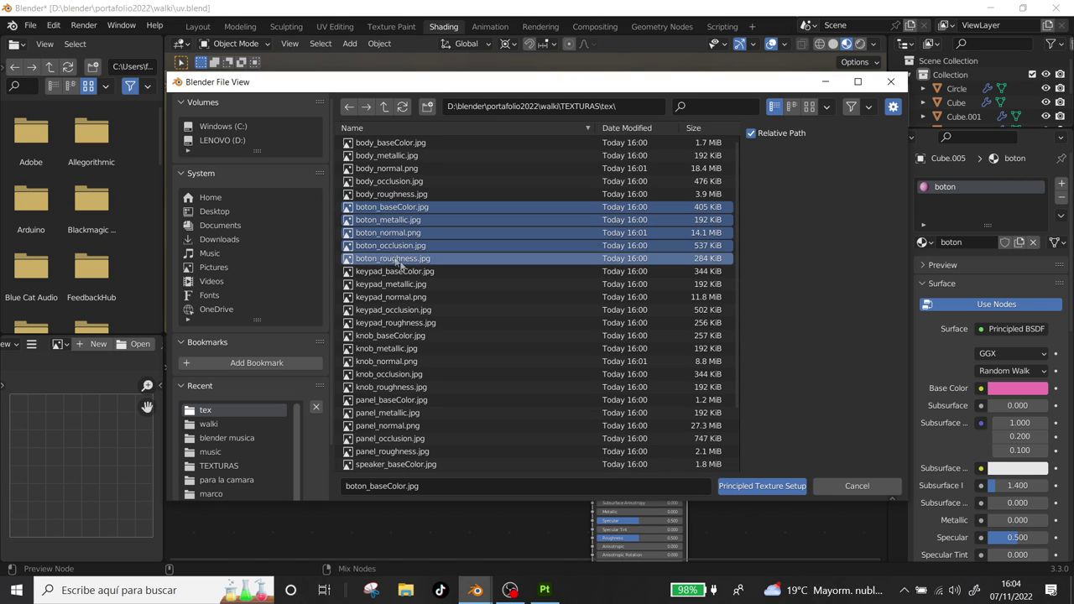
pyautogui.click(748, 487)
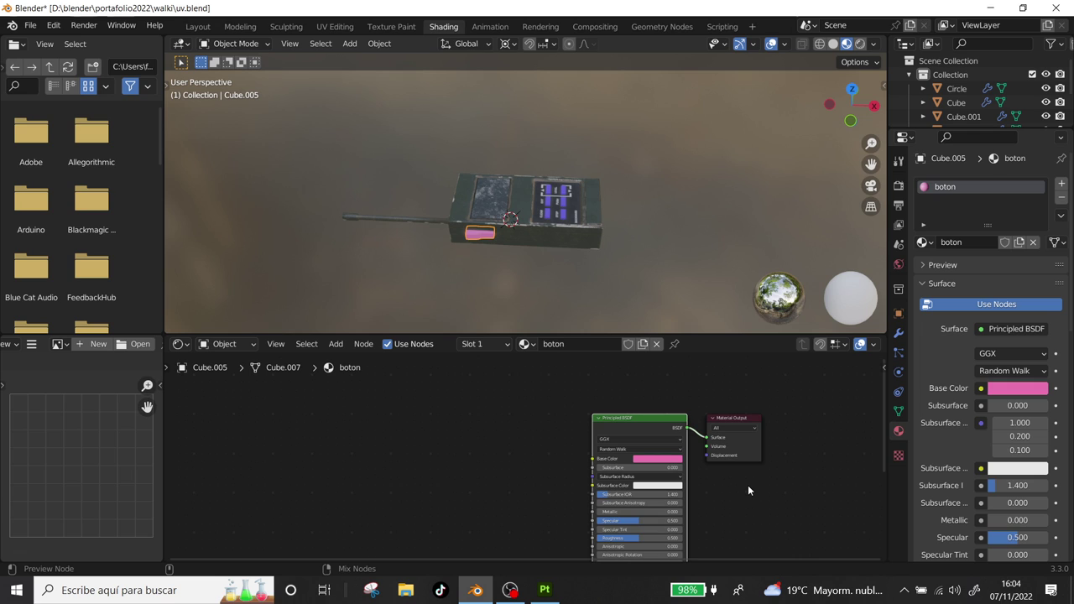
# Select the knob, remove its placeholder nodes, and load the knob_baseColor through knob_roughness maps.
pyautogui.moveTo(662, 230); pyautogui.dragTo(502, 218, button='middle')
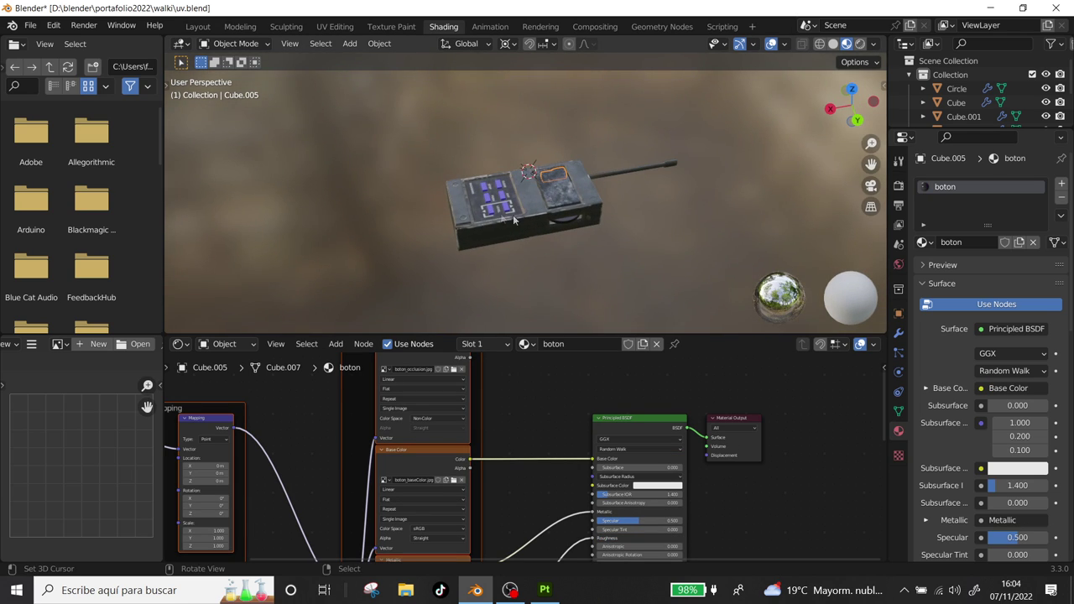
pyautogui.click(569, 223)
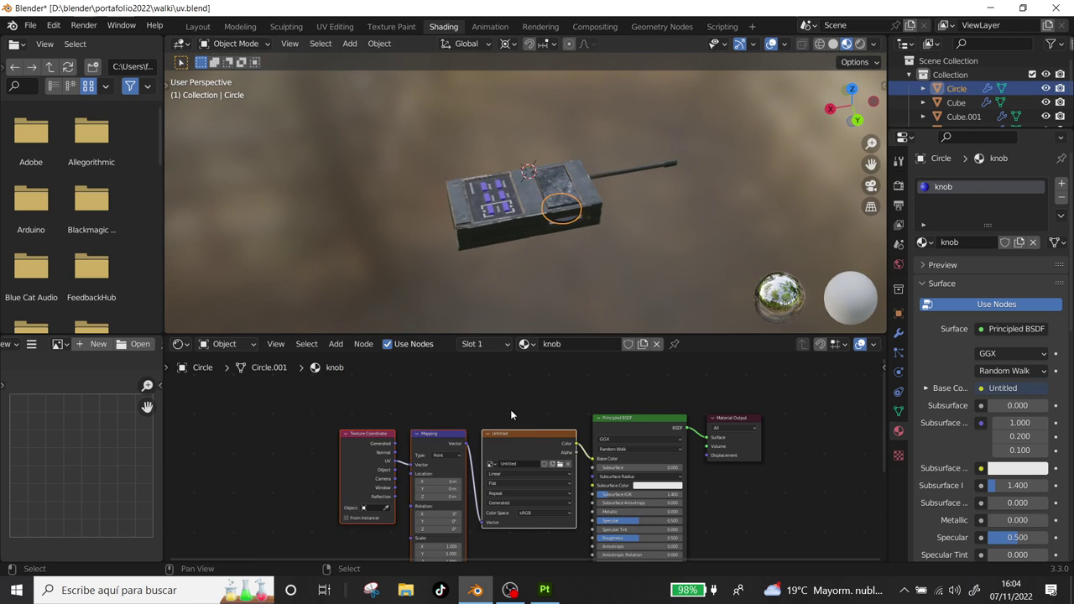
pyautogui.hotkey('ctrl', 'z')
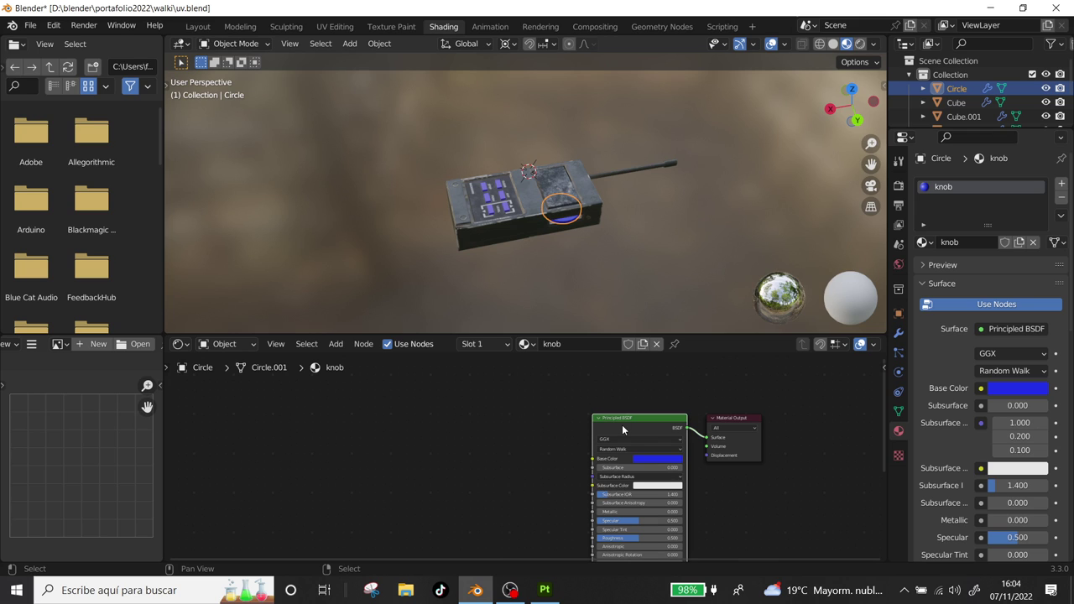
pyautogui.hotkey('ctrl', 'shift', 't')
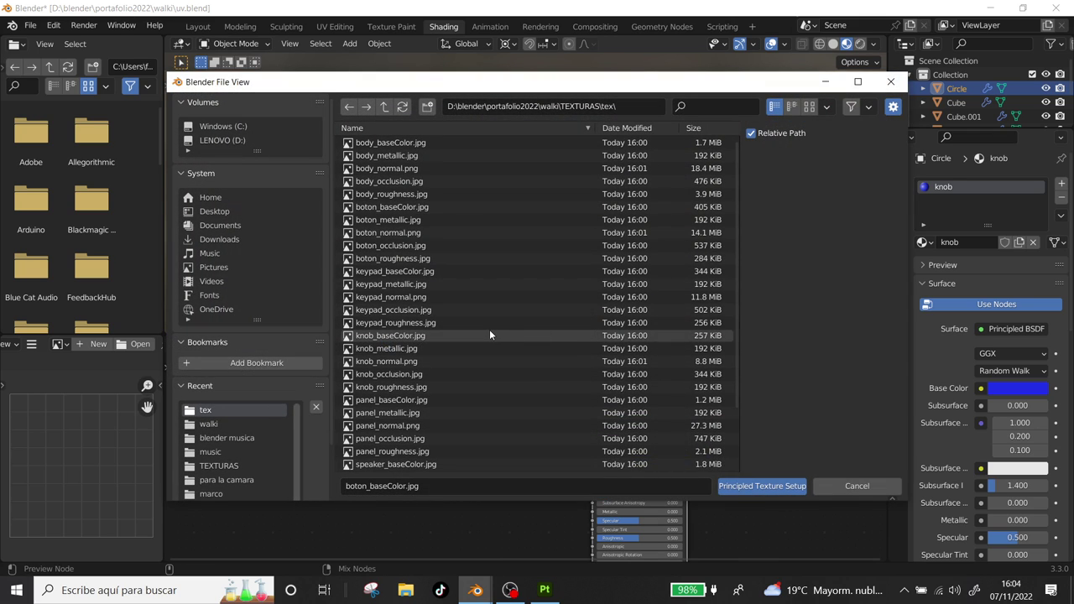
pyautogui.scroll(-1, 429, 238)
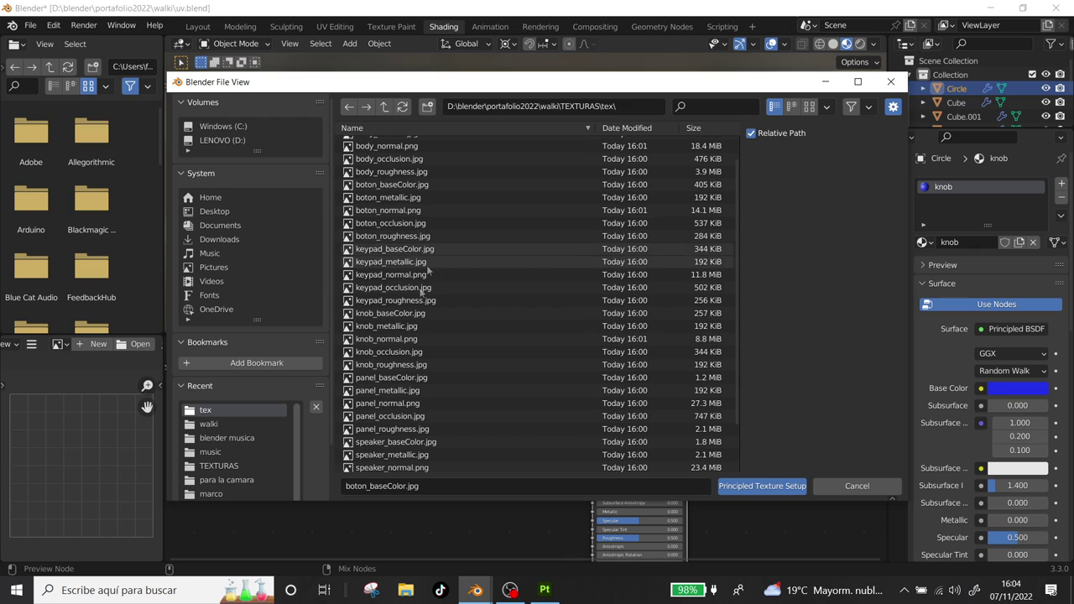
pyautogui.click(410, 312)
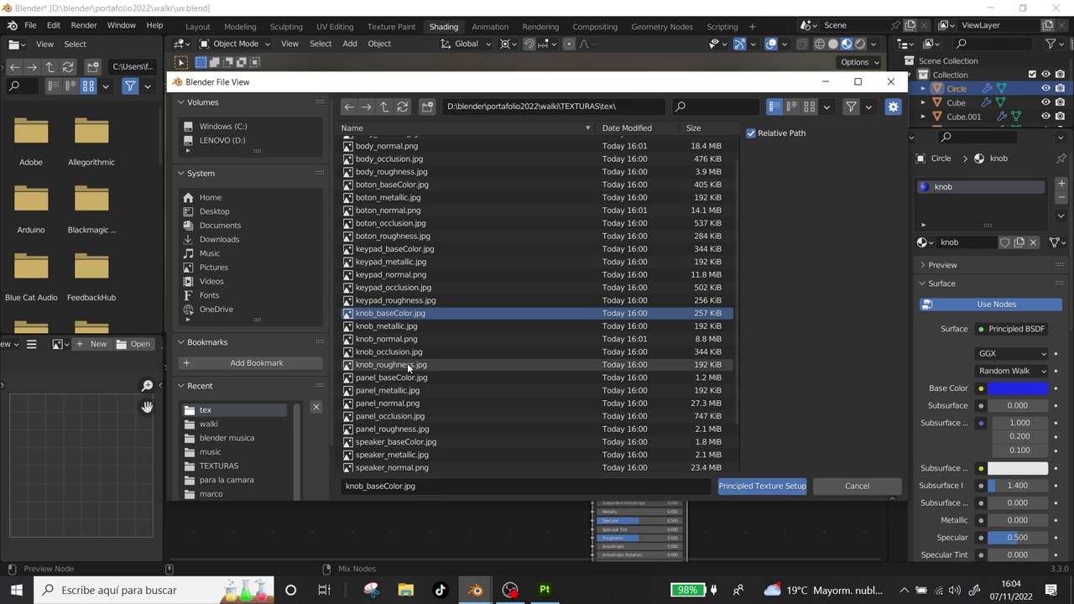
pyautogui.keyDown('shift'); pyautogui.click(407, 365); pyautogui.keyUp('shift')
pyautogui.click(737, 485)
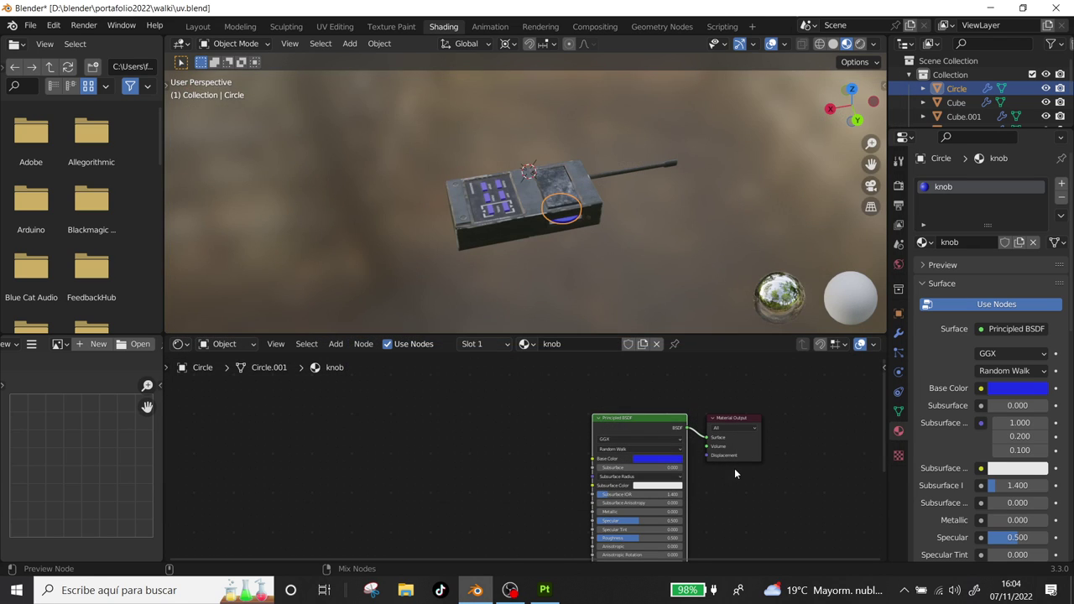
pyautogui.moveTo(587, 277); pyautogui.dragTo(558, 225, button='middle')
pyautogui.scroll(3, 567, 222)
pyautogui.scroll(3, 575, 220)
pyautogui.moveTo(576, 220)
pyautogui.mouseDown(button='middle')
pyautogui.moveTo(572, 108)
pyautogui.moveTo(716, 123)
pyautogui.moveTo(642, 179)
pyautogui.moveTo(553, 198)
pyautogui.mouseUp(button='middle')
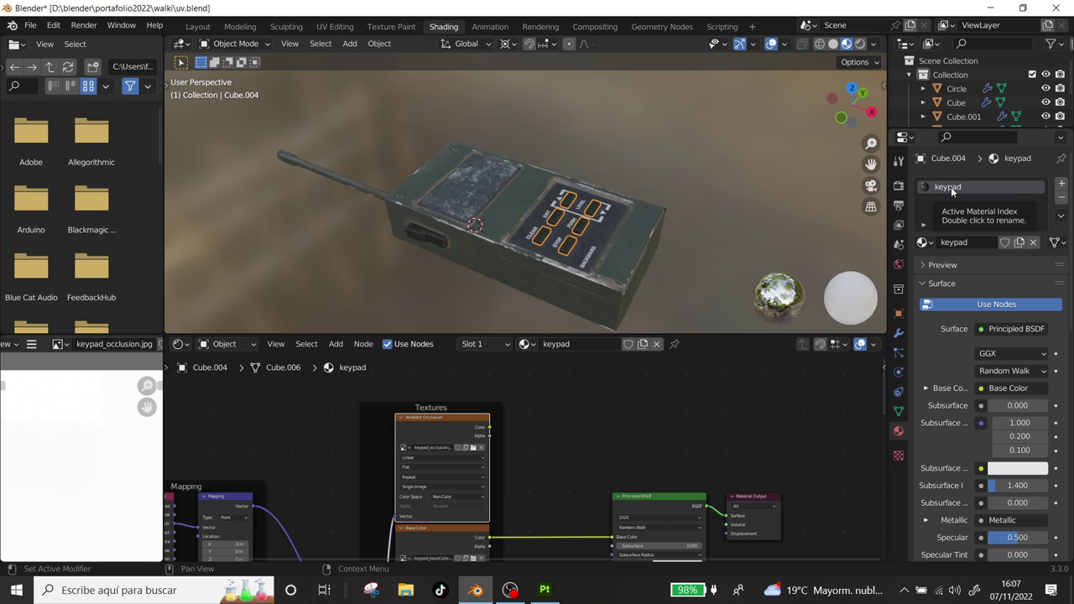
# Run texture setup on the keypad's Principled BSDF, close the picker, and view the keypad from above.
pyautogui.scroll(-1, 605, 424)
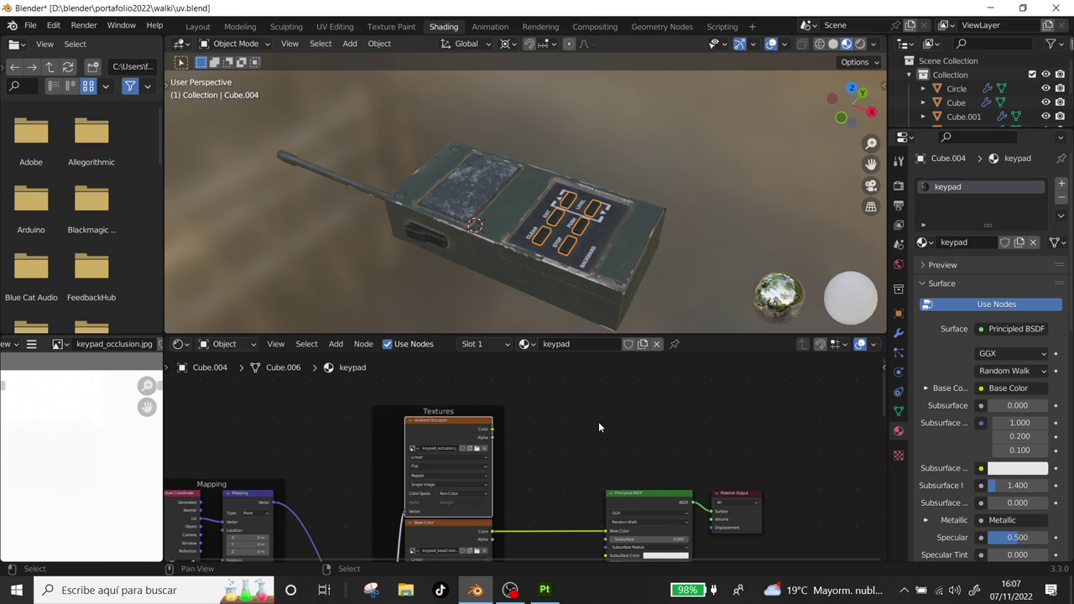
pyautogui.scroll(-1, 614, 460)
pyautogui.click(636, 472)
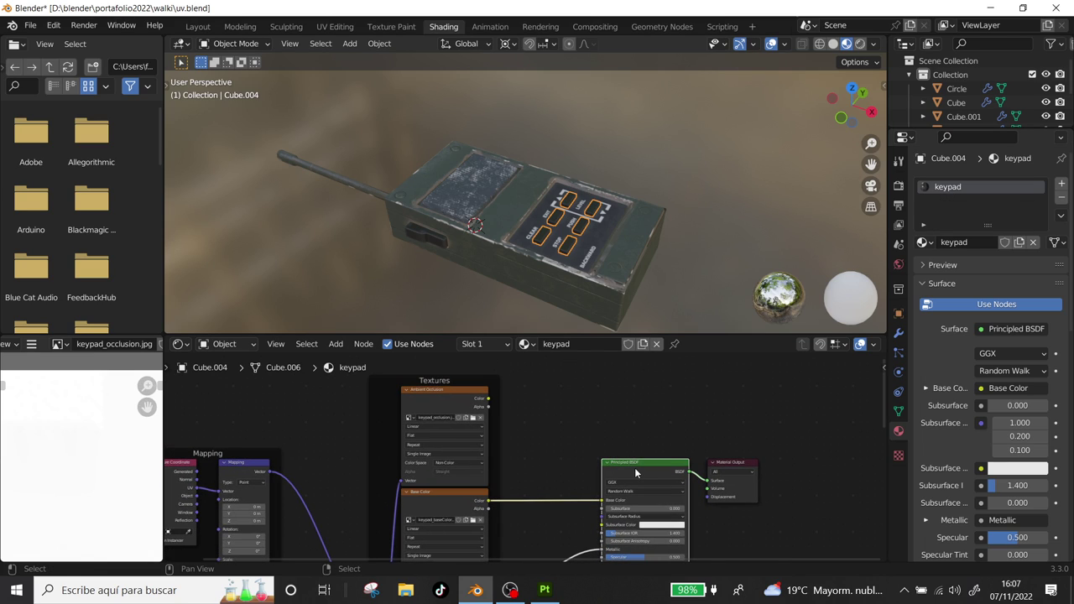
pyautogui.hotkey('ctrl', 'shift', 't')
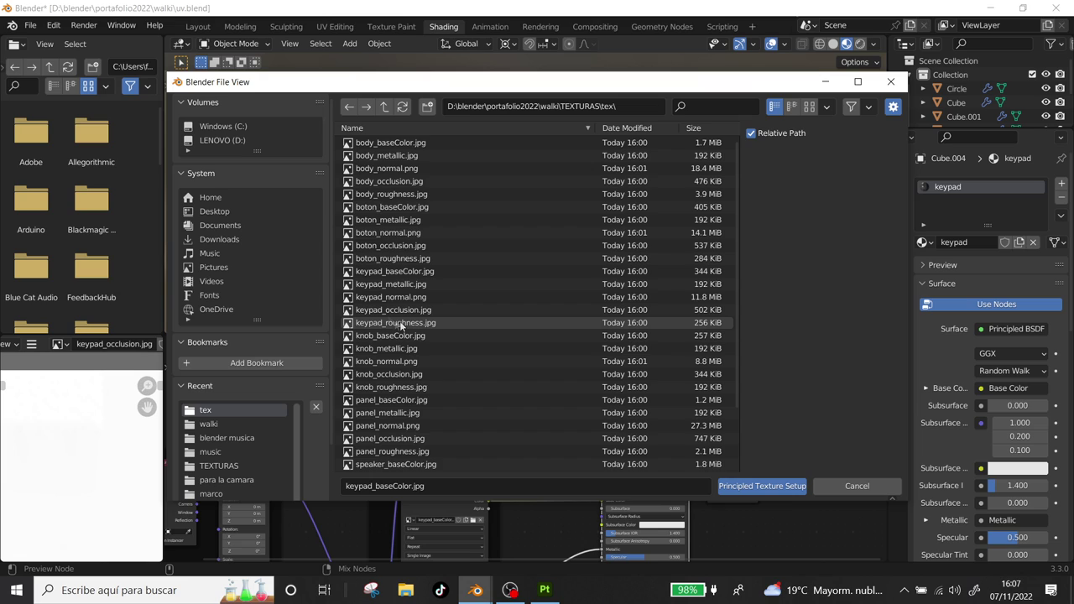
pyautogui.click(890, 82)
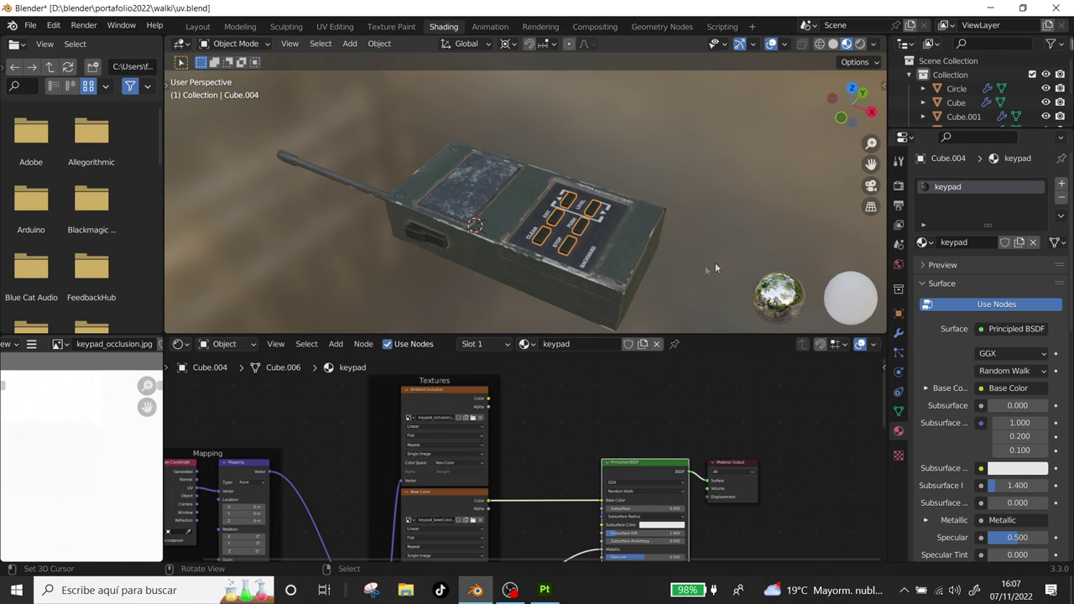
pyautogui.moveTo(678, 192)
pyautogui.mouseDown(button='middle')
pyautogui.moveTo(667, 219)
pyautogui.moveTo(544, 283)
pyautogui.mouseUp(button='middle')
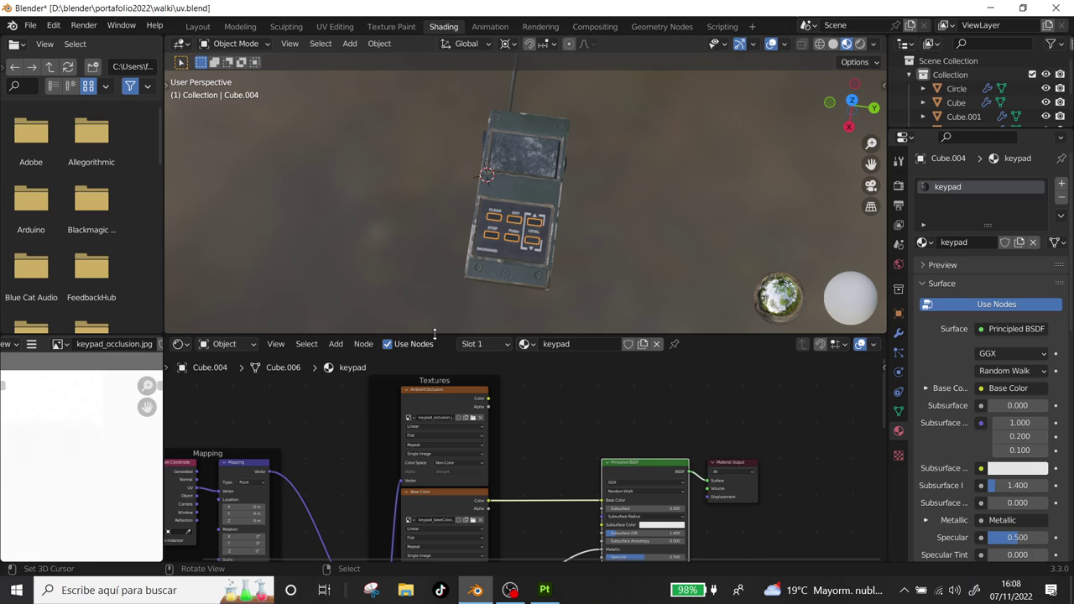
# Open the File menu to reach the Export formats, including FBX (.fbx).
pyautogui.click(30, 27)
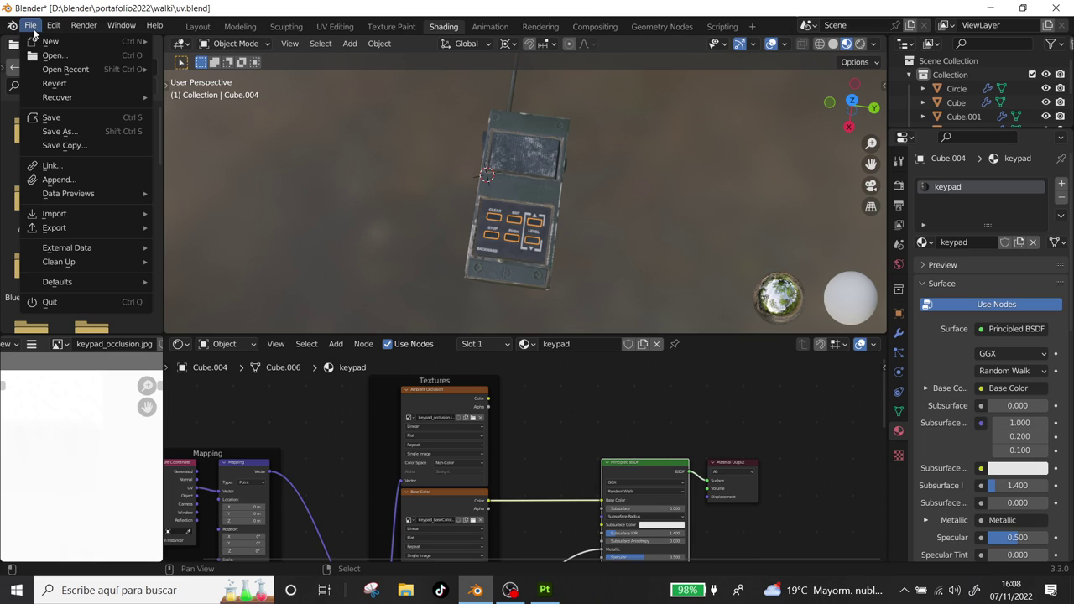
pyautogui.moveTo(55, 228)
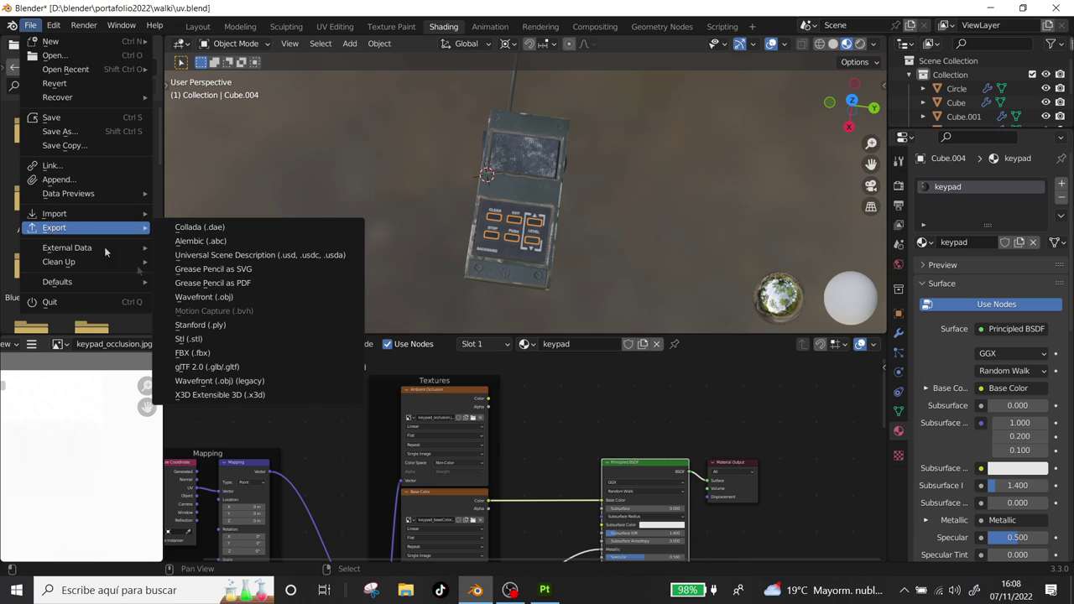
# Open the FBX export settings, tick Selected Objects, and close them.
pyautogui.click(238, 352)
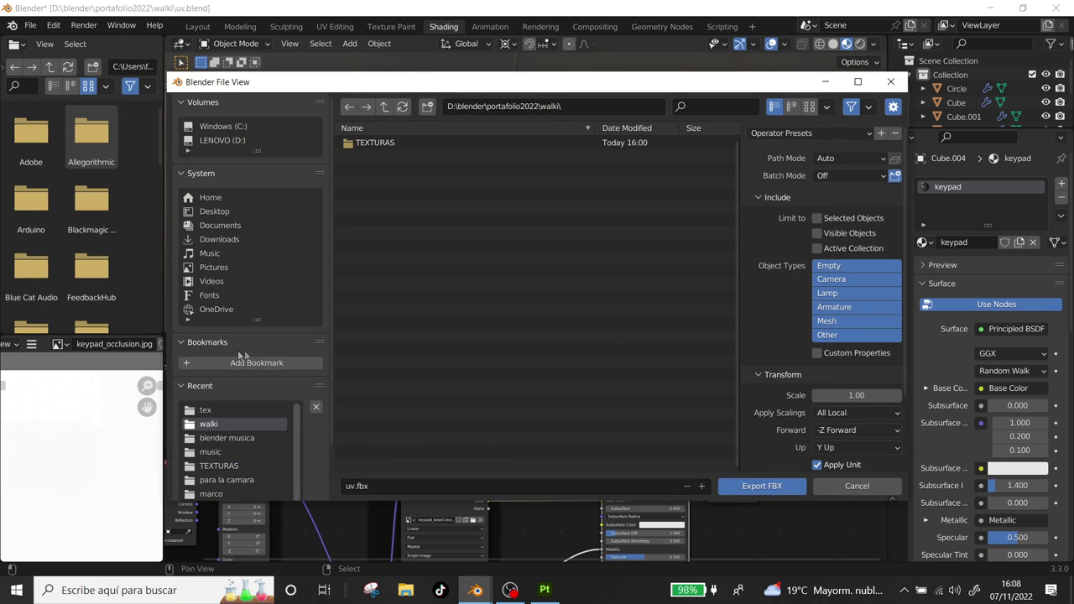
pyautogui.click(817, 218)
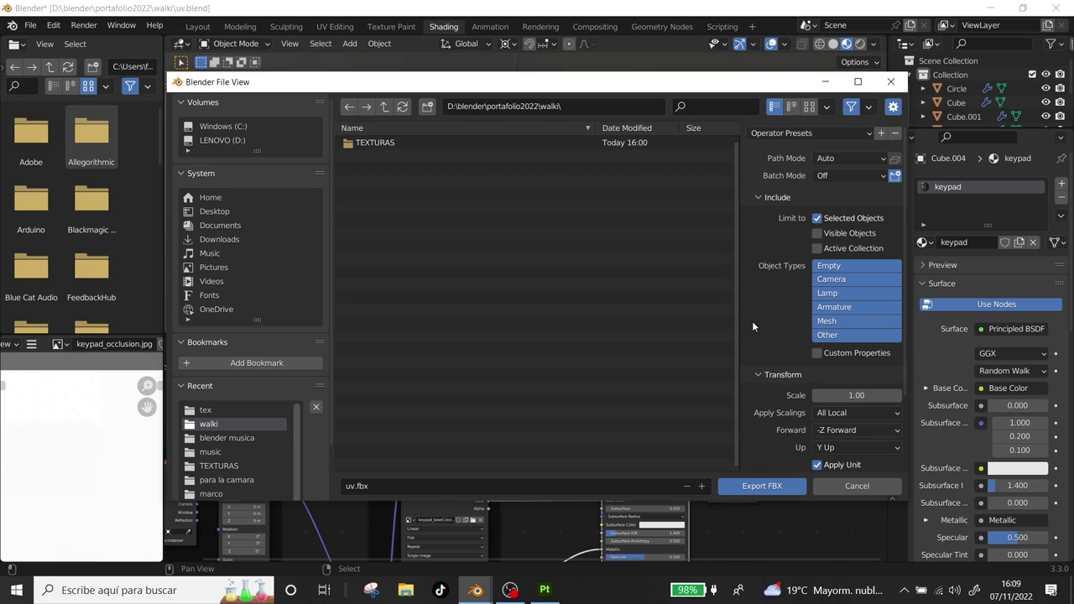
pyautogui.press('Return')
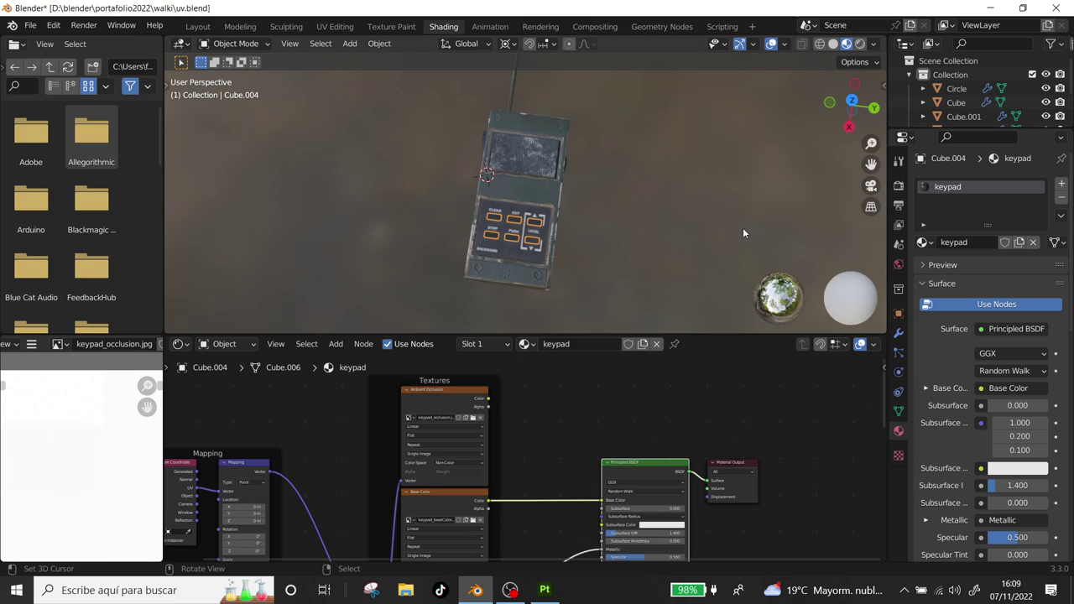
# Switch to the Layout workspace and orbit so the radio lies flat.
pyautogui.moveTo(553, 243); pyautogui.dragTo(618, 179, button='middle')
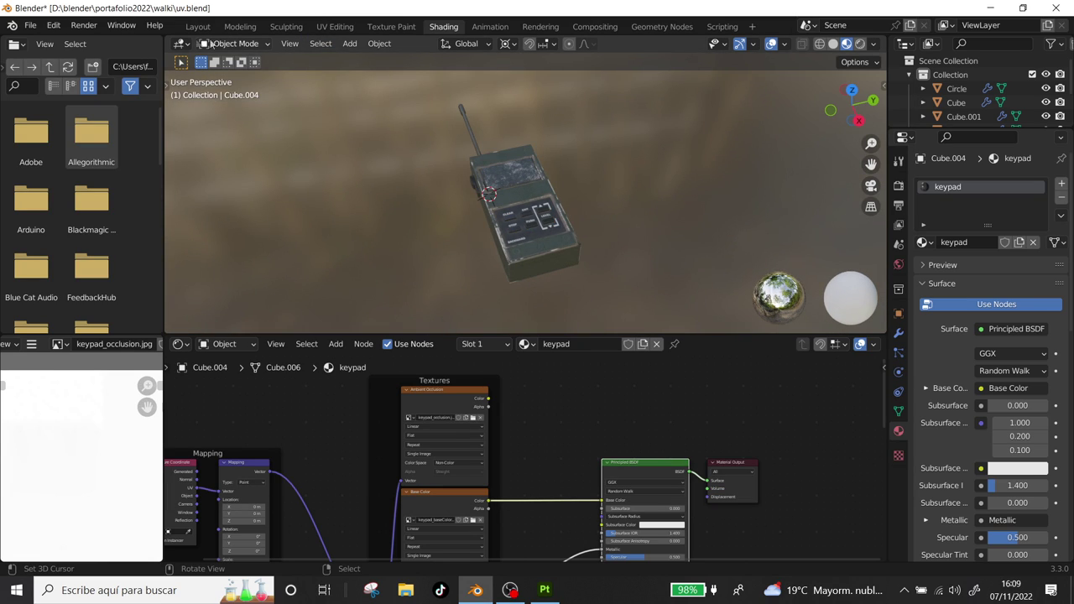
pyautogui.click(205, 28)
pyautogui.moveTo(615, 357); pyautogui.dragTo(438, 273, button='middle')
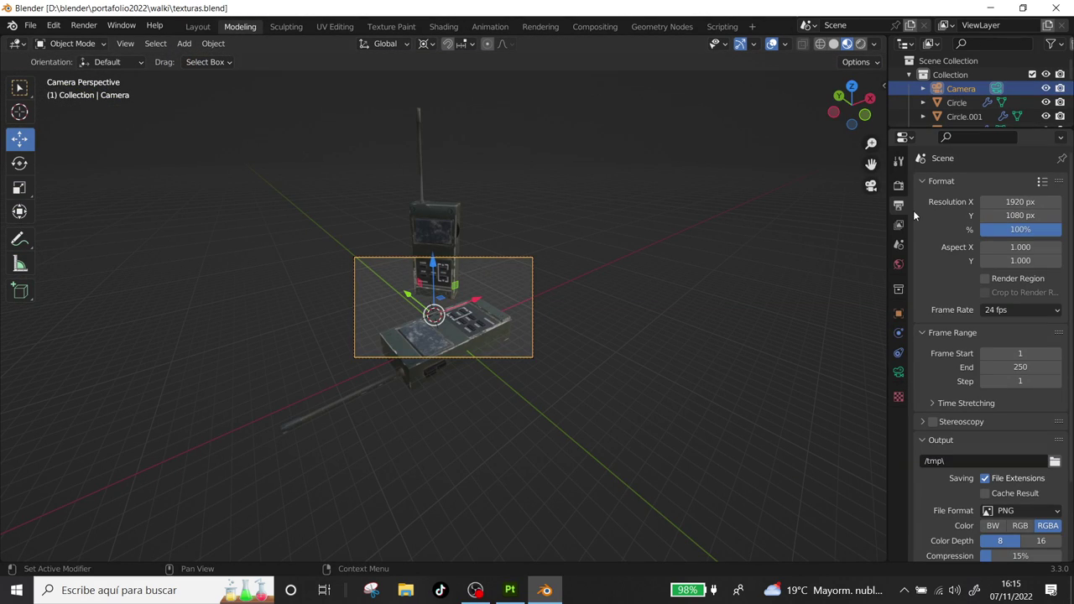
# Set the render Resolution Y to 1920 px.
pyautogui.click(992, 215)
pyautogui.write('1920')
pyautogui.press('Return')
pyautogui.scroll(-1, 672, 362)
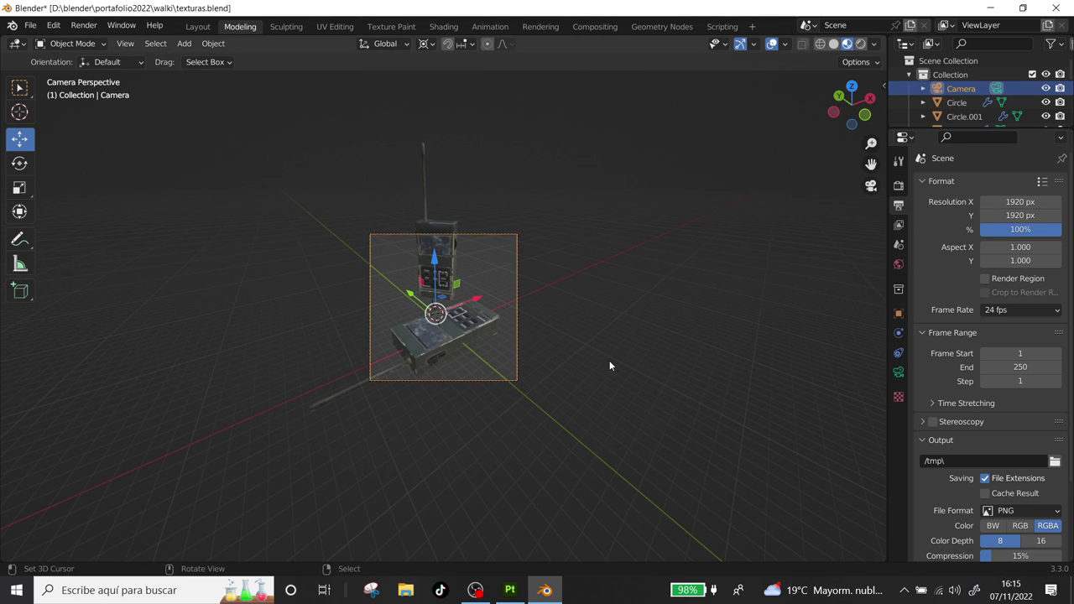
# Move the camera and frame the walkie-talkie through the camera view.
pyautogui.press('g')
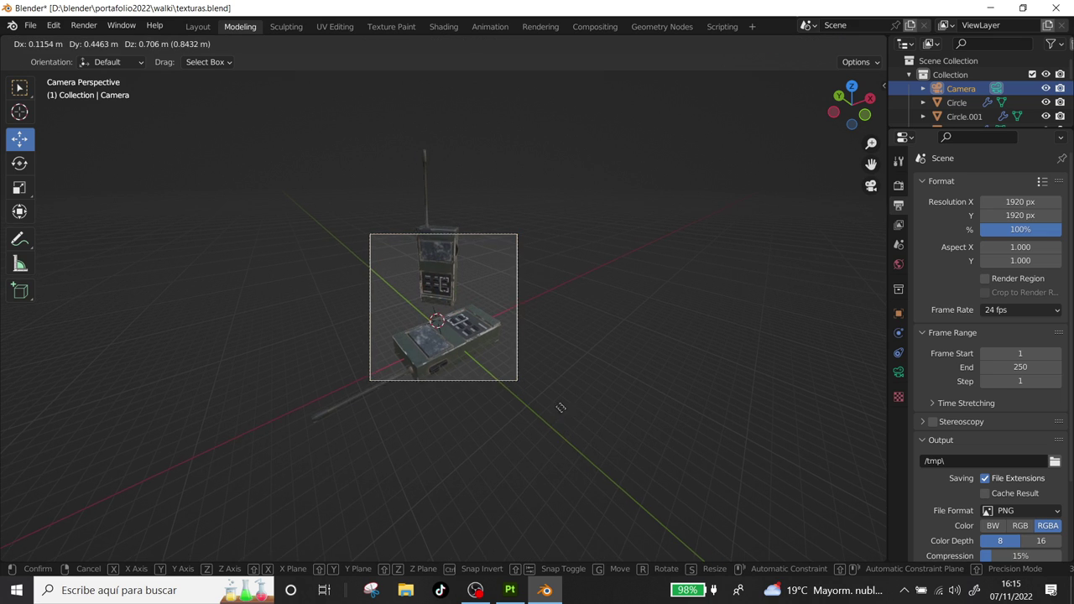
pyautogui.click(552, 399)
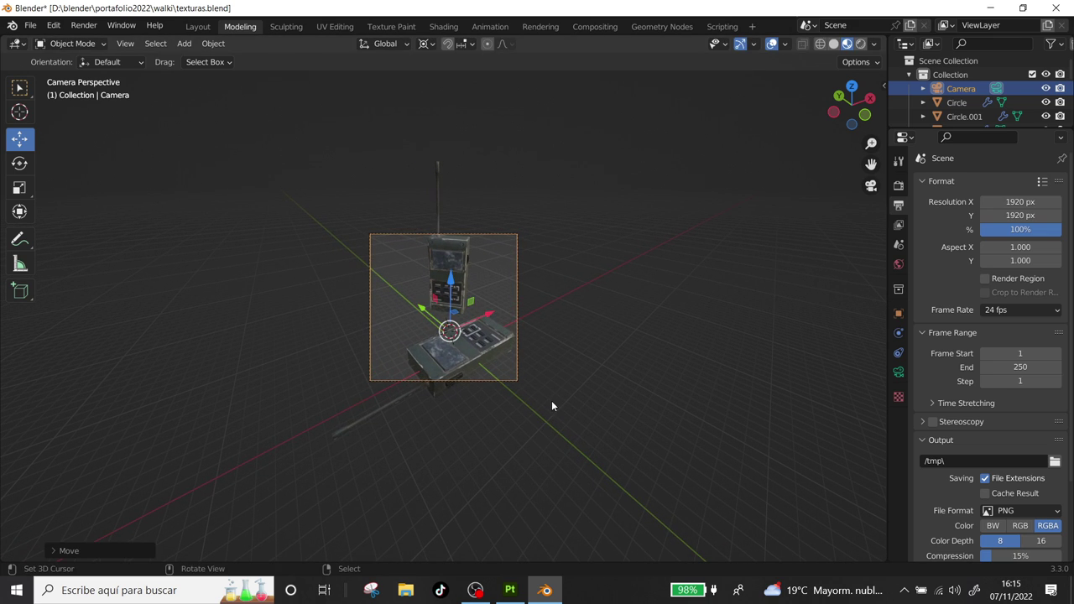
pyautogui.moveTo(551, 400)
pyautogui.mouseDown(button='middle')
pyautogui.moveTo(528, 411)
pyautogui.moveTo(562, 409)
pyautogui.mouseUp(button='middle')
pyautogui.scroll(-4, 554, 398)
pyautogui.scroll(-1, 548, 387)
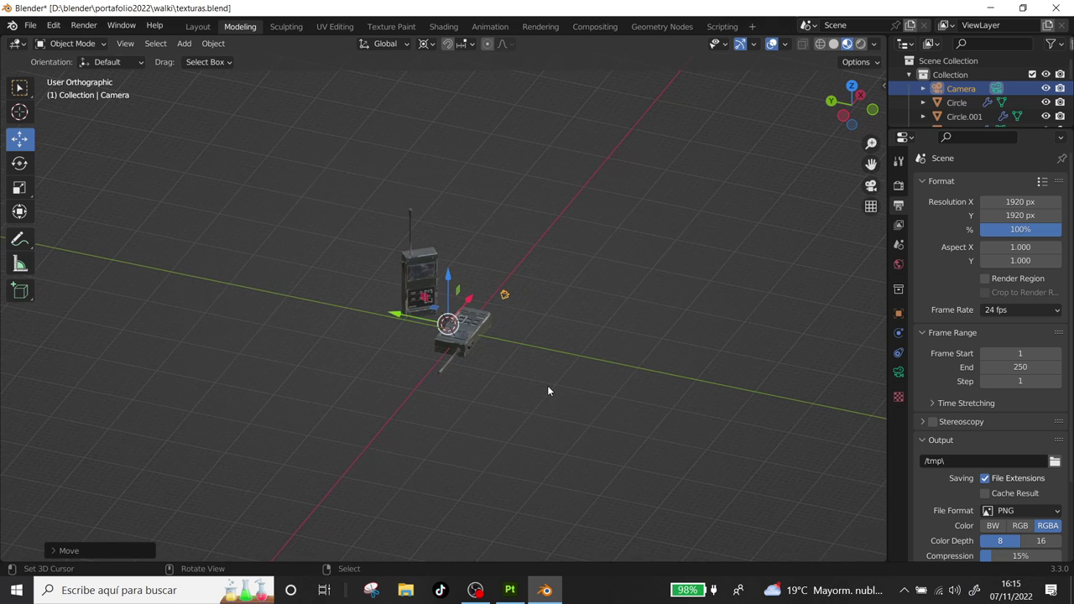
pyautogui.press('g')
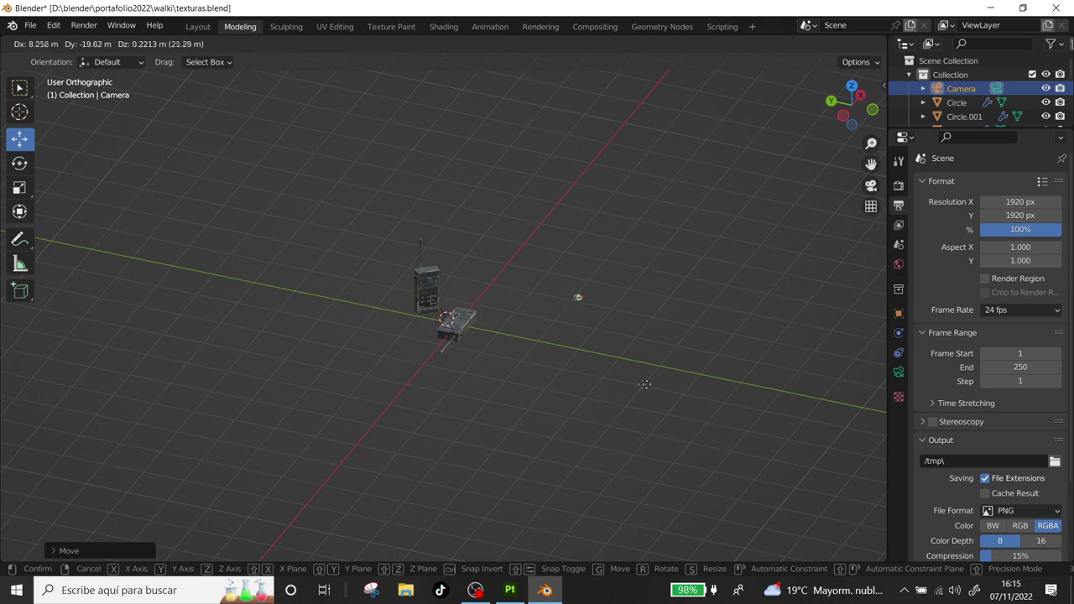
pyautogui.click(663, 390)
pyautogui.press('KP_0')
pyautogui.press('g')
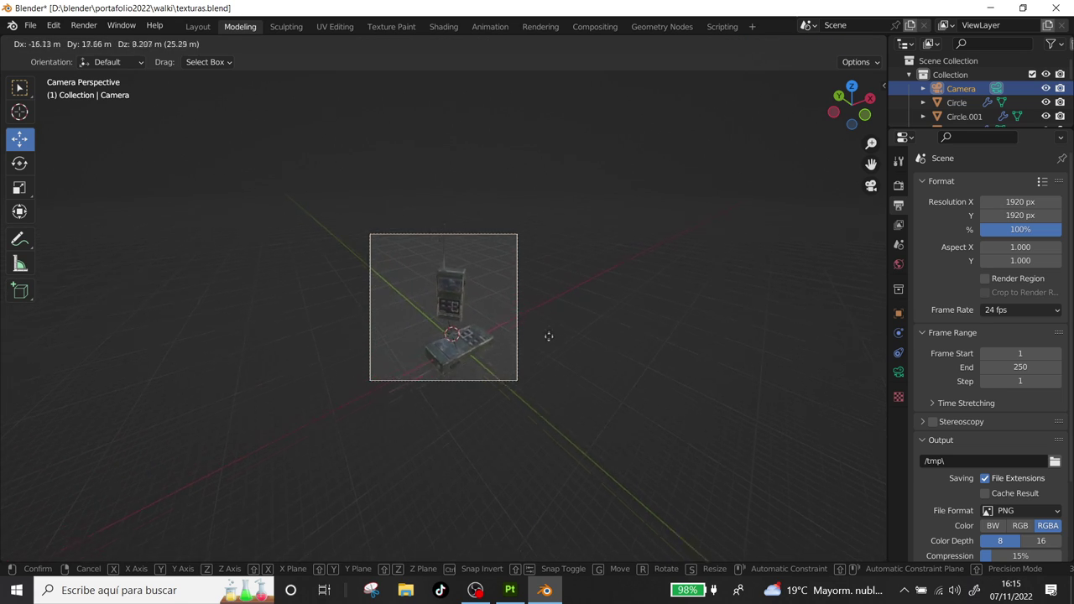
pyautogui.click(548, 338)
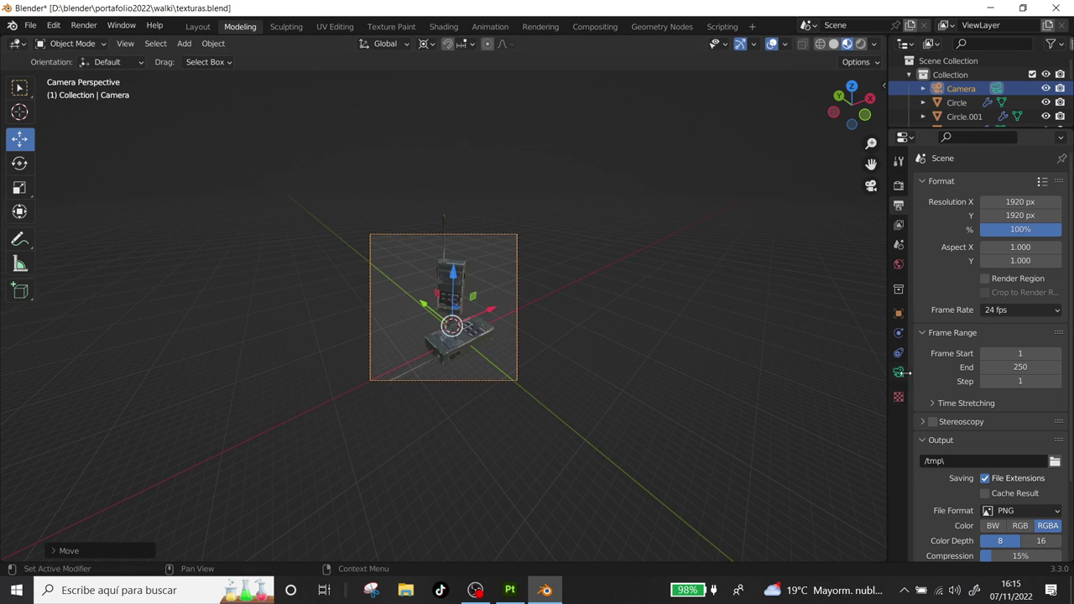
# Set the camera focal length to 40 mm and adjust its position.
pyautogui.click(900, 374)
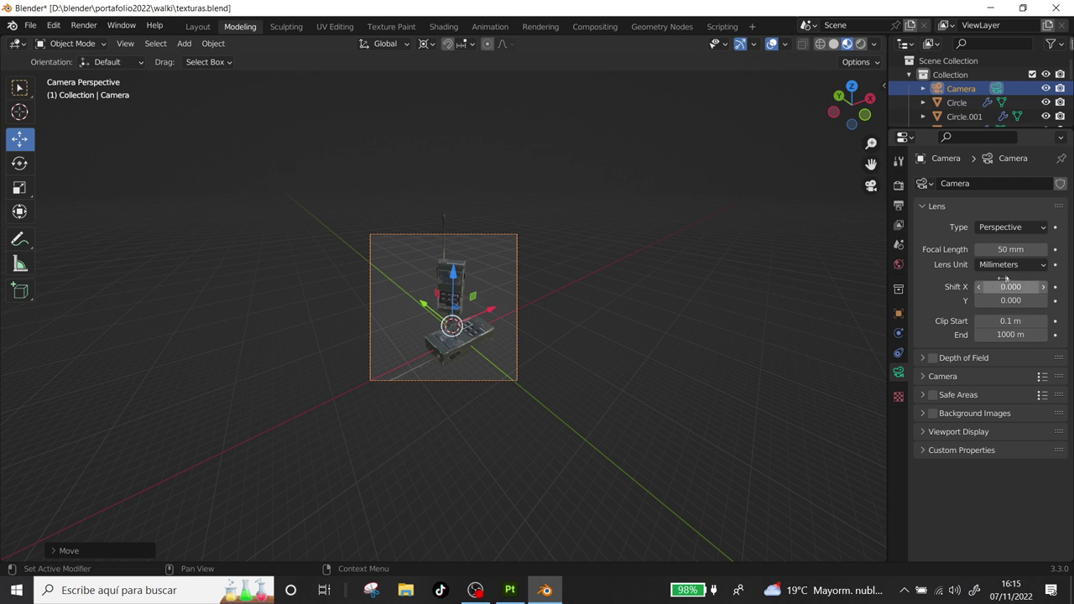
pyautogui.moveTo(1010, 249); pyautogui.dragTo(990, 249)
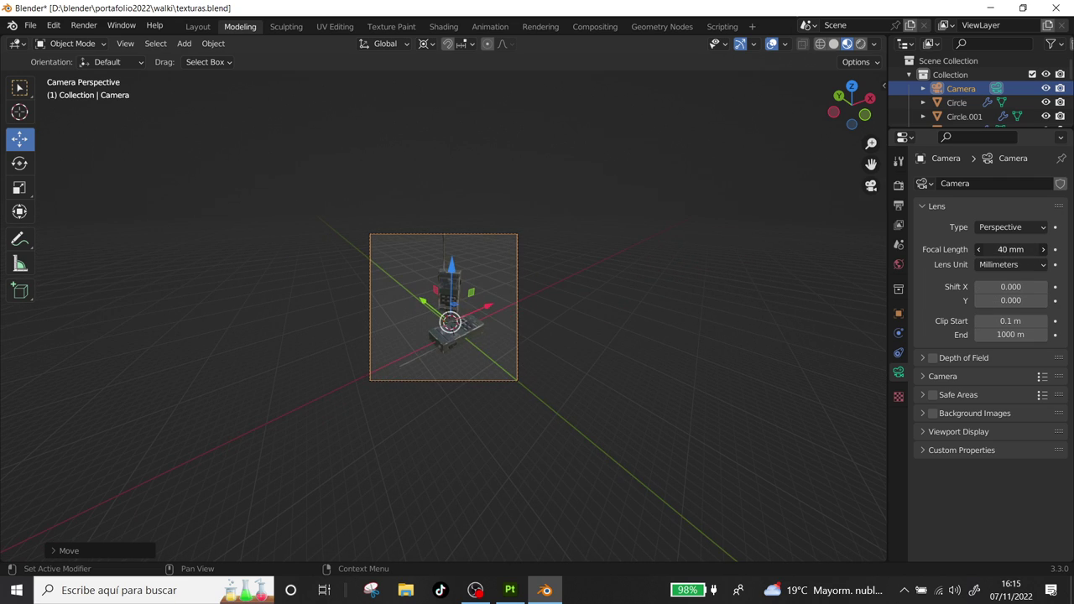
pyautogui.press('g')
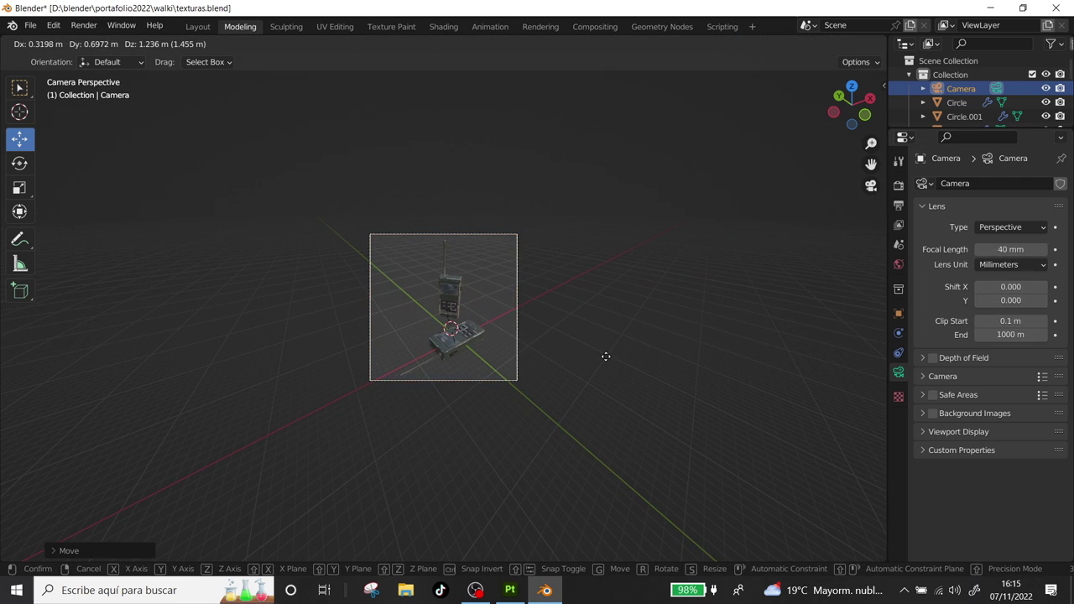
pyautogui.click(606, 355)
pyautogui.press('KP_7')
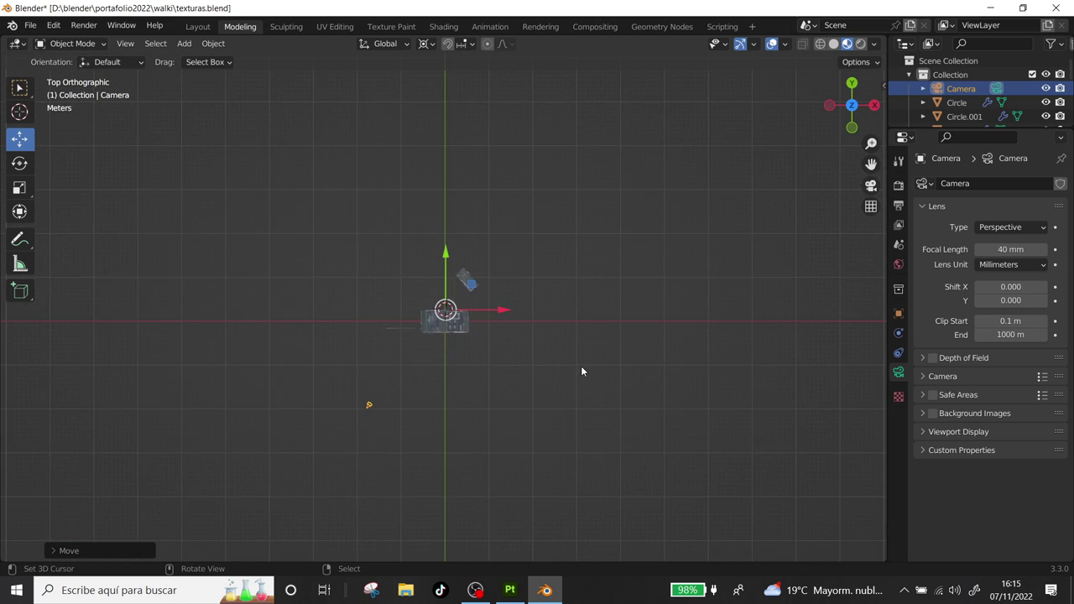
# Save texturas.blend.
pyautogui.click(30, 26)
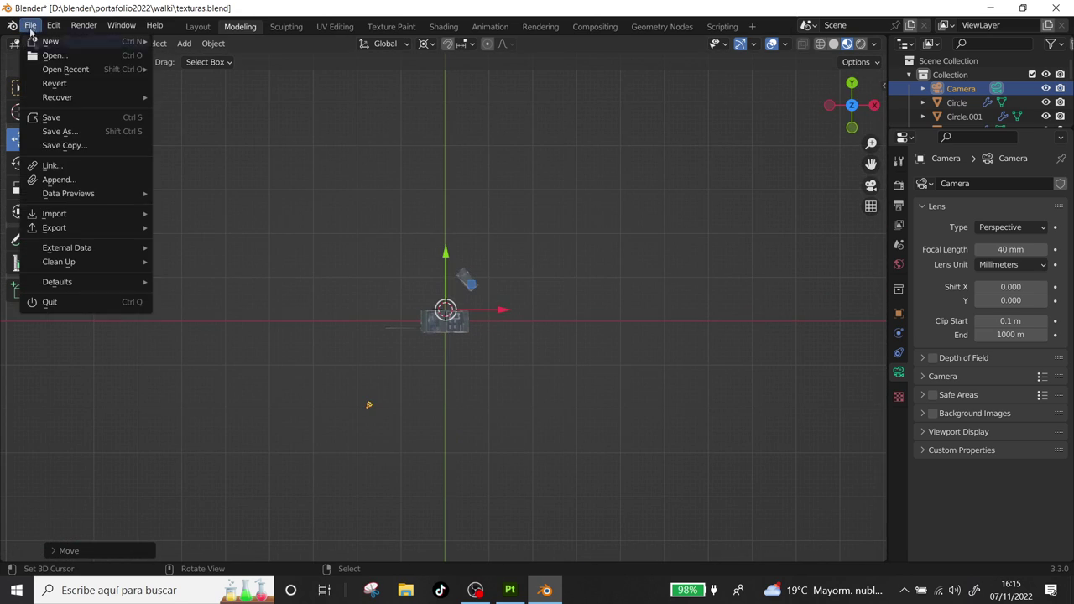
pyautogui.click(64, 118)
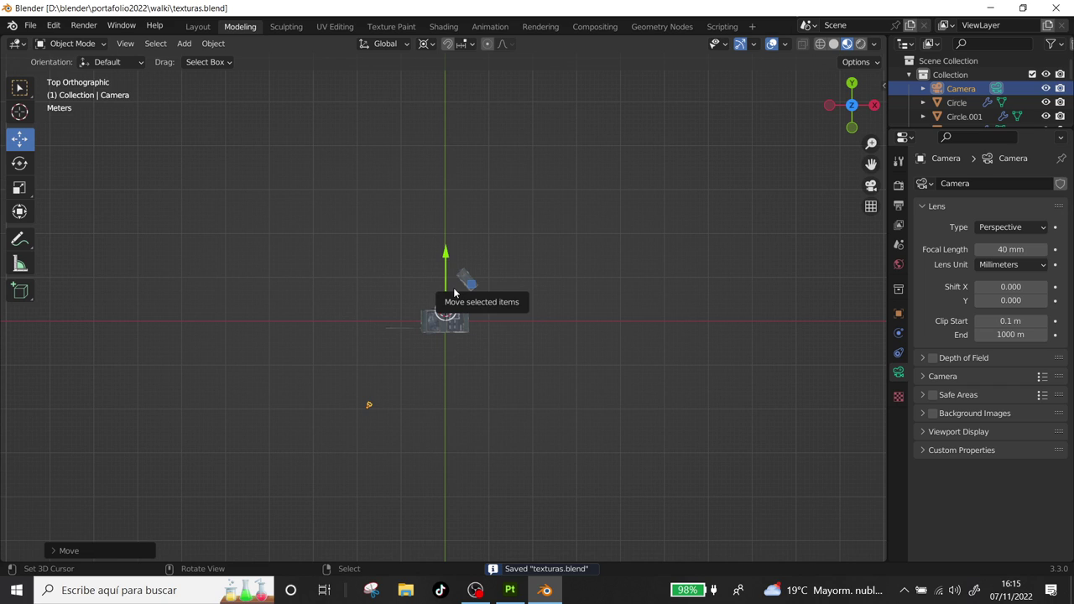
pyautogui.hotkey('shift', 'a')
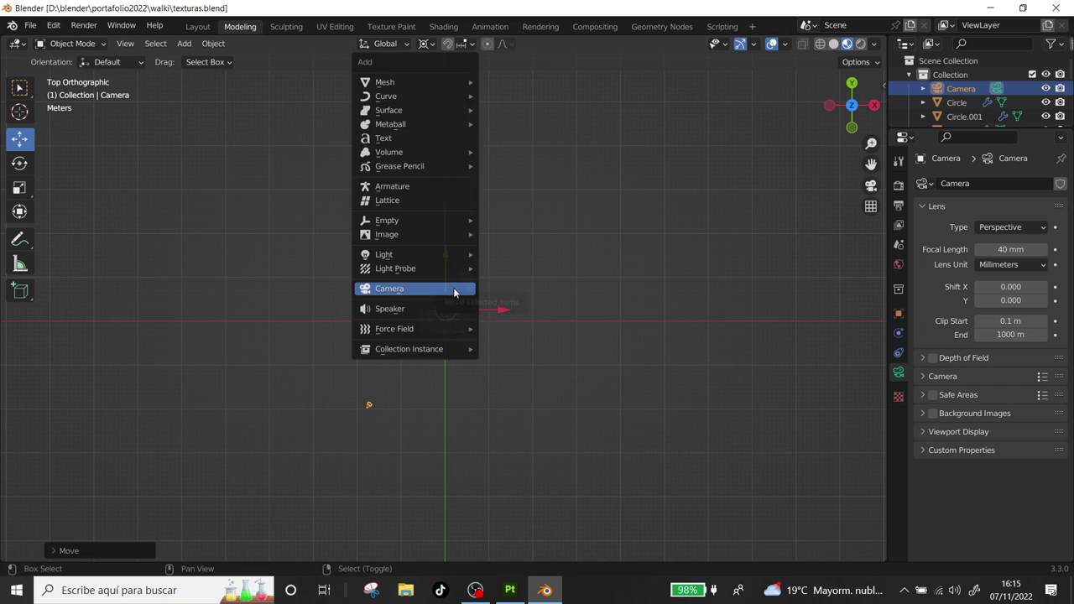
# Add a plane and scale it up into a large floor under the radios.
pyautogui.moveTo(415, 83)
pyautogui.click(549, 80)
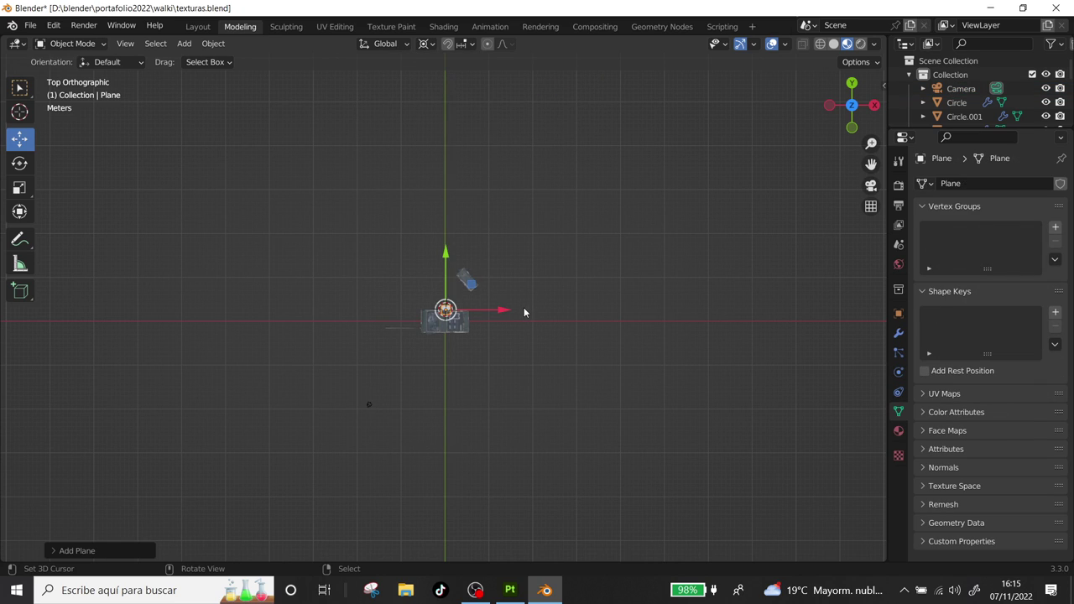
pyautogui.press('s')
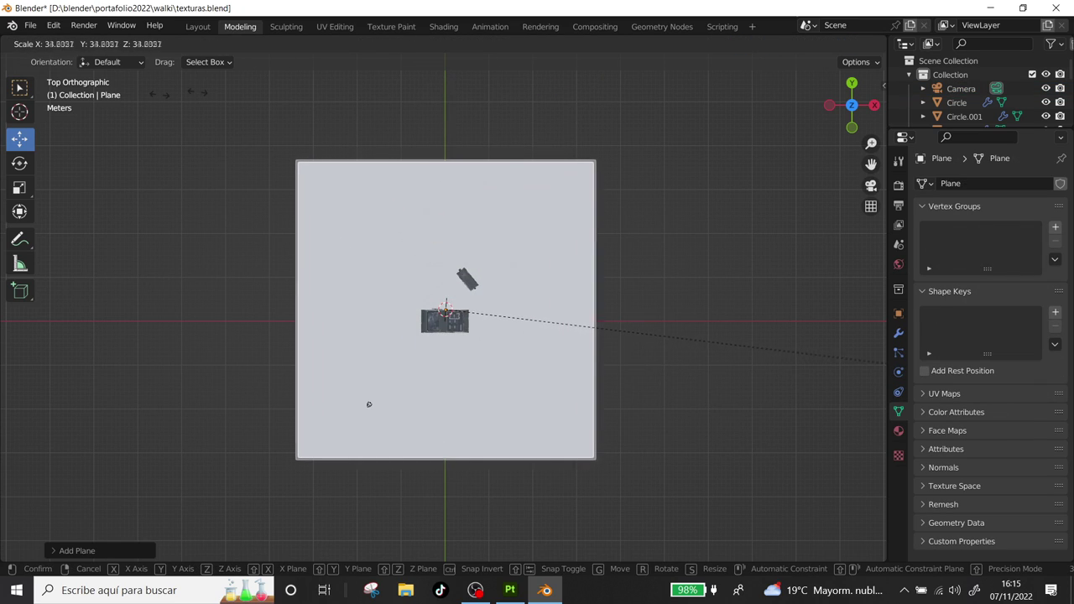
pyautogui.click(224, 90)
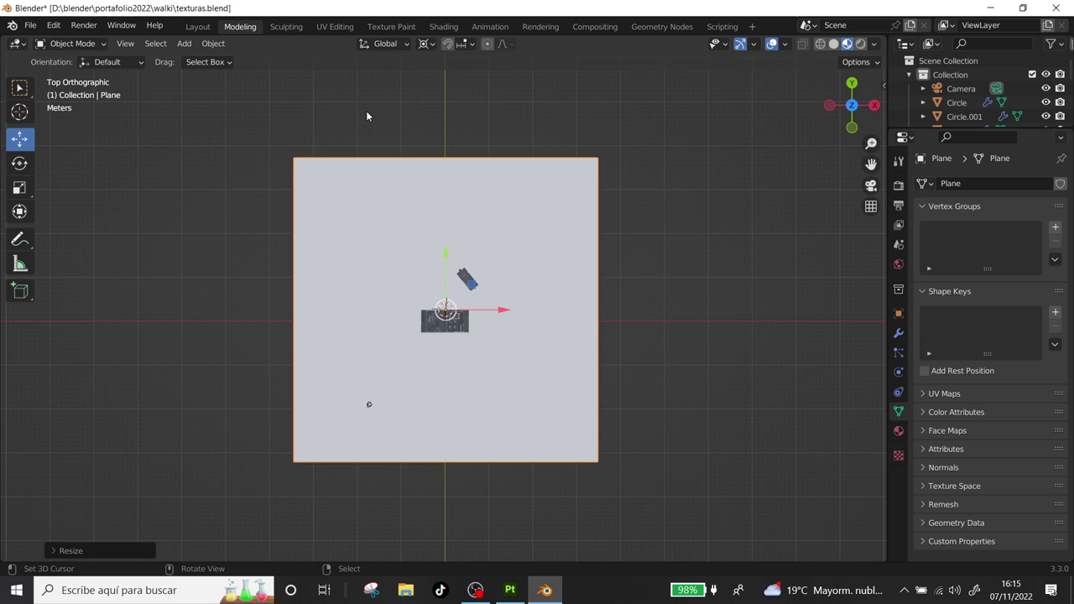
pyautogui.press('KP_0')
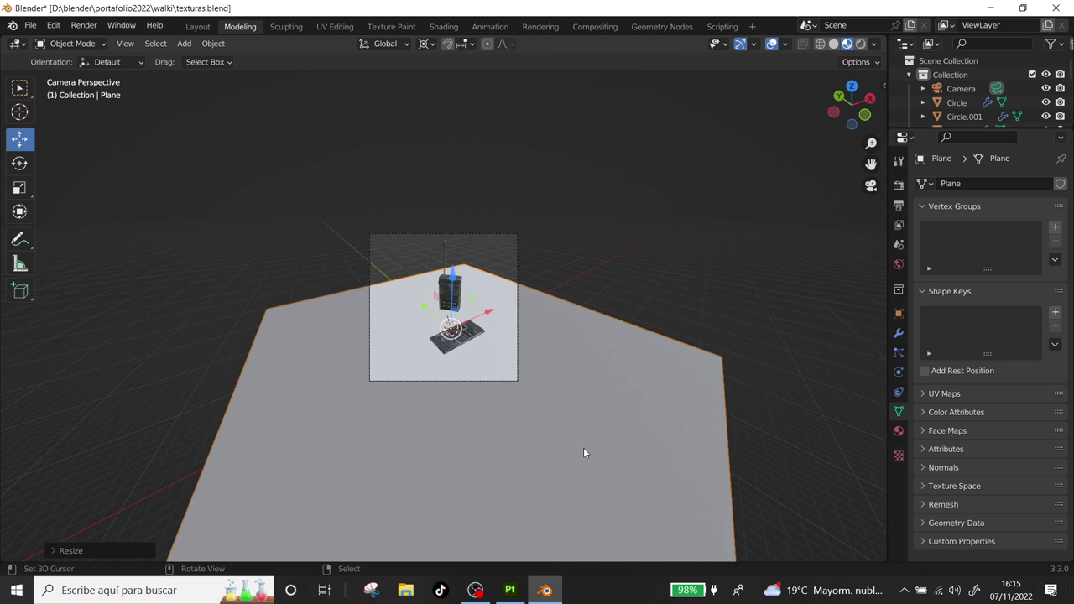
# Lower the plane on Z to the radios' base, checking from the side and the camera.
pyautogui.press('KP_3')
pyautogui.scroll(2, 691, 392)
pyautogui.scroll(4, 566, 400)
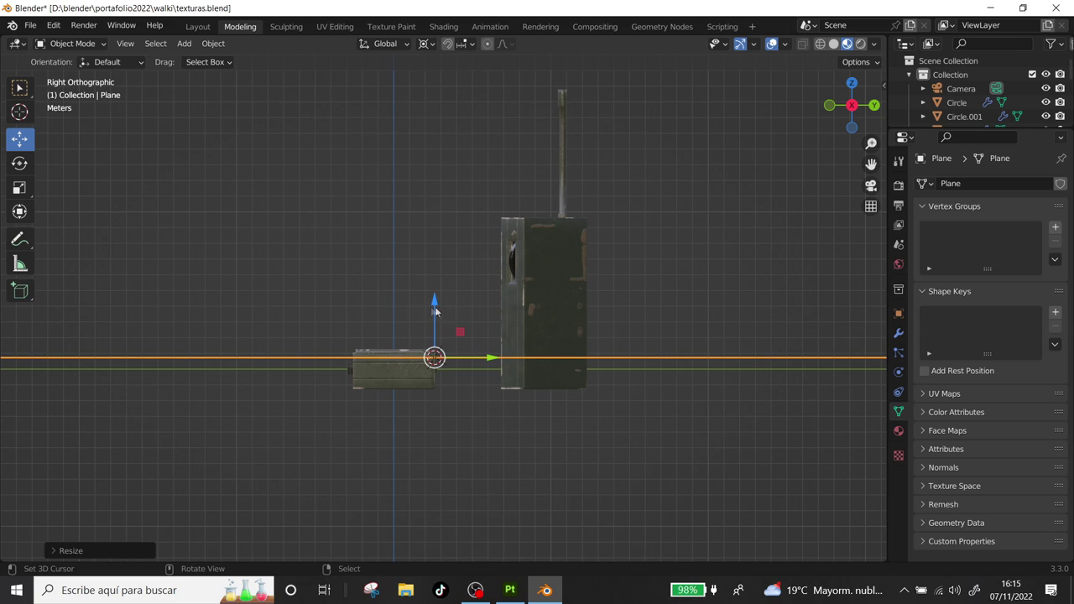
pyautogui.moveTo(434, 306); pyautogui.dragTo(439, 332)
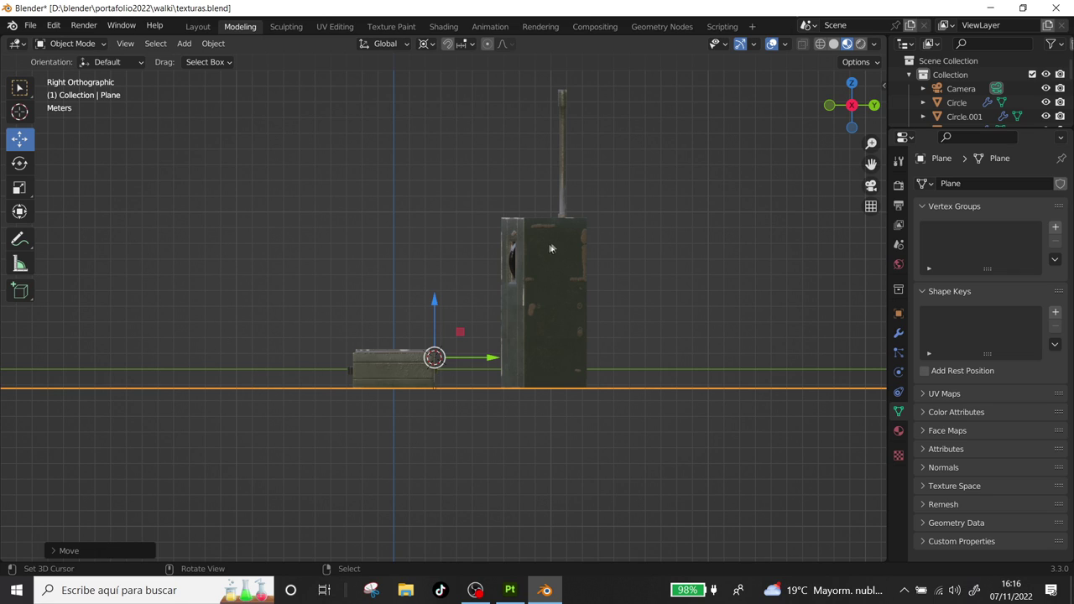
pyautogui.scroll(-2, 524, 360)
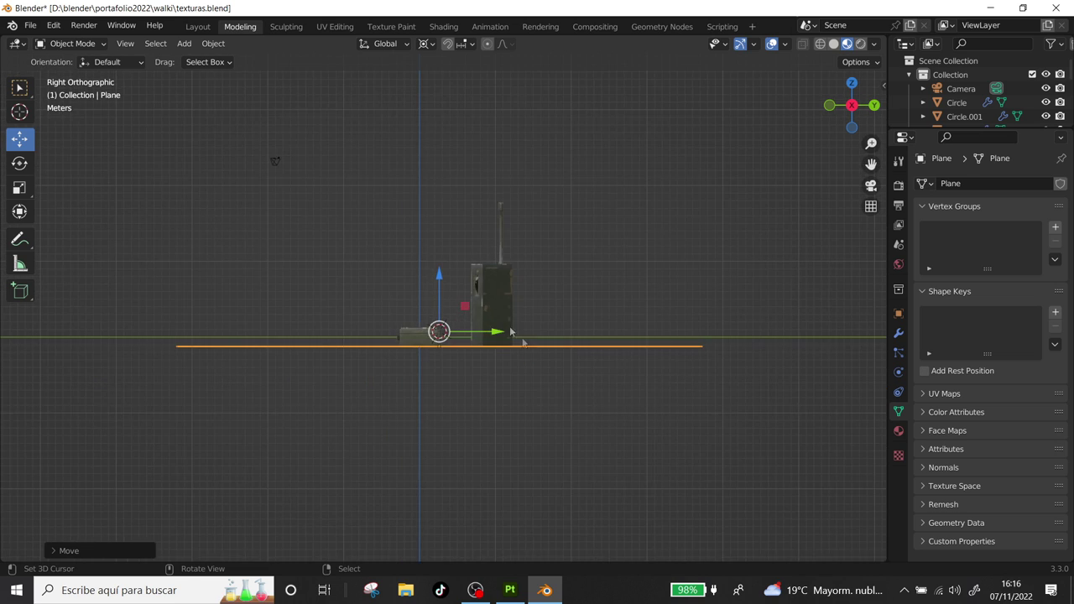
pyautogui.moveTo(525, 359); pyautogui.dragTo(575, 352, button='middle')
pyautogui.press('KP_0')
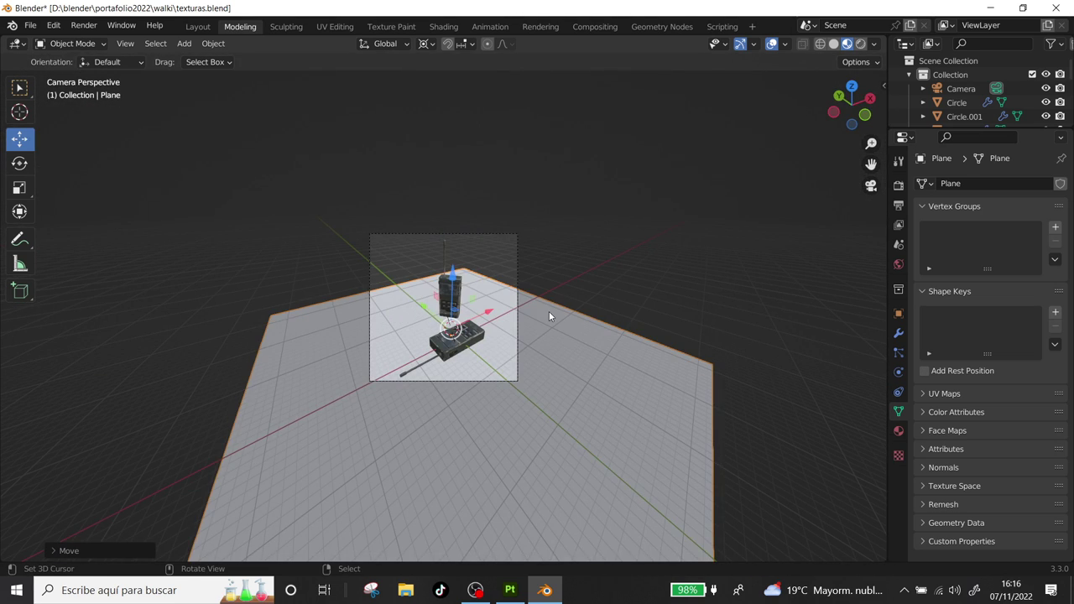
# Cancel and undo a Z rotation of the plane, then reselect the floor plane.
pyautogui.press('r')
pyautogui.press('z')
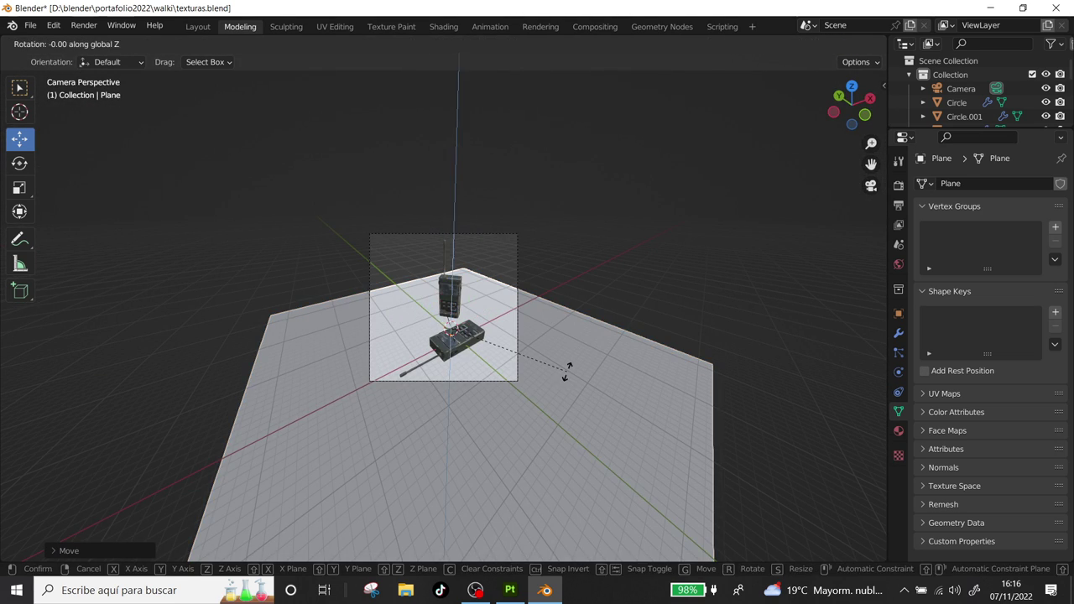
pyautogui.rightClick(579, 228)
pyautogui.hotkey('ctrl', 'z')
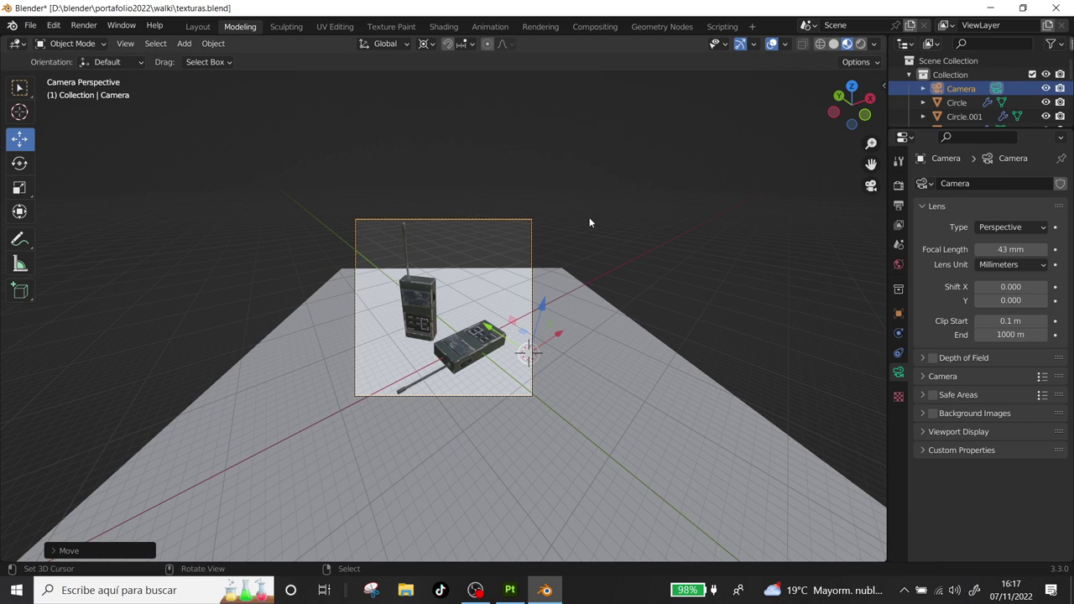
pyautogui.click(577, 285)
pyautogui.moveTo(671, 248); pyautogui.dragTo(472, 282, button='middle')
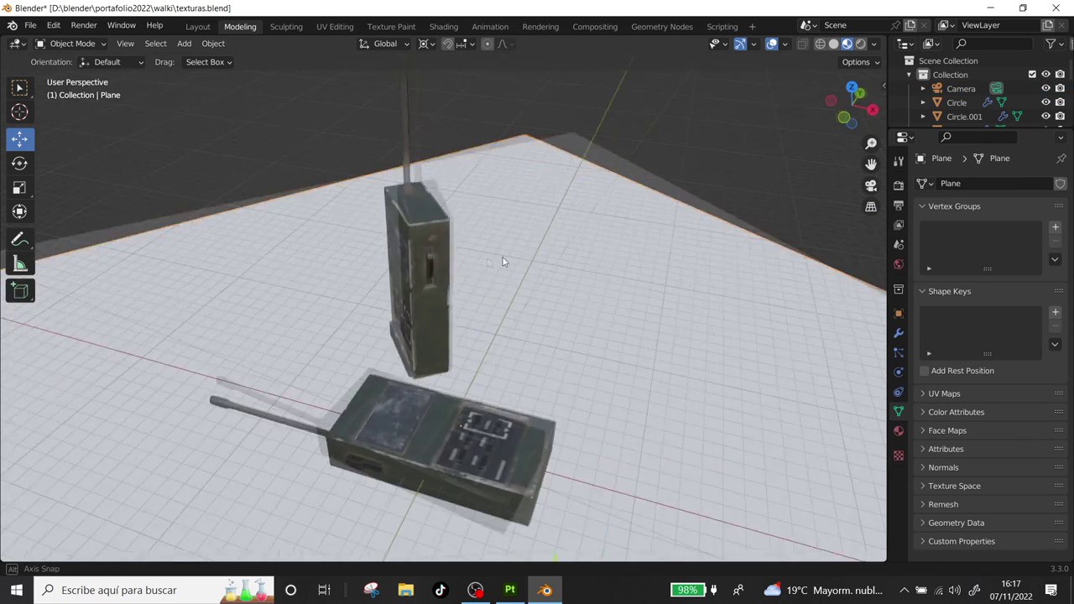
# In Edit Mode, extrude the plane's far edge straight up along Z into a back wall.
pyautogui.press('Tab')
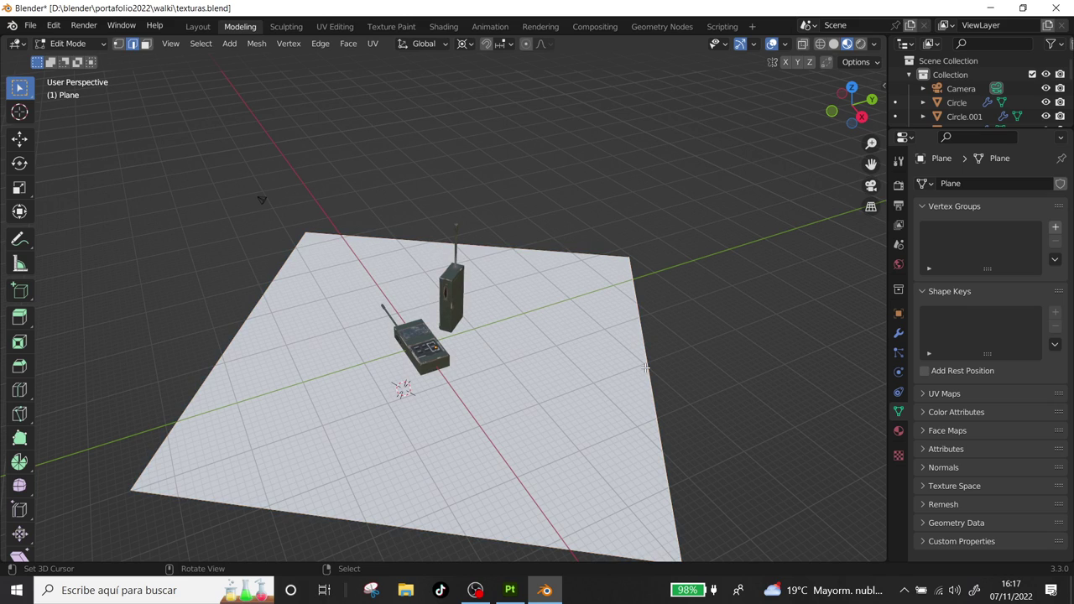
pyautogui.press('e')
pyautogui.press('z')
pyautogui.click(642, 156)
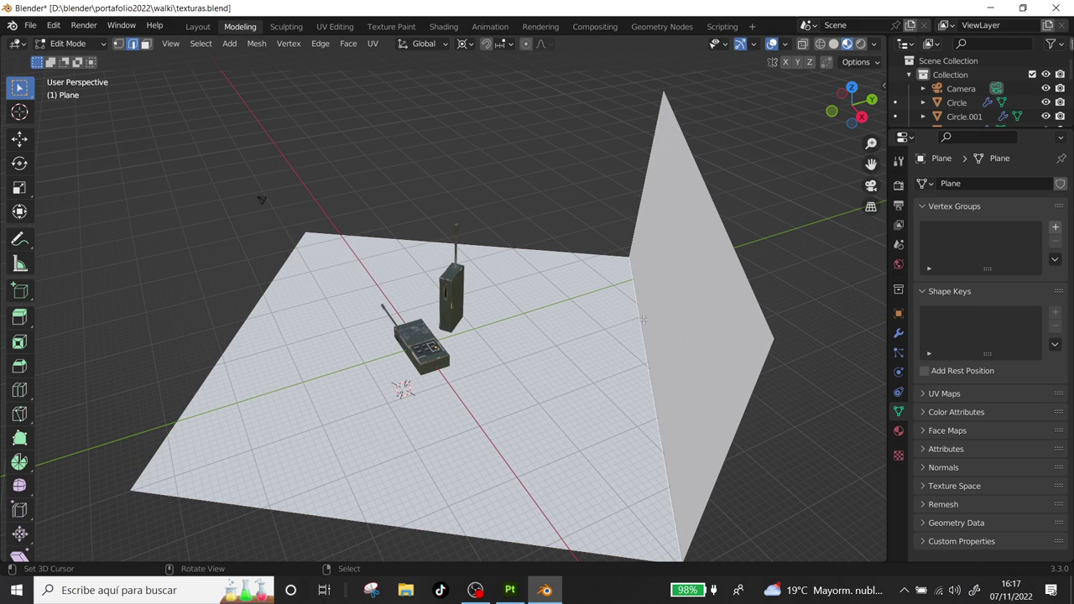
# Bevel the floor-to-wall corner with several segments, then return to Object Mode.
pyautogui.hotkey('ctrl', 'b')
pyautogui.scroll(14, 705, 294)
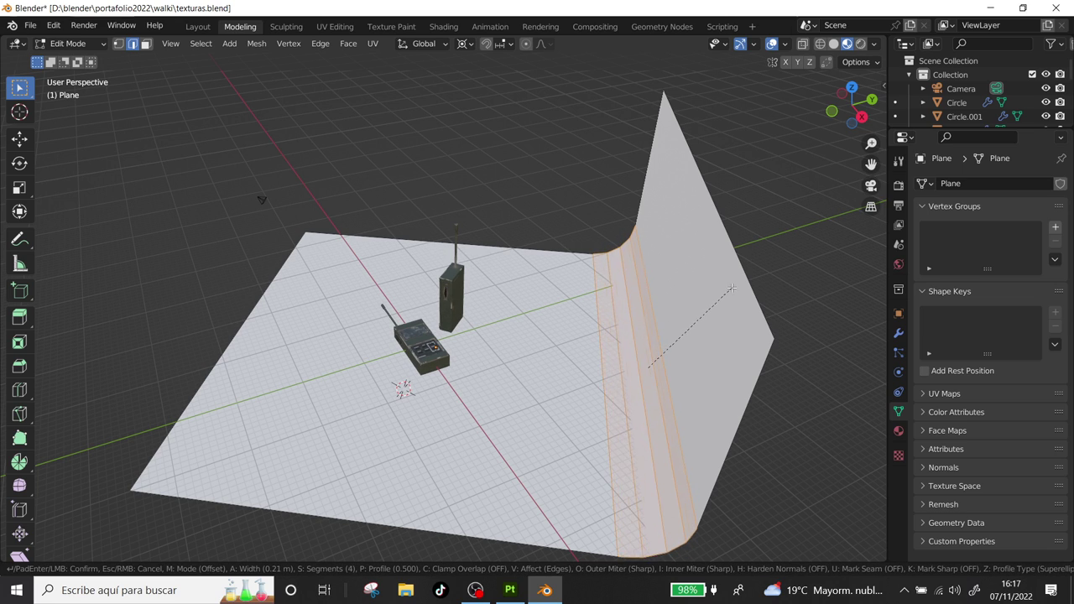
pyautogui.click(751, 288)
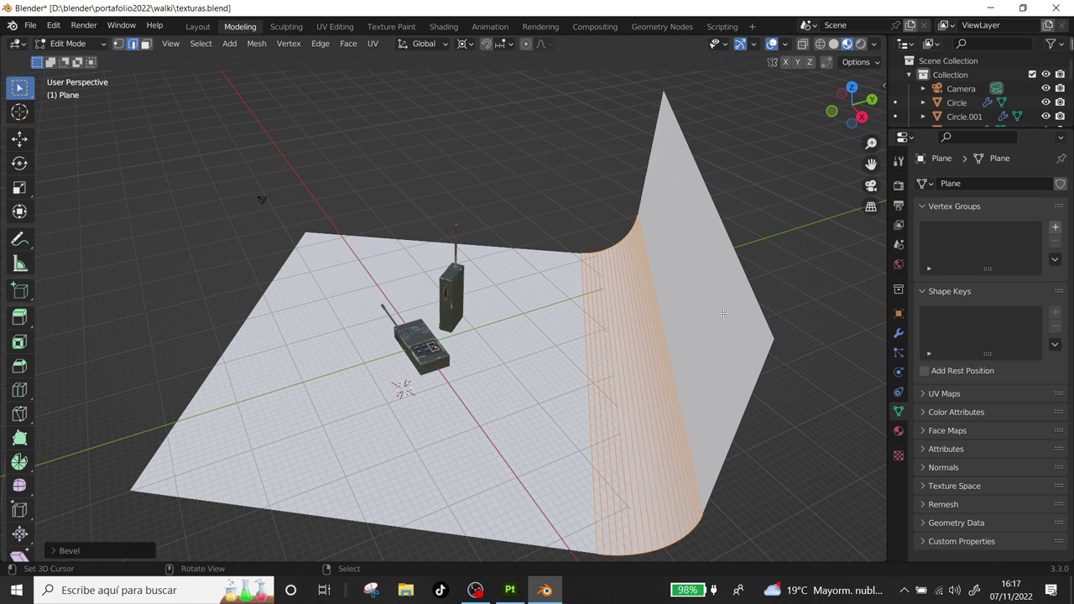
pyautogui.scroll(-3, 502, 379)
pyautogui.press('KP_0')
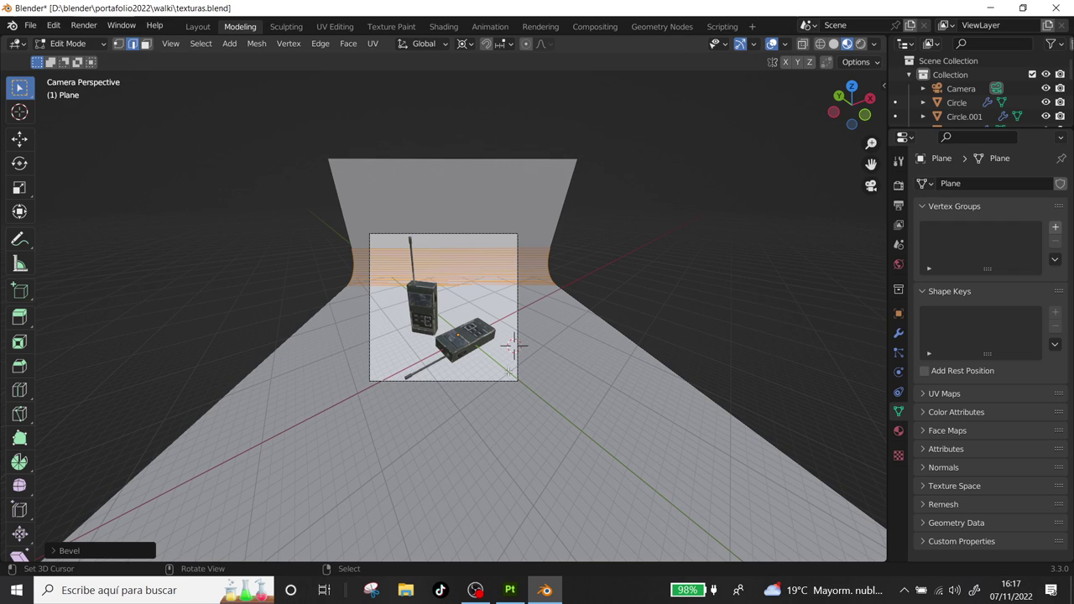
pyautogui.press('Tab')
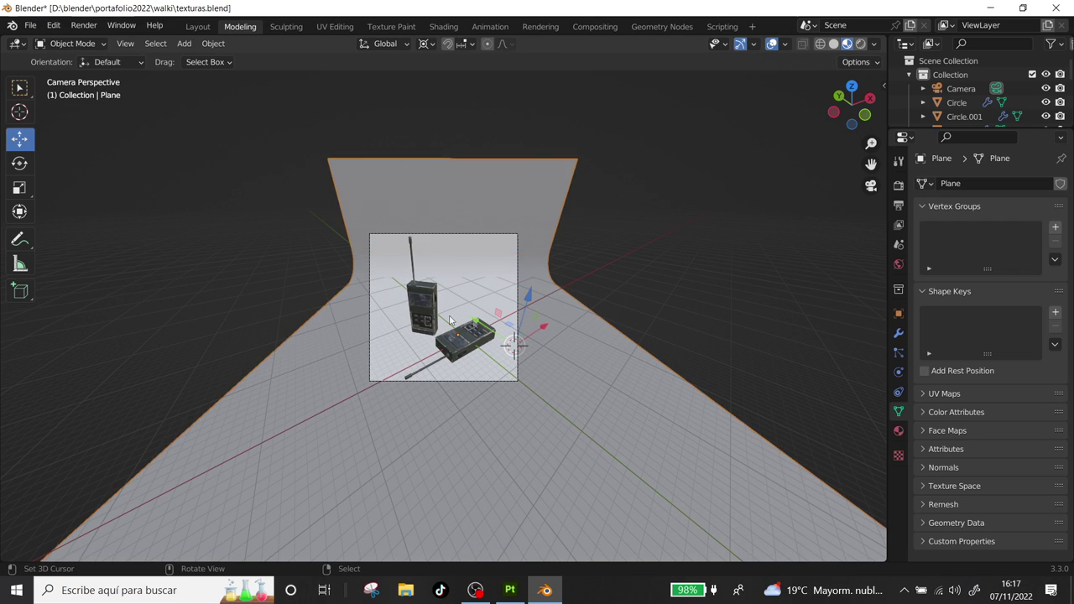
# Give the backdrop a new material with a near-black blue base colour, and save texturas.blend.
pyautogui.click(896, 430)
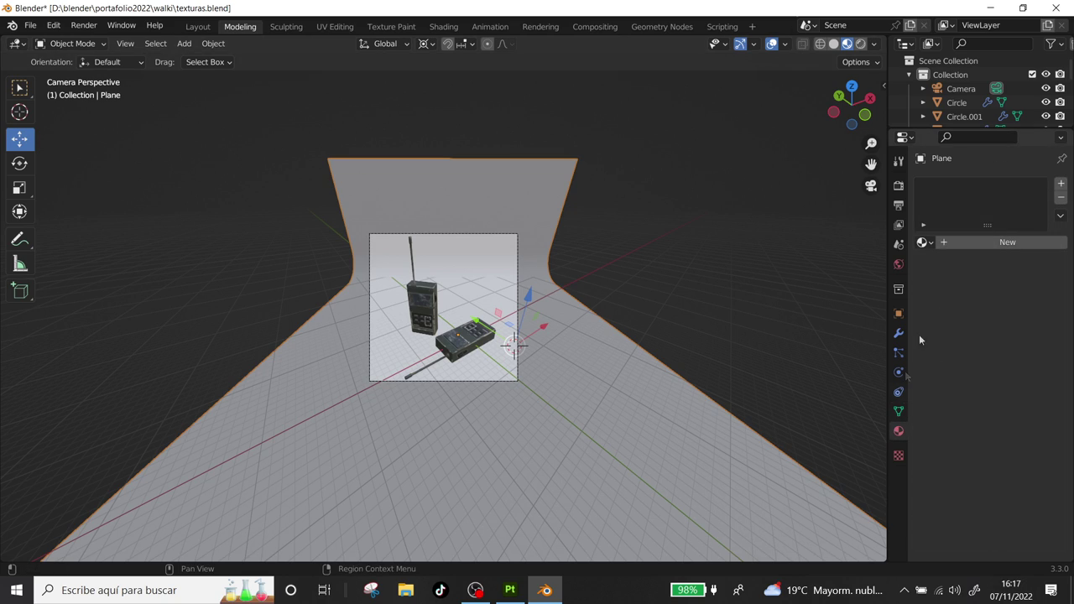
pyautogui.click(963, 245)
pyautogui.click(1005, 388)
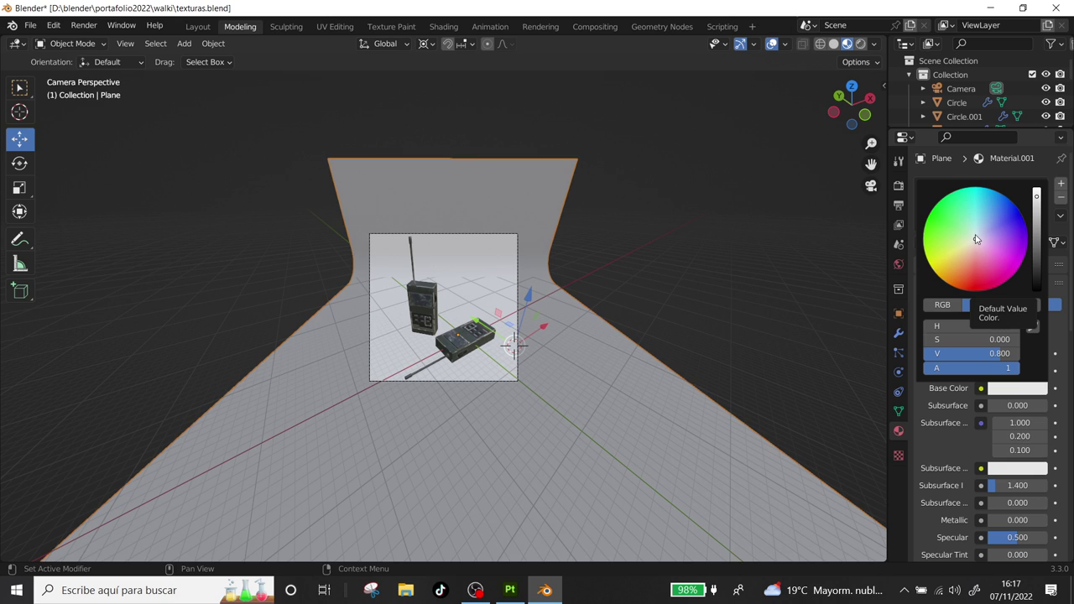
pyautogui.moveTo(976, 239); pyautogui.dragTo(988, 223)
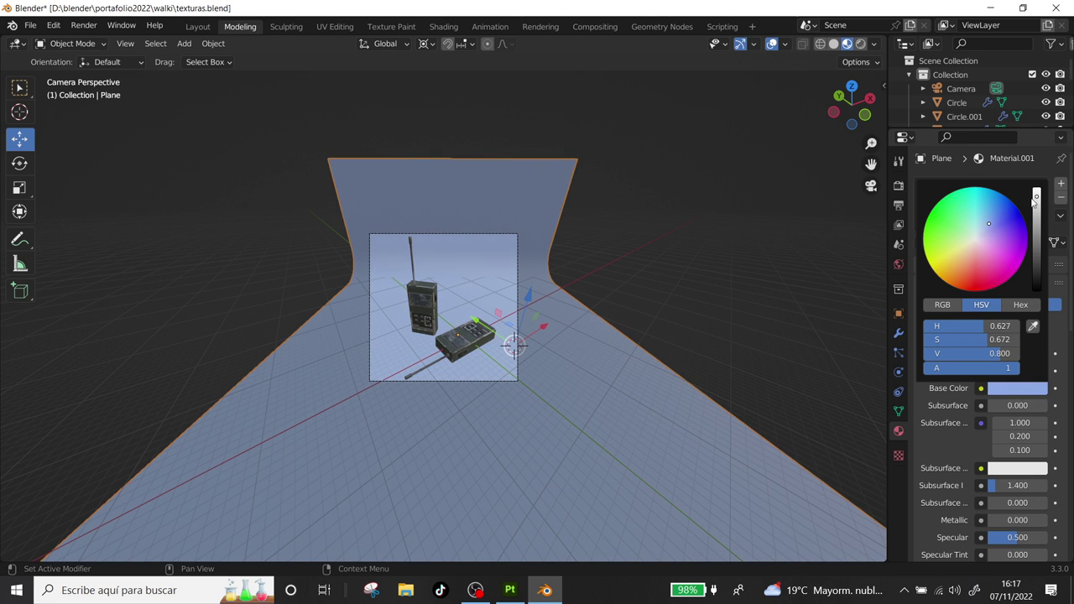
pyautogui.moveTo(1035, 198); pyautogui.dragTo(1037, 273)
pyautogui.hotkey('ctrl', 's')
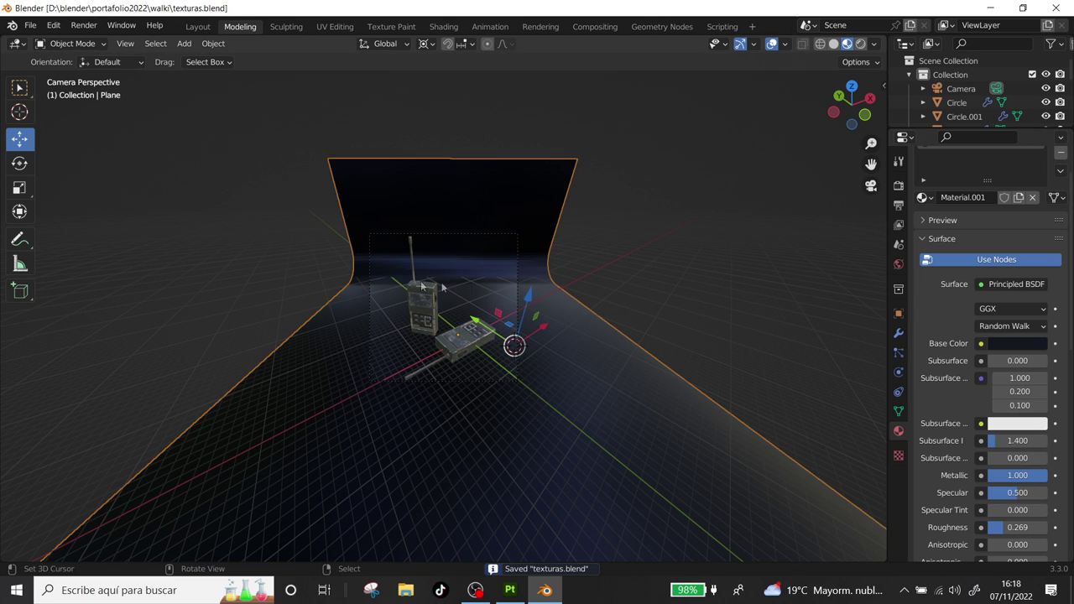
pyautogui.click(428, 29)
# Show the World node tree and link a new Environment Texture node into Background.
pyautogui.click(224, 344)
pyautogui.click(229, 375)
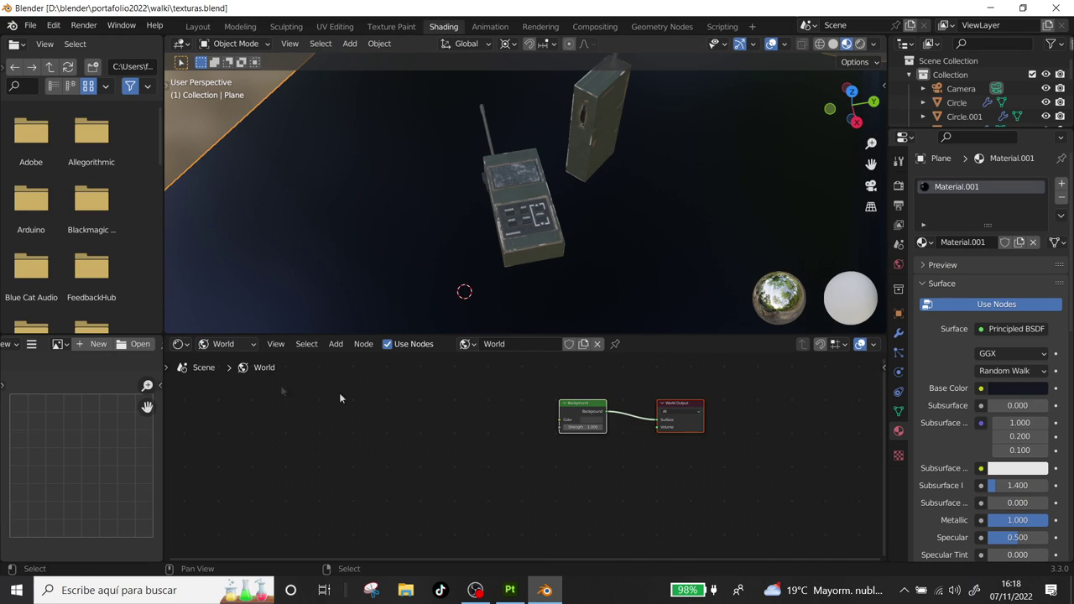
pyautogui.hotkey('shift', 'a')
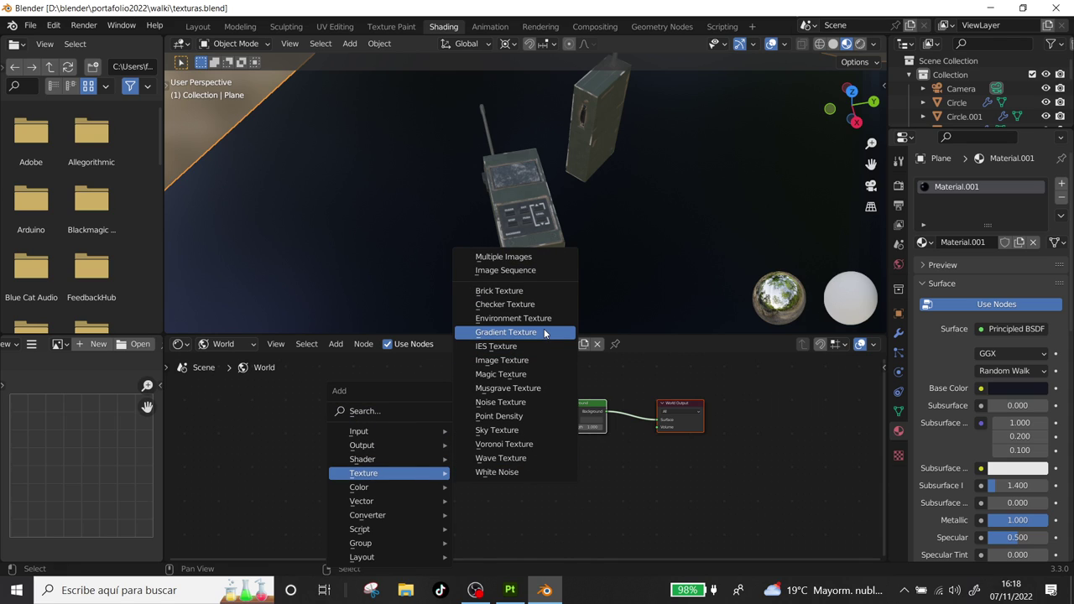
pyautogui.click(545, 318)
pyautogui.click(320, 409)
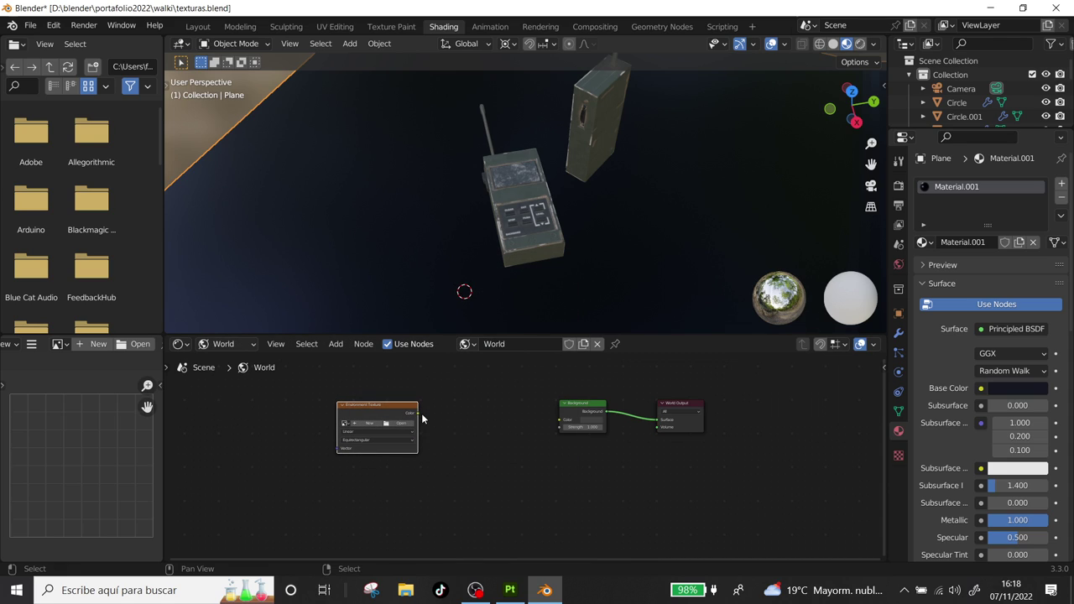
pyautogui.moveTo(418, 413); pyautogui.dragTo(547, 417)
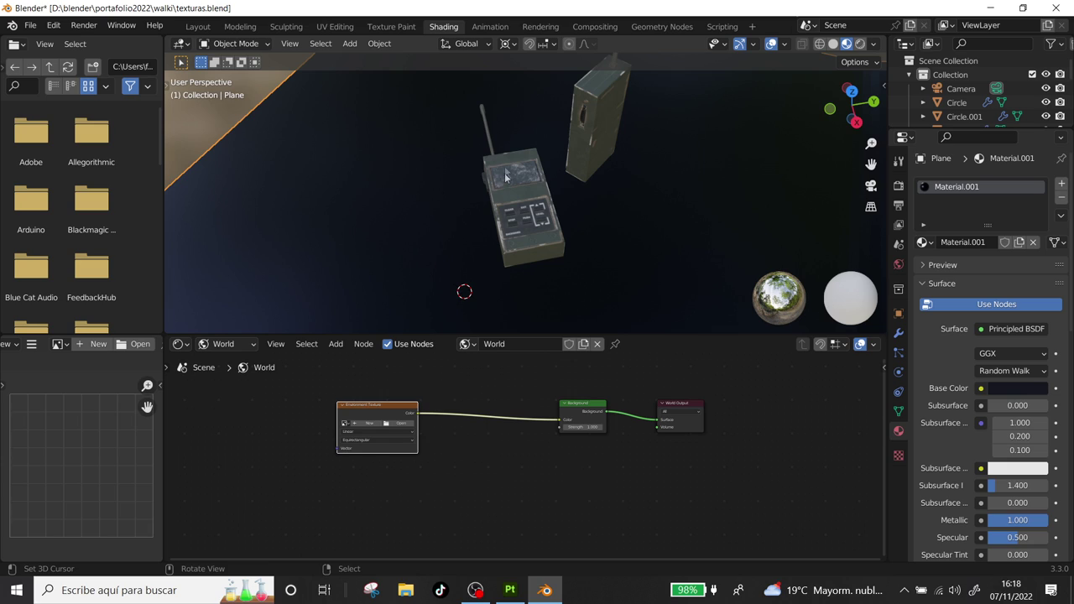
# Load the empty_warehouse HDR as the environment image and inspect the lit radios.
pyautogui.click(403, 422)
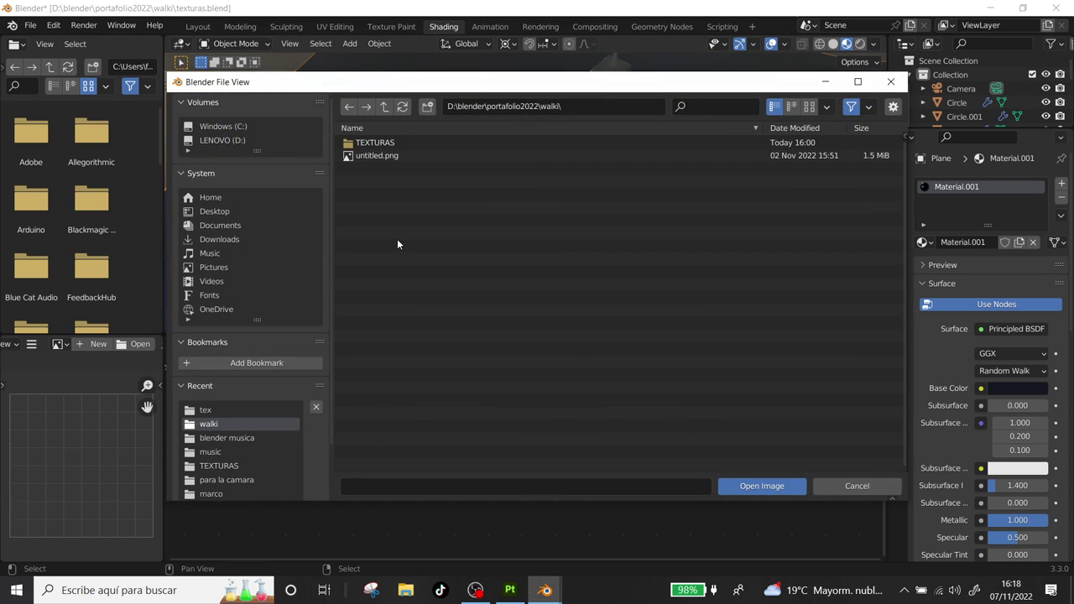
pyautogui.doubleClick(397, 155)
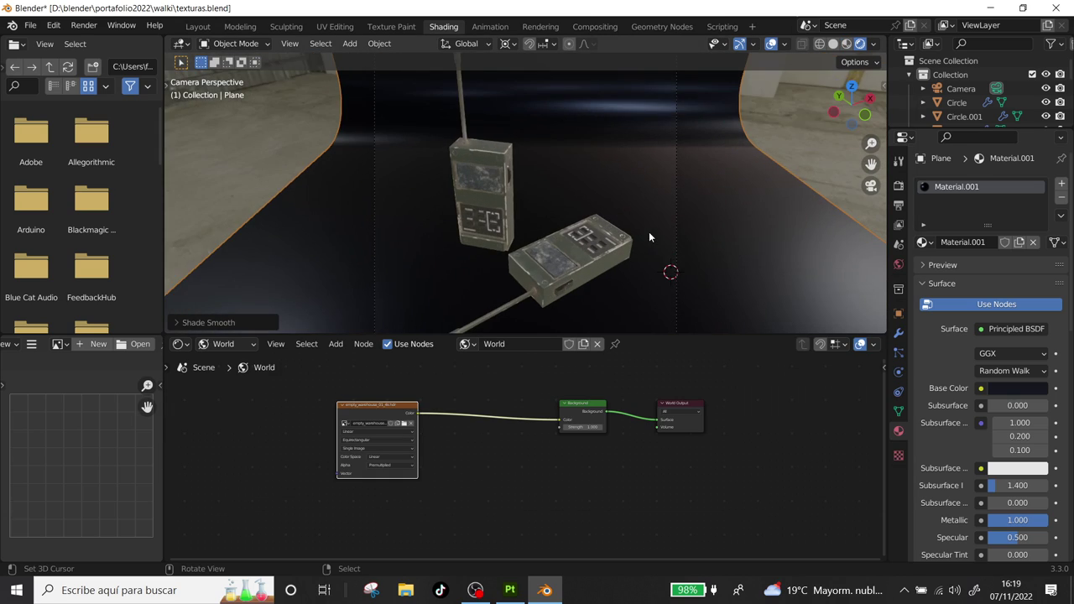
pyautogui.moveTo(649, 238); pyautogui.dragTo(645, 241, button='middle')
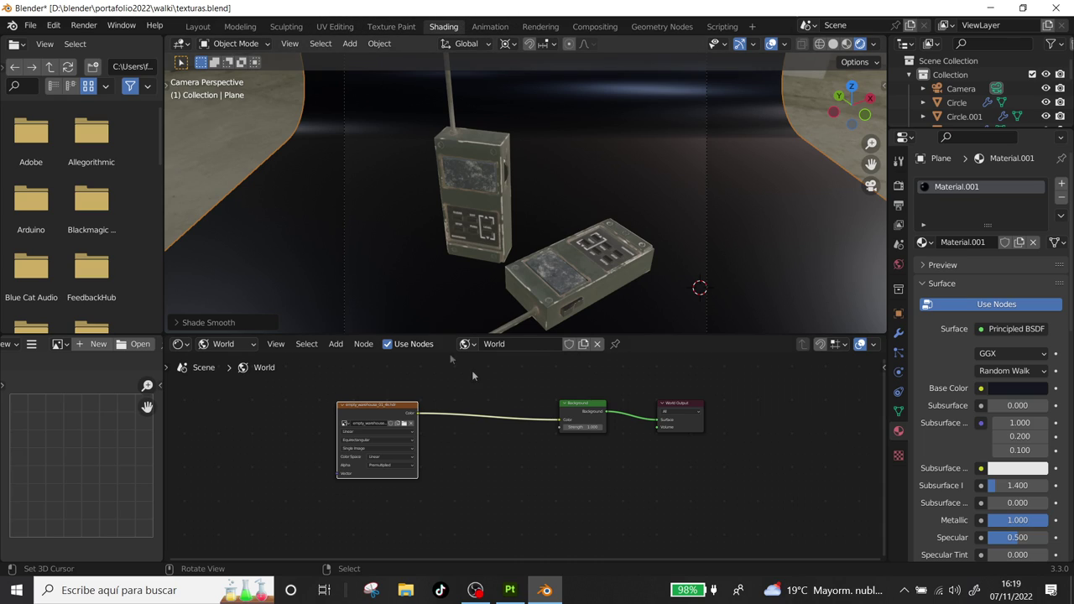
pyautogui.scroll(-1, 527, 408)
pyautogui.click(223, 344)
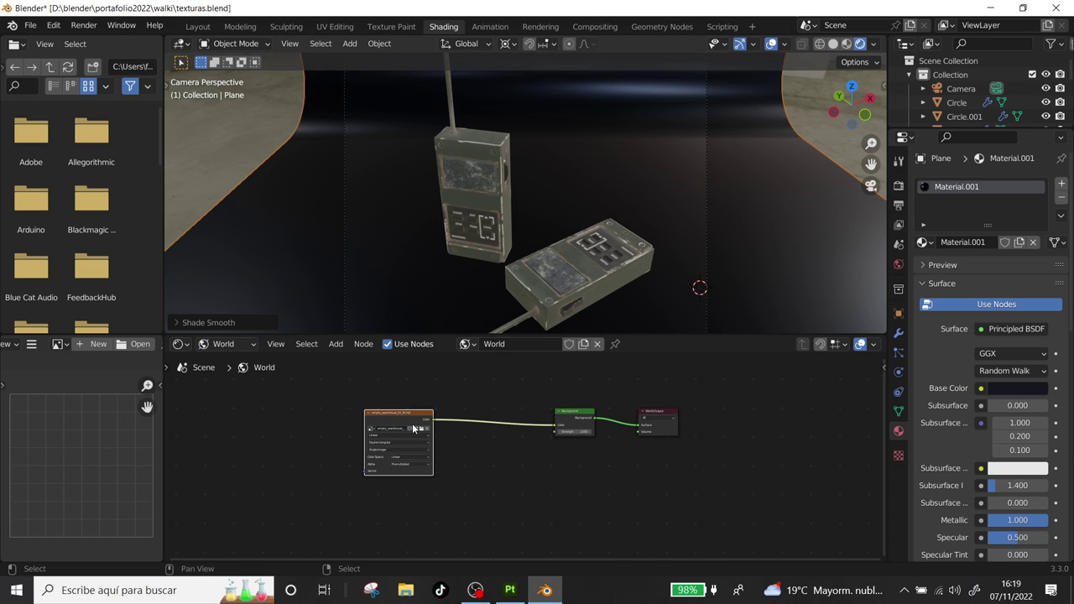
pyautogui.click(224, 344)
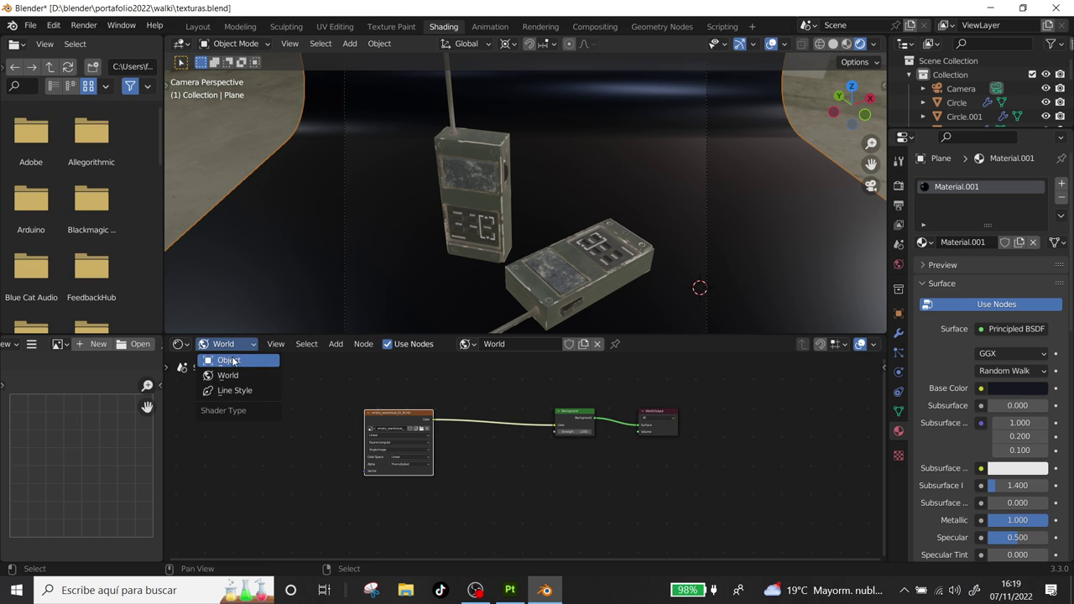
# Run Principled Texture Setup on the backdrop material with the body base colour, metallic, normal, occlusion and roughness textures.
pyautogui.click(232, 361)
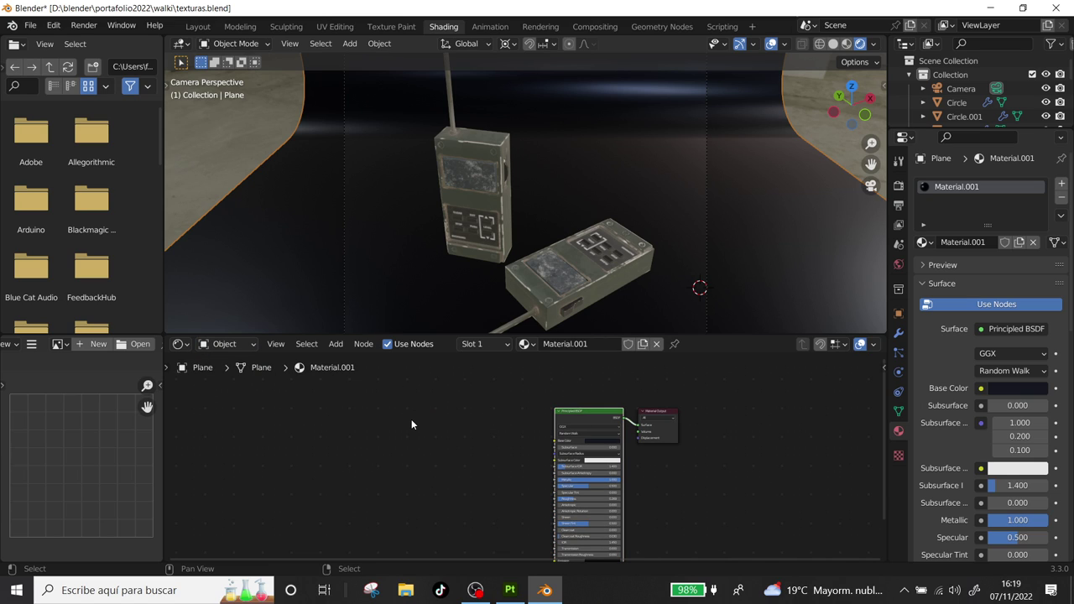
pyautogui.hotkey('ctrl', 'shift', 't')
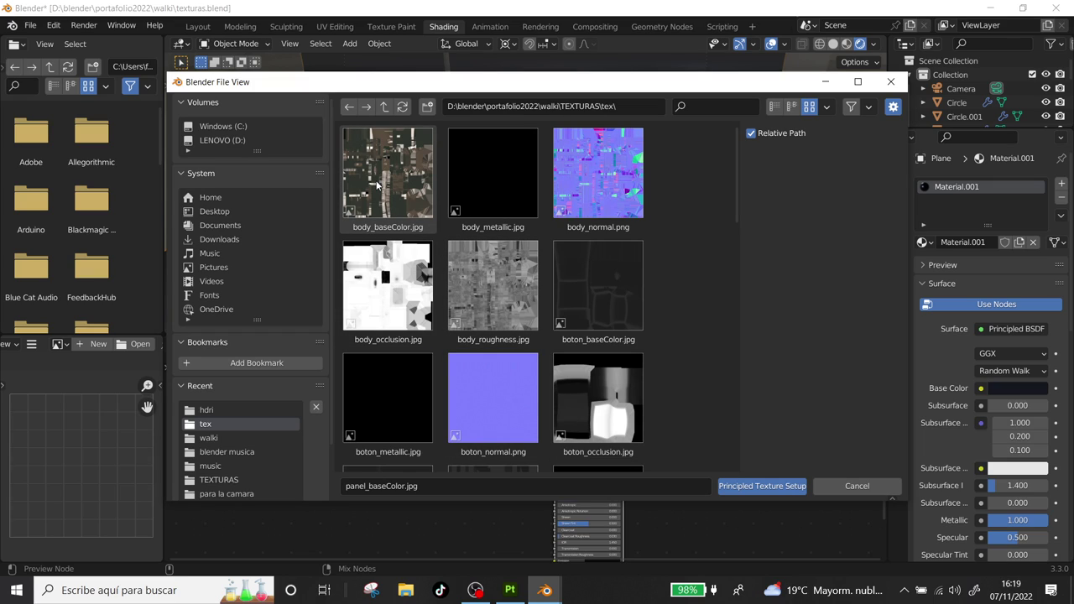
pyautogui.click(376, 185)
pyautogui.keyDown('ctrl'); pyautogui.click(492, 176); pyautogui.keyUp('ctrl')
pyautogui.keyDown('ctrl'); pyautogui.click(597, 176); pyautogui.keyUp('ctrl')
pyautogui.keyDown('ctrl'); pyautogui.click(388, 285); pyautogui.keyUp('ctrl')
pyautogui.keyDown('ctrl'); pyautogui.click(492, 286); pyautogui.keyUp('ctrl')
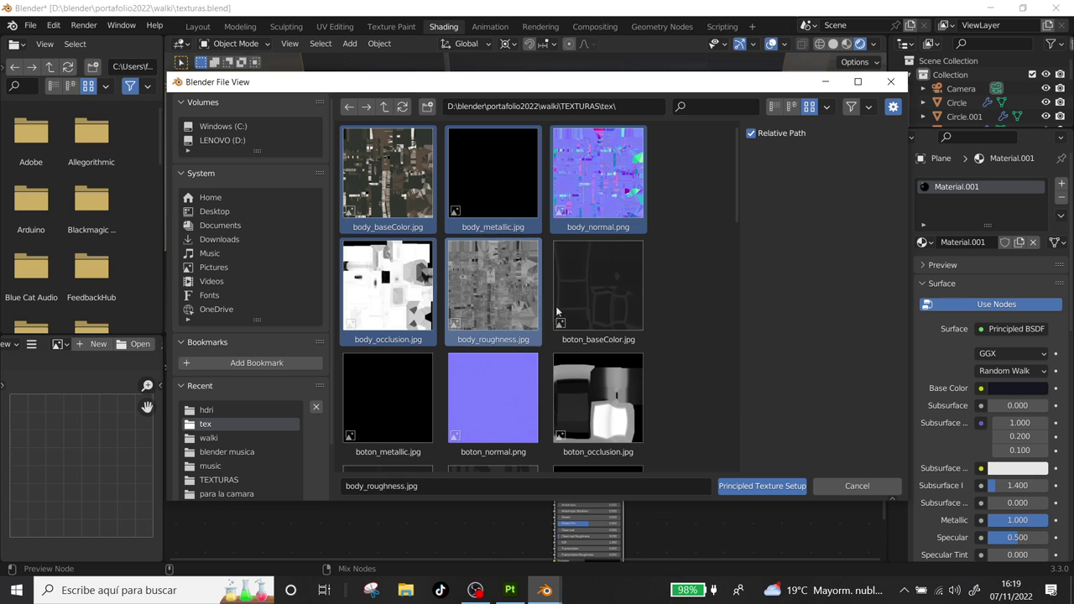
pyautogui.click(759, 485)
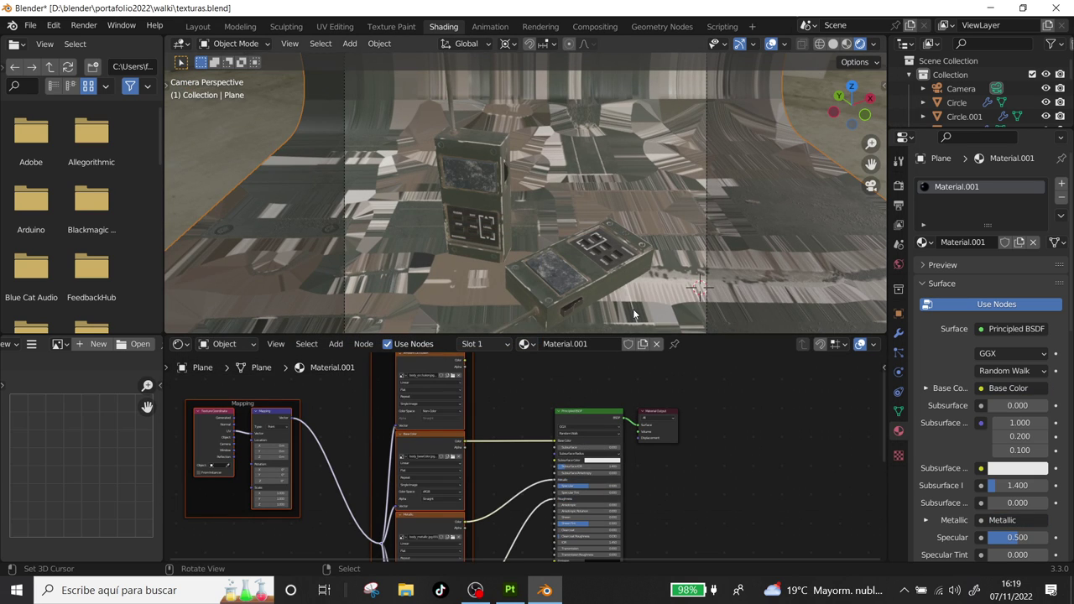
pyautogui.scroll(-2, 495, 443)
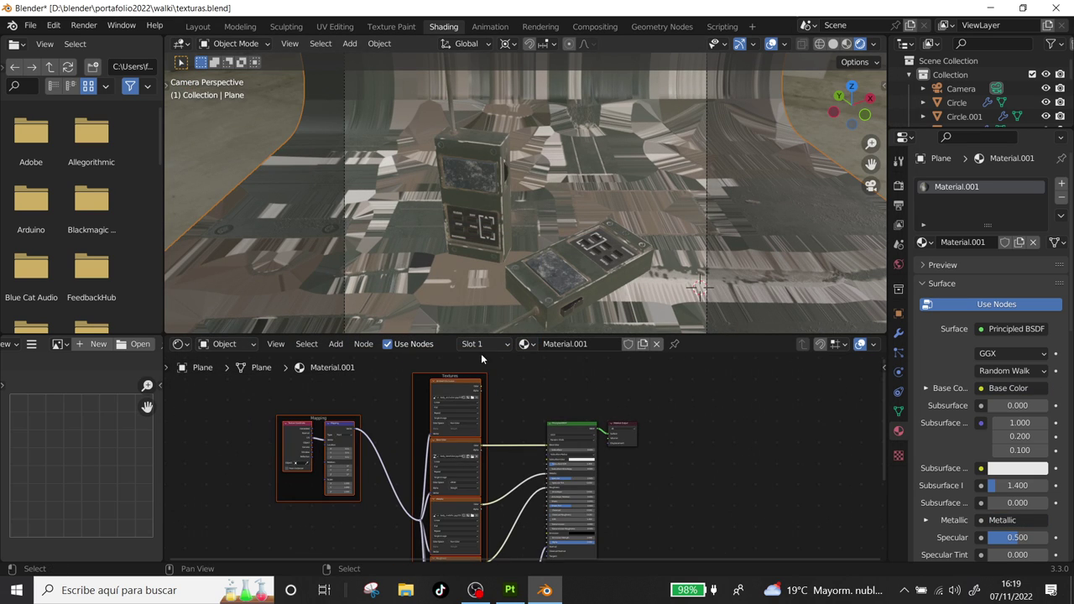
pyautogui.click(338, 26)
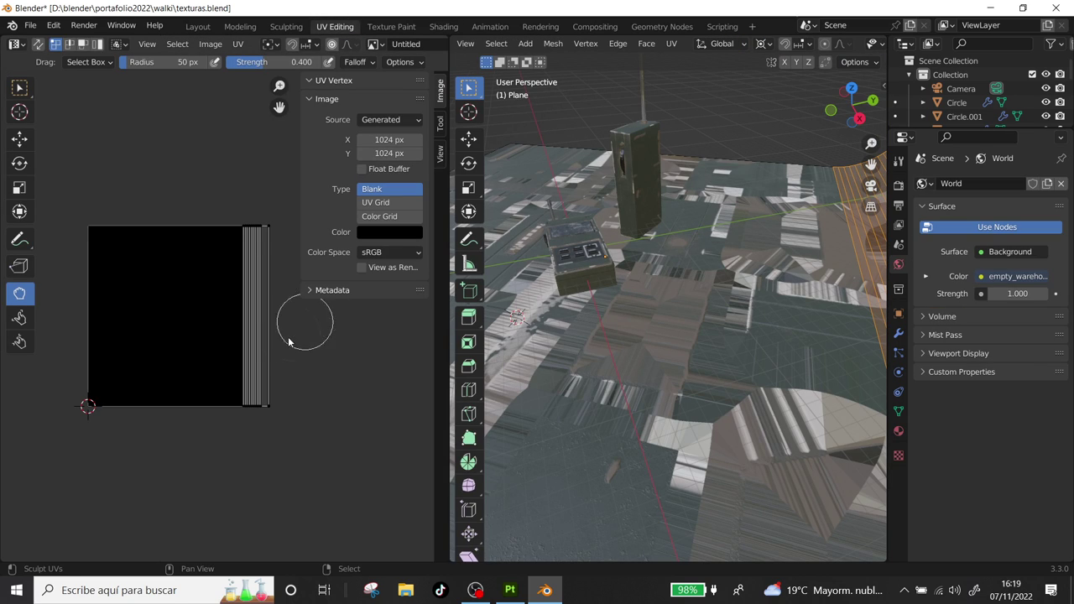
# Select the whole backdrop mesh and unwrap its UVs.
pyautogui.moveTo(726, 311); pyautogui.dragTo(728, 306, button='middle')
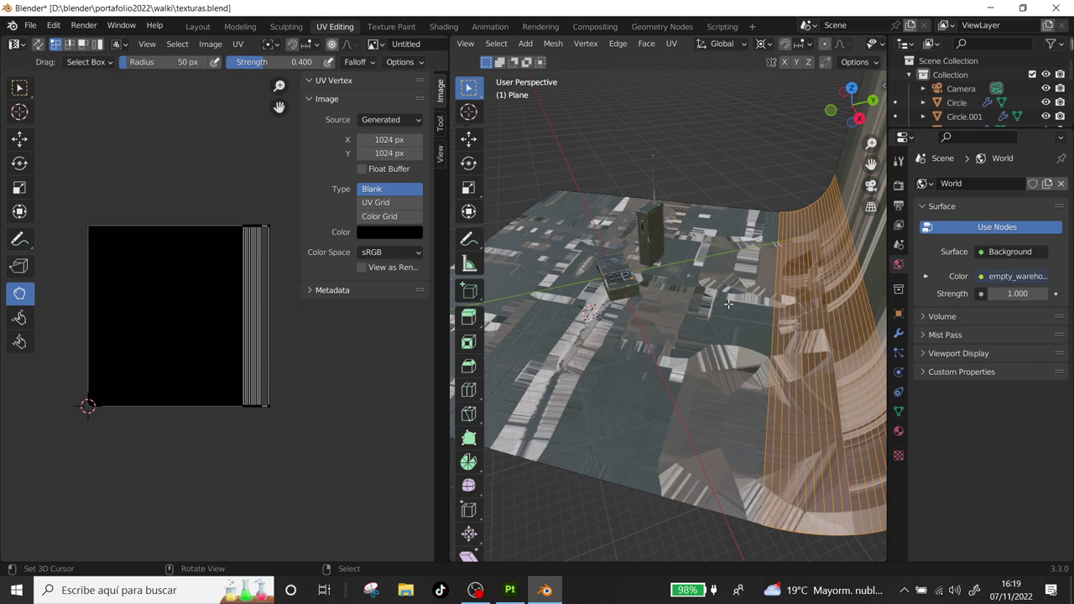
pyautogui.press('a')
pyautogui.press('u')
pyautogui.click(729, 302)
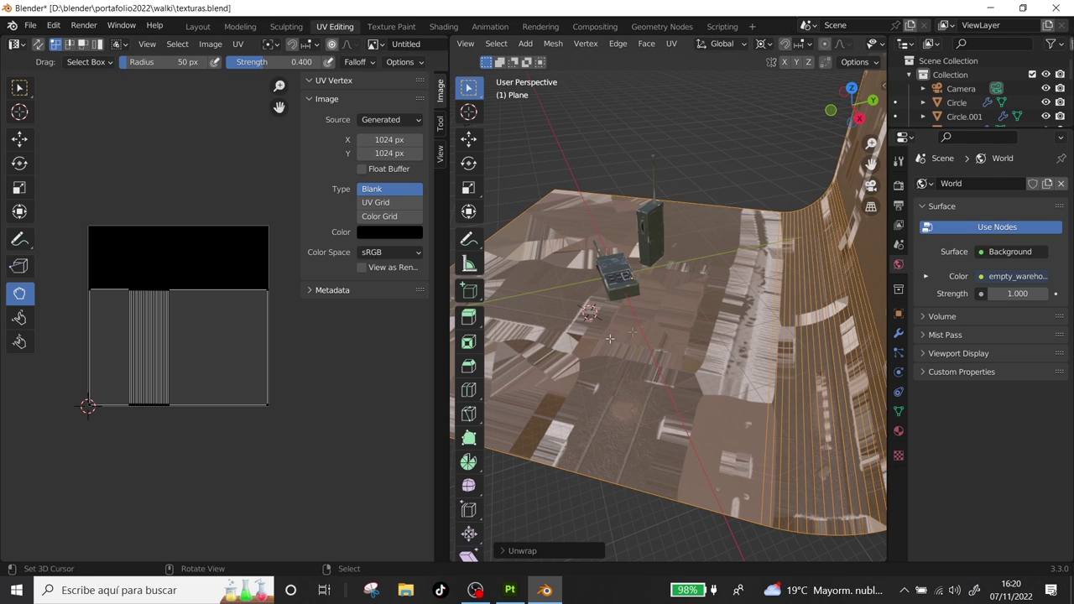
# Load body_baseColor.jpg from TEXTURAS/tex into the UV editor and fit it to view.
pyautogui.scroll(1, 252, 383)
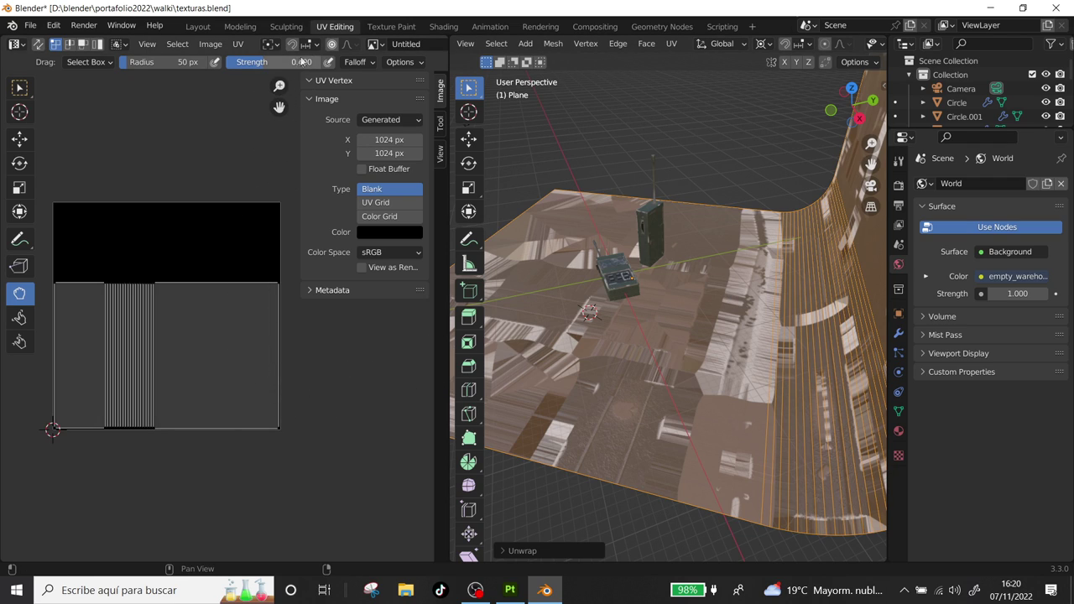
pyautogui.click(211, 44)
pyautogui.click(229, 74)
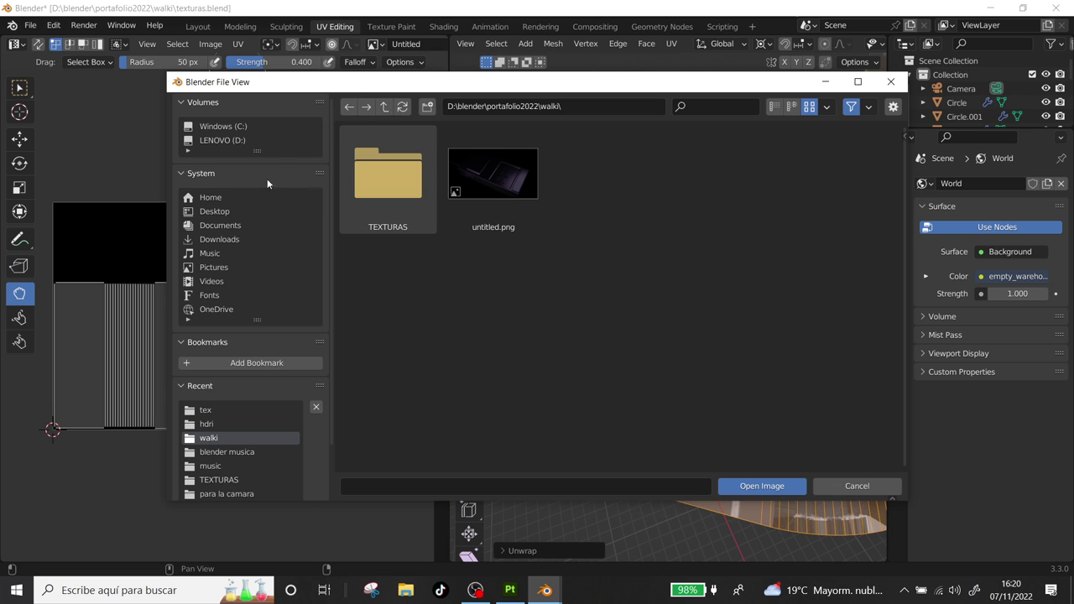
pyautogui.click(399, 174)
pyautogui.doubleClick(399, 172)
pyautogui.doubleClick(398, 172)
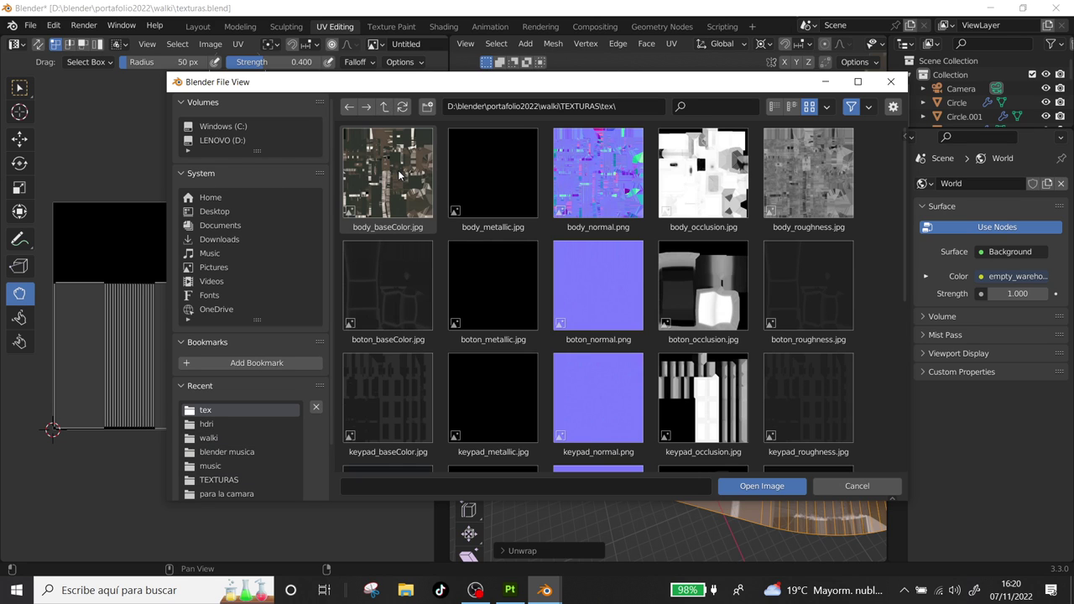
pyautogui.doubleClick(399, 174)
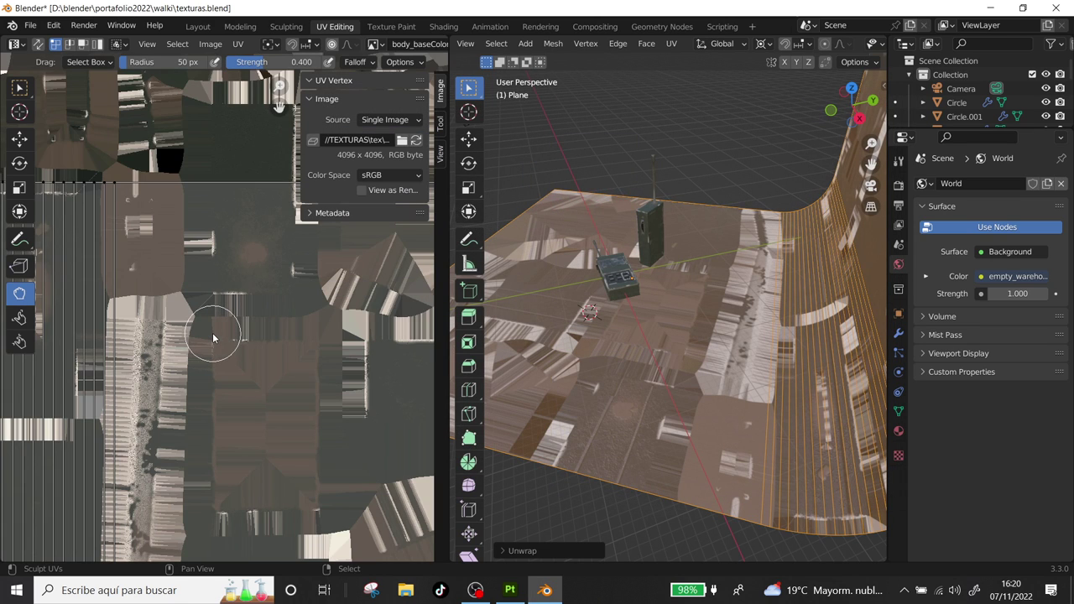
pyautogui.press('Home')
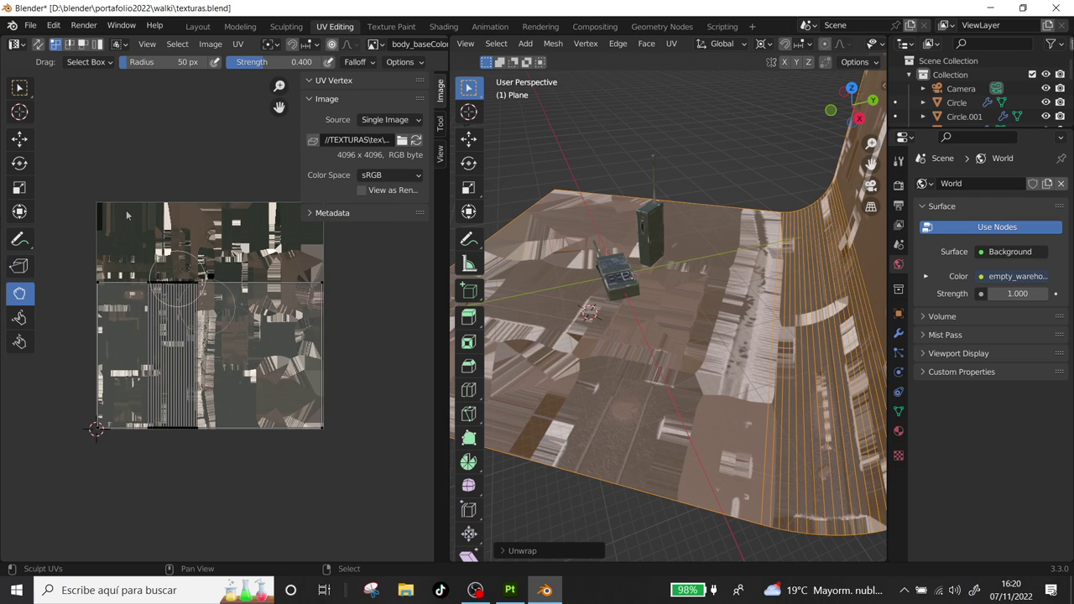
# In island select mode, shrink the backdrop's lower UV island and move it across the texture.
pyautogui.click(92, 45)
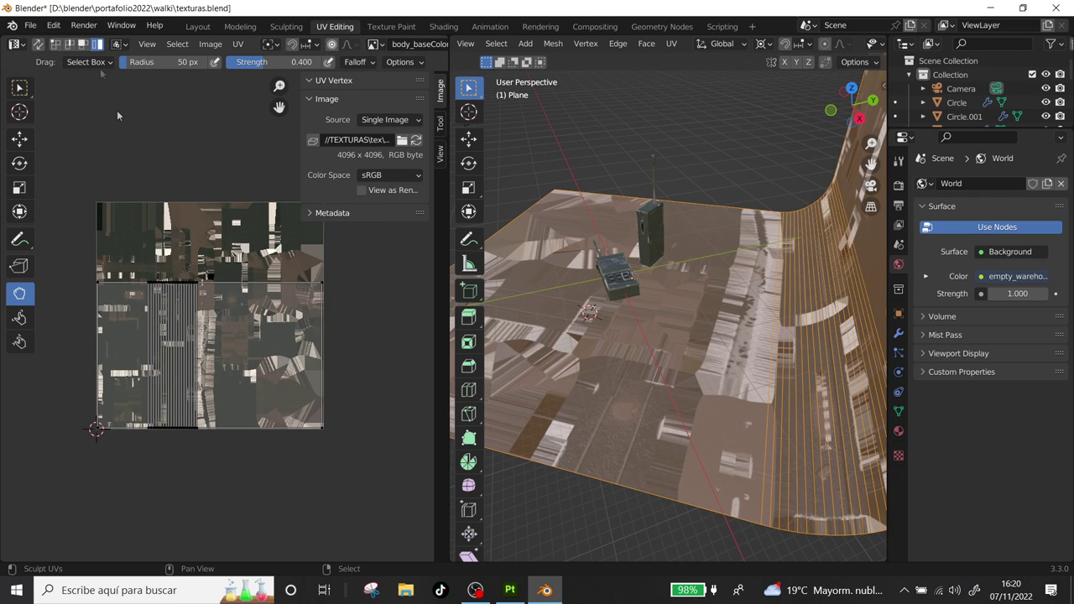
pyautogui.rightClick(190, 292)
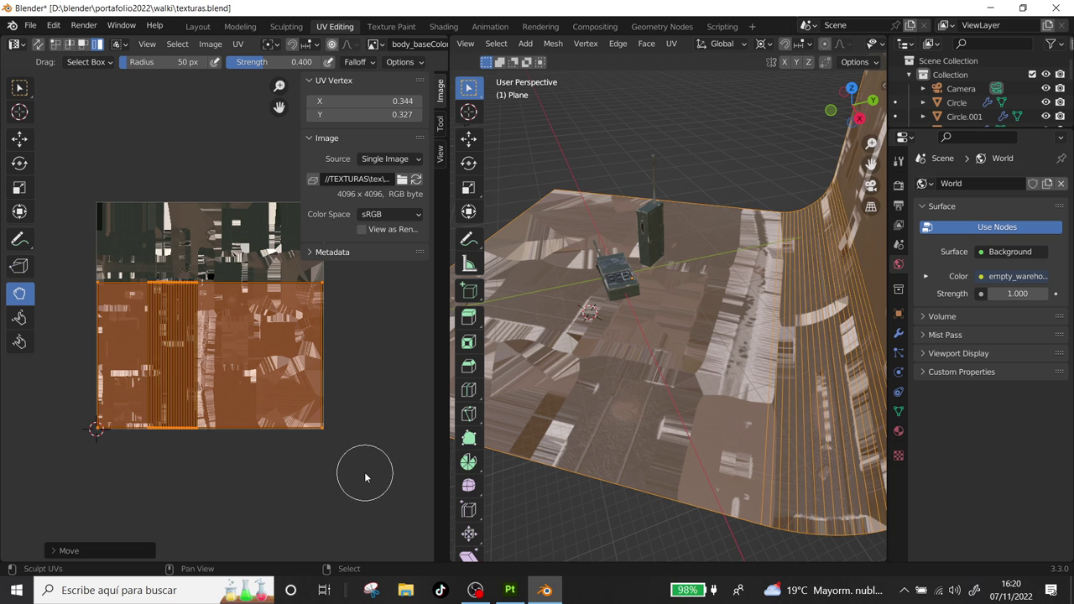
pyautogui.click(22, 140)
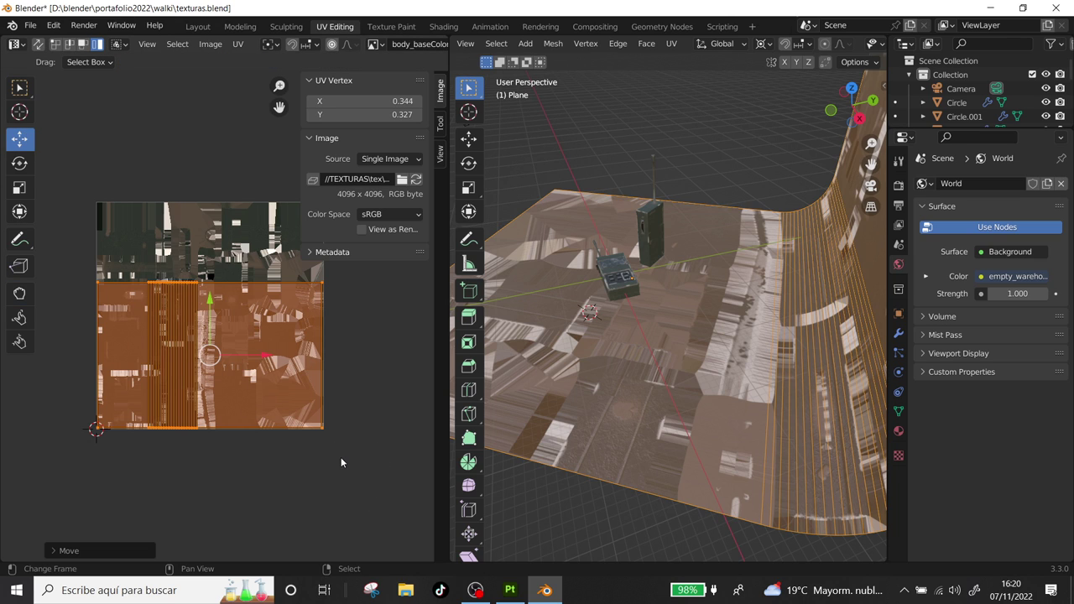
pyautogui.press('s')
pyautogui.click(245, 359)
pyautogui.press('g')
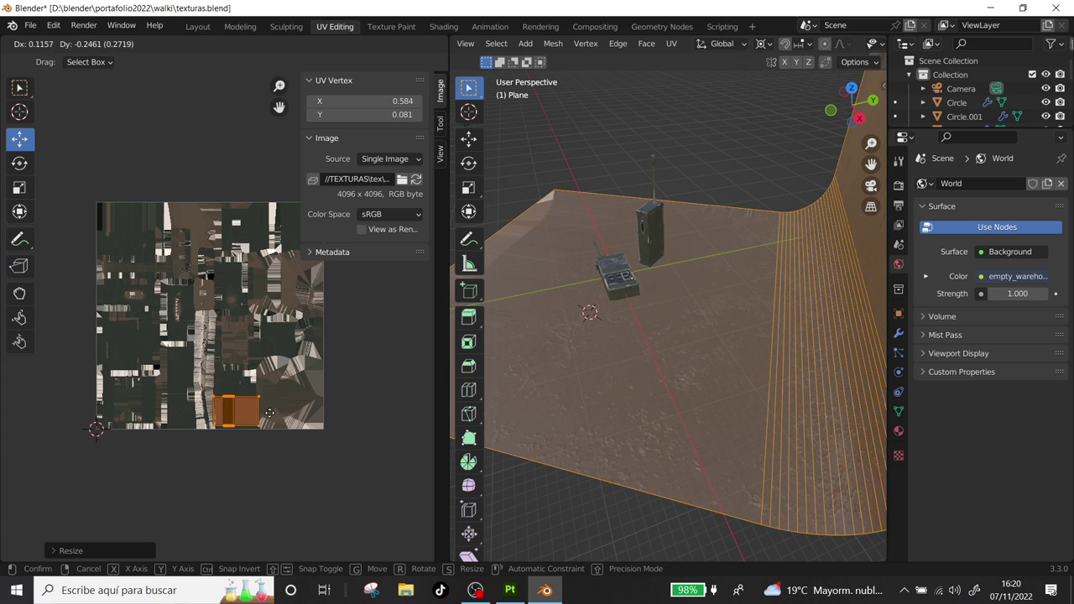
pyautogui.click(270, 413)
pyautogui.scroll(2, 243, 419)
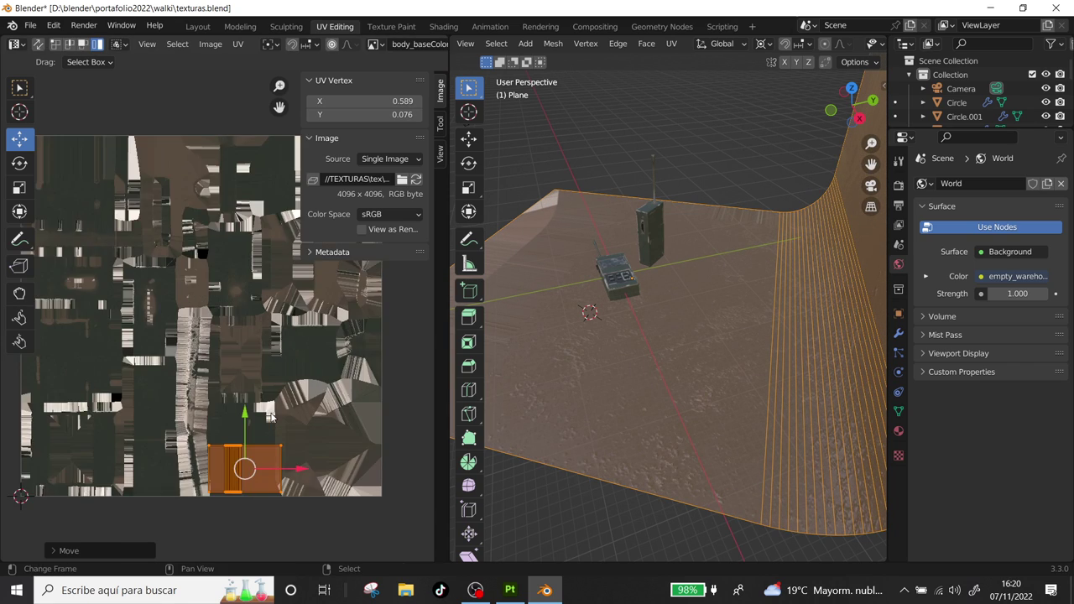
pyautogui.scroll(1, 227, 335)
pyautogui.scroll(2, 212, 235)
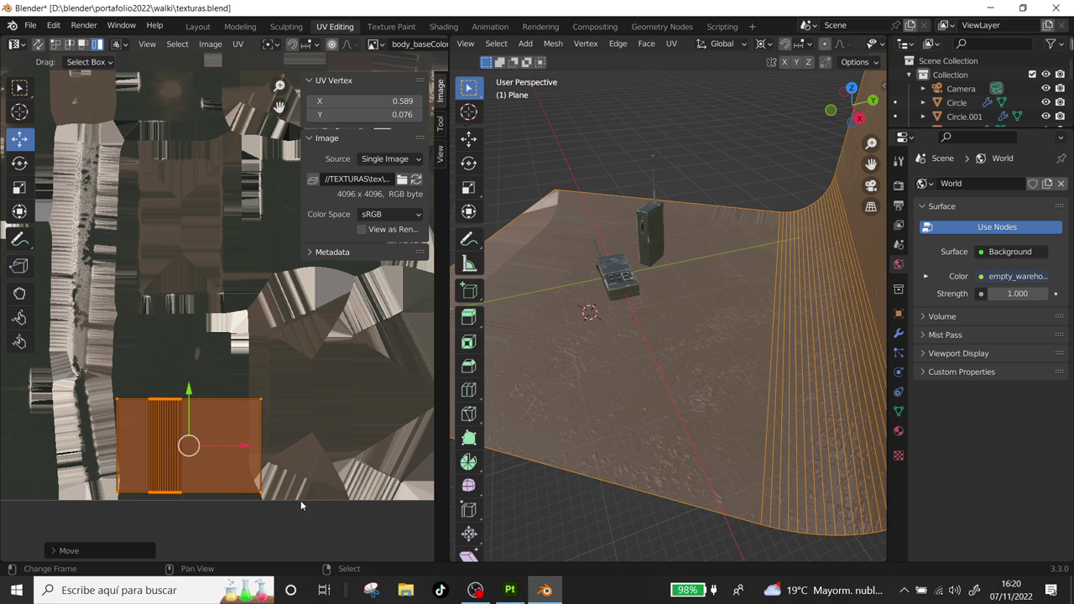
pyautogui.press('s')
pyautogui.click(276, 491)
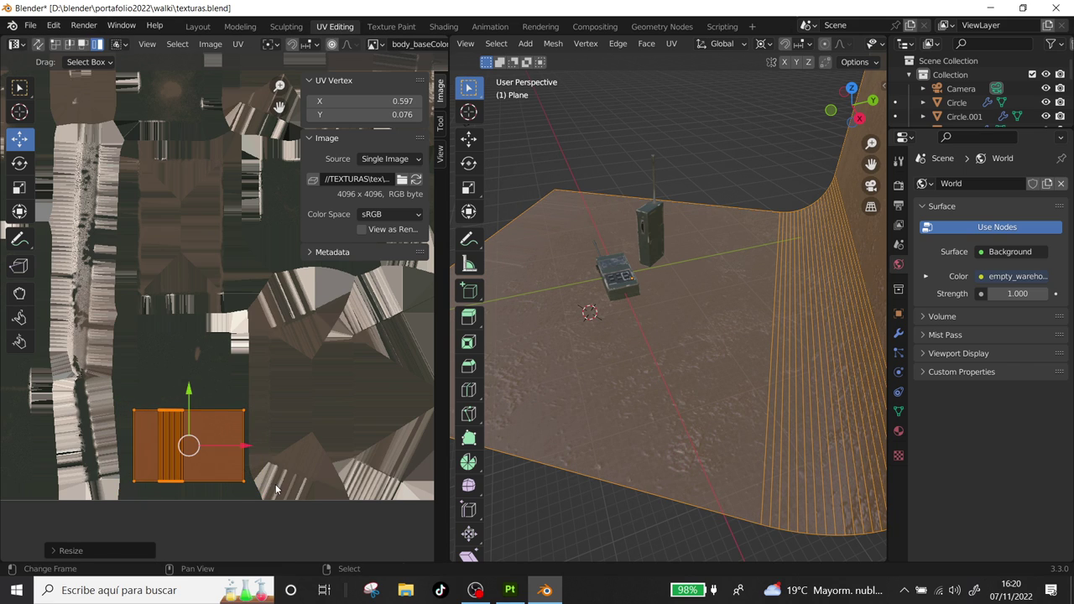
# Fine-tune the island with a slight nudge and enlargement, then return to Object Mode.
pyautogui.moveTo(587, 436); pyautogui.dragTo(834, 398, button='middle')
pyautogui.press('Tab')
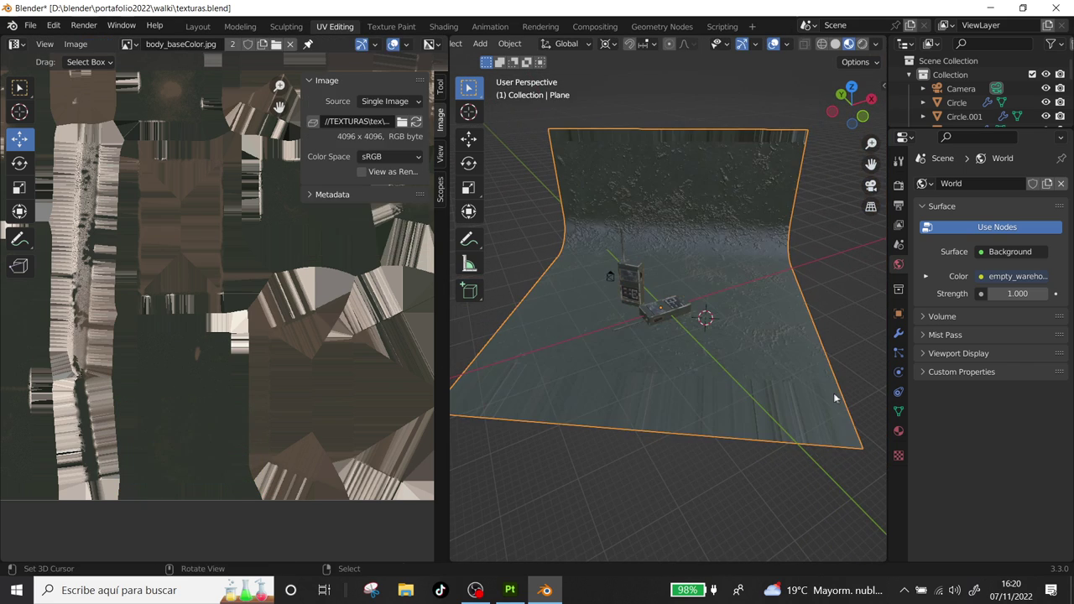
pyautogui.press('Tab')
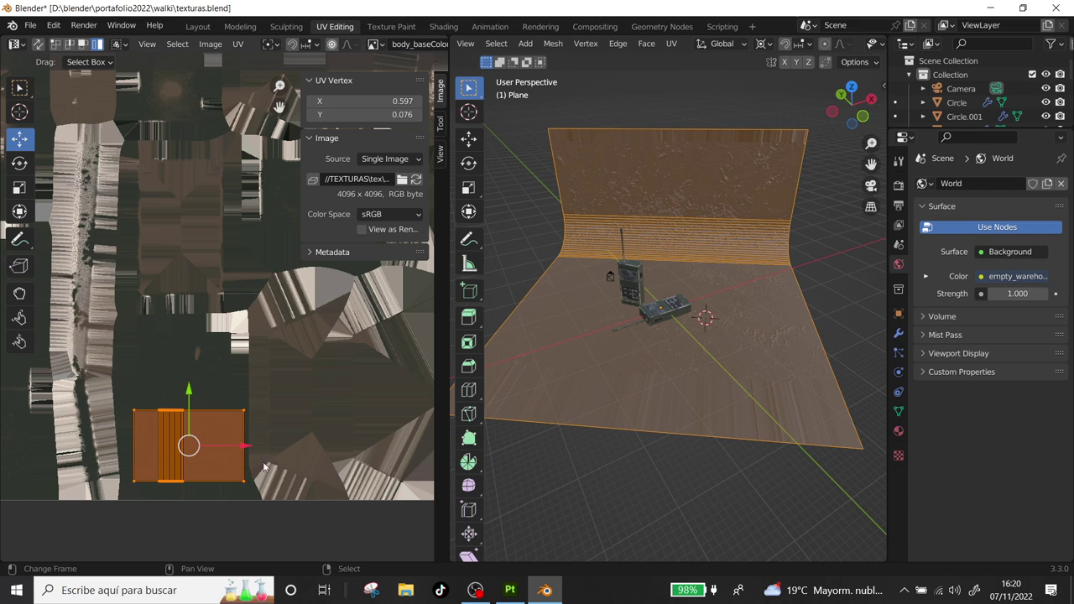
pyautogui.moveTo(248, 449); pyautogui.dragTo(244, 443)
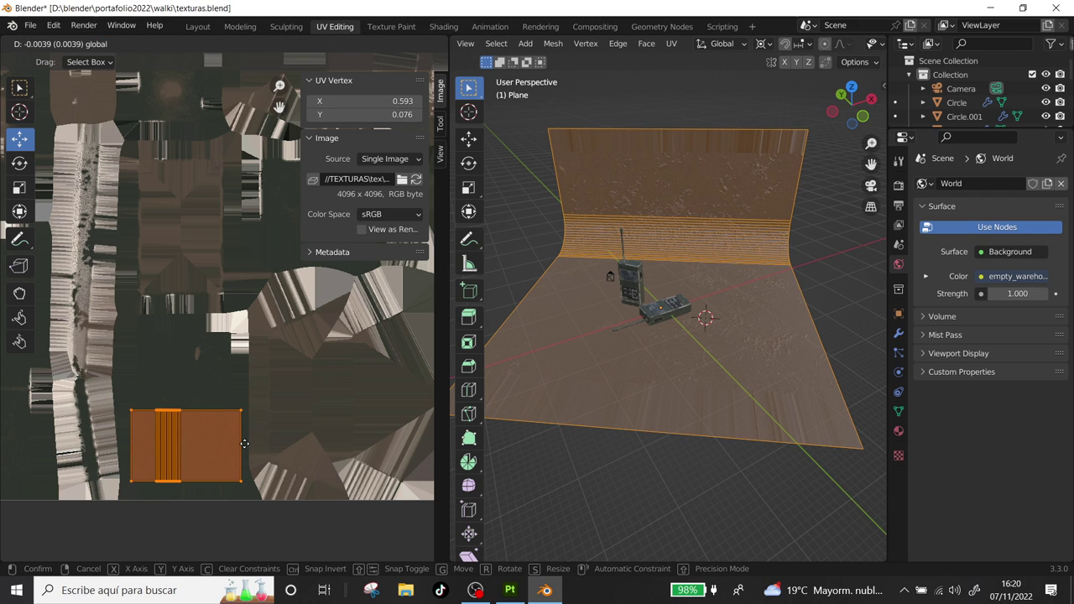
pyautogui.click(244, 443)
pyautogui.press('KP_0')
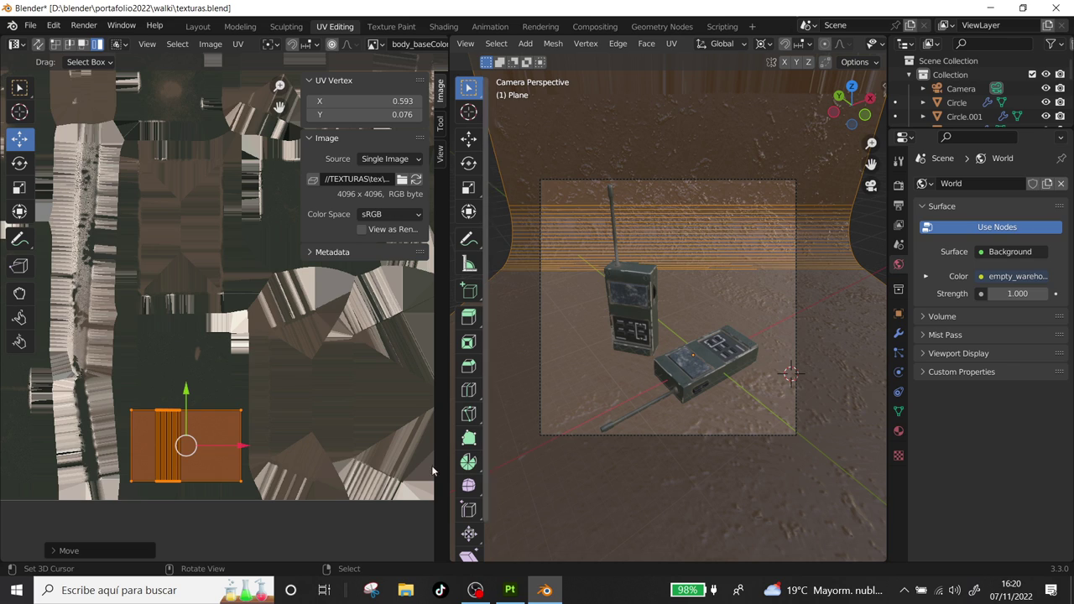
pyautogui.press('s')
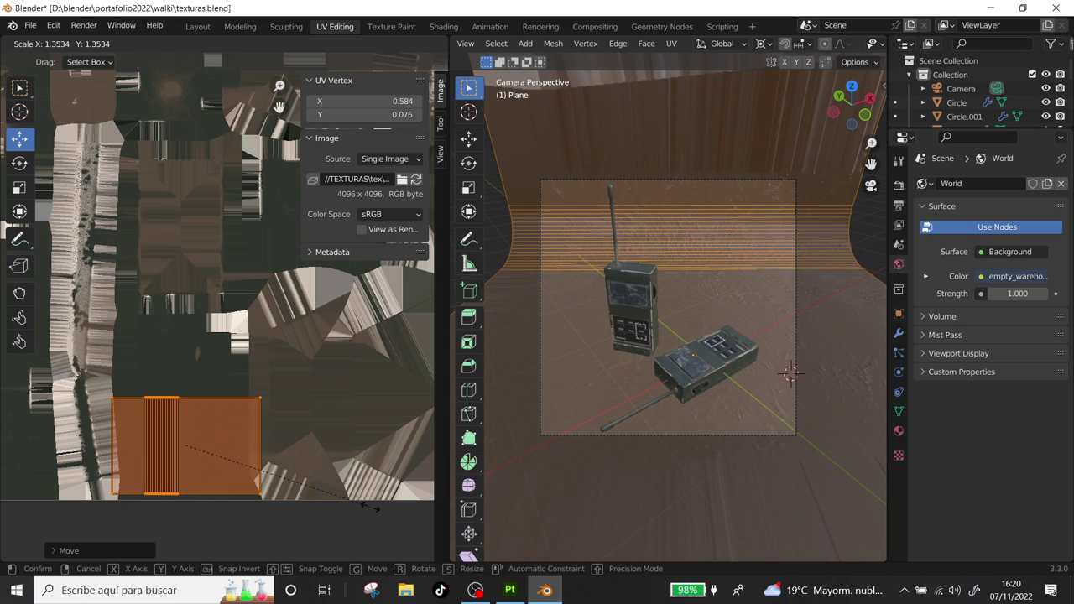
pyautogui.click(362, 507)
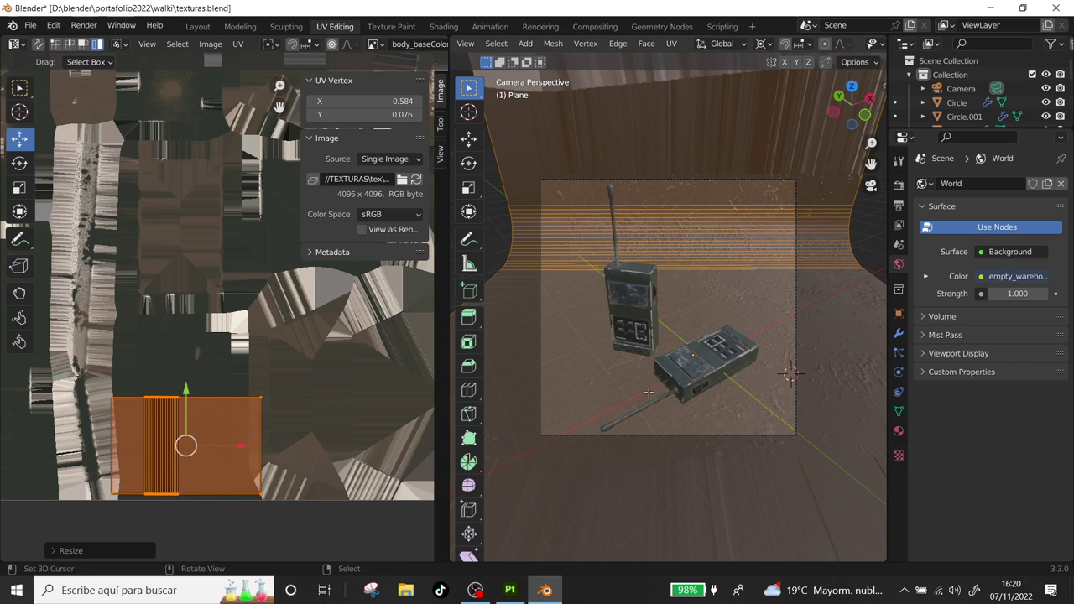
pyautogui.press('Tab')
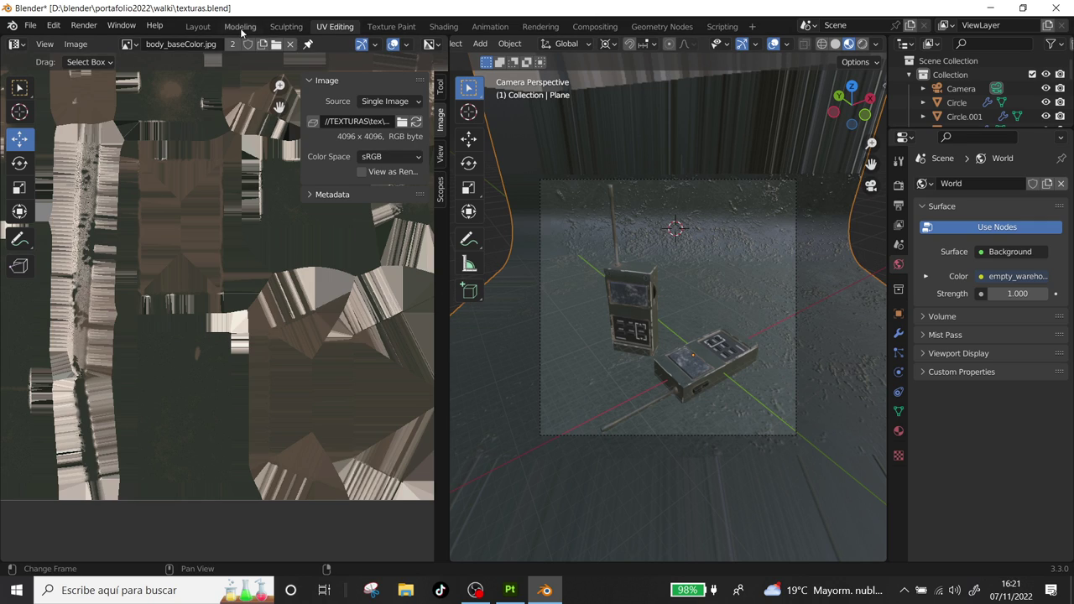
# Return to the Layout workspace, view the radios through the camera, then open Shading.
pyautogui.click(198, 26)
pyautogui.press('KP_0')
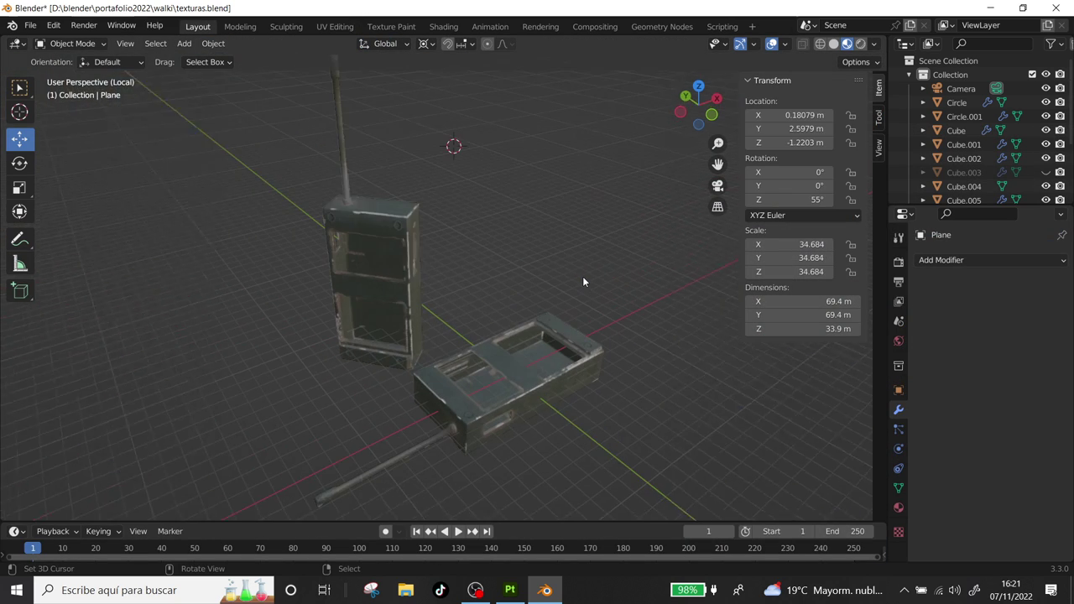
pyautogui.press('KP_Divide')
pyautogui.scroll(2, 457, 327)
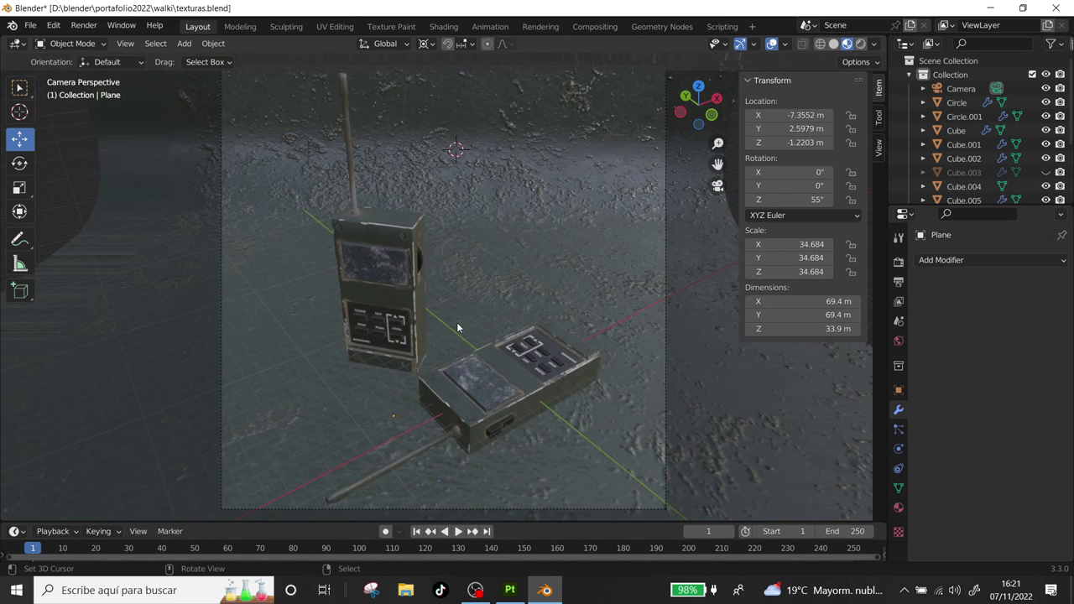
pyautogui.scroll(-3, 456, 326)
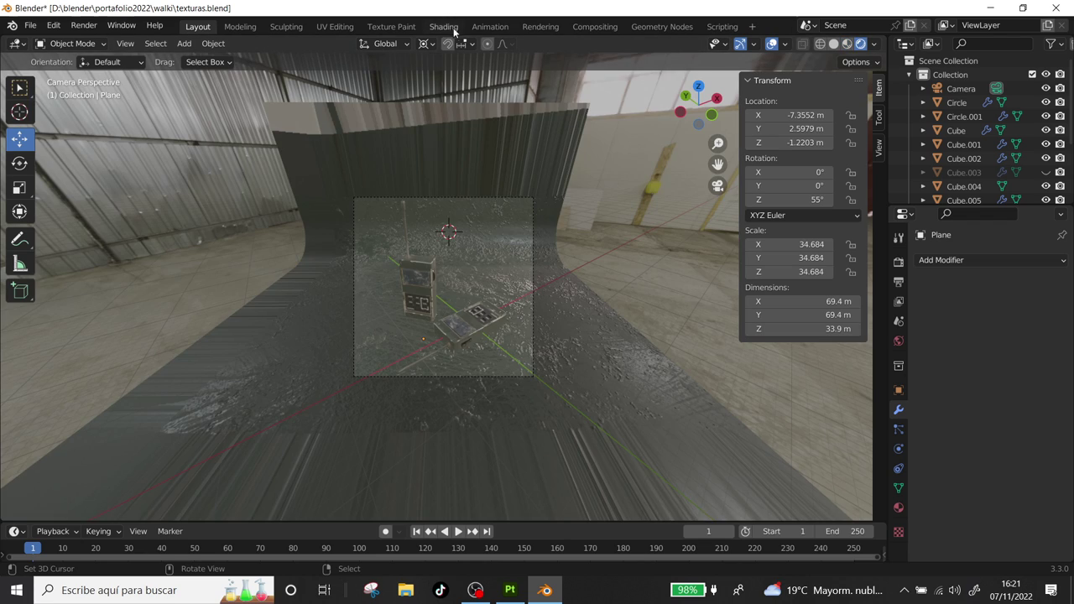
pyautogui.click(443, 26)
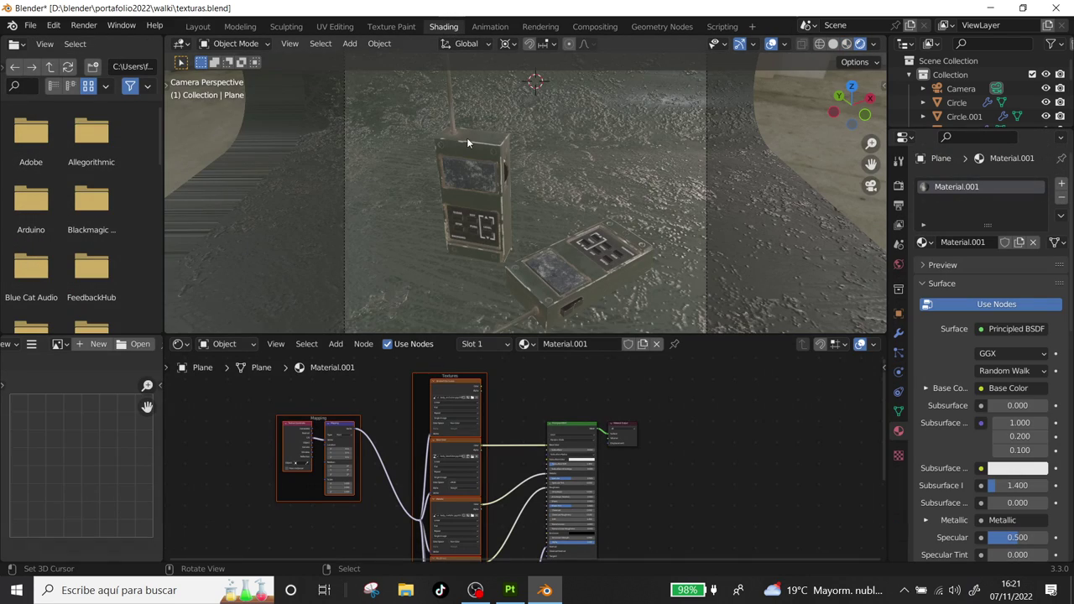
# Show the World nodes and lower the Background Strength to 0.500.
pyautogui.click(227, 344)
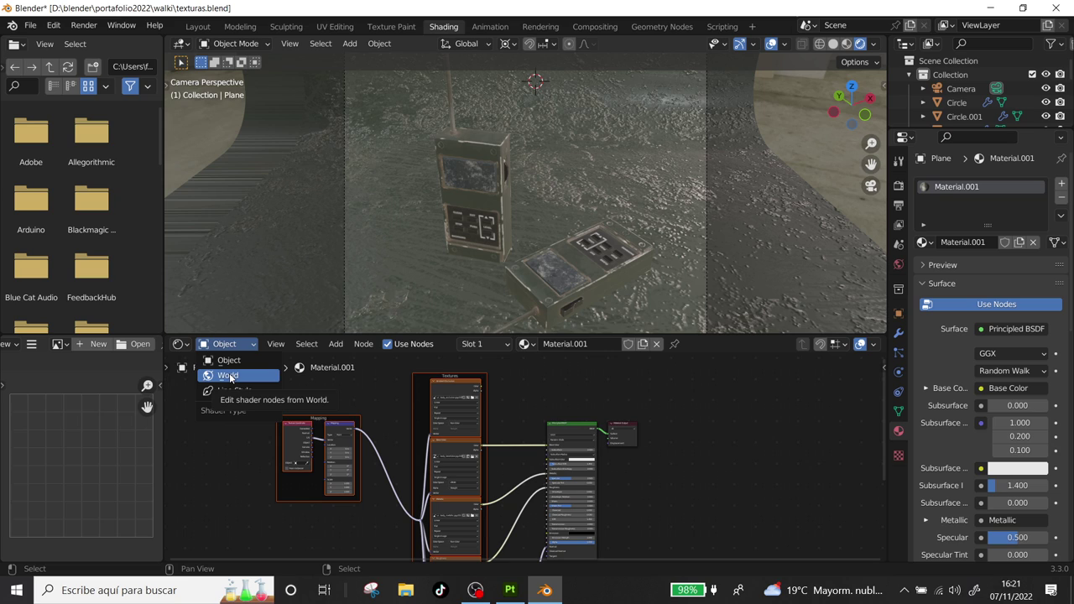
pyautogui.click(230, 378)
pyautogui.scroll(1, 567, 431)
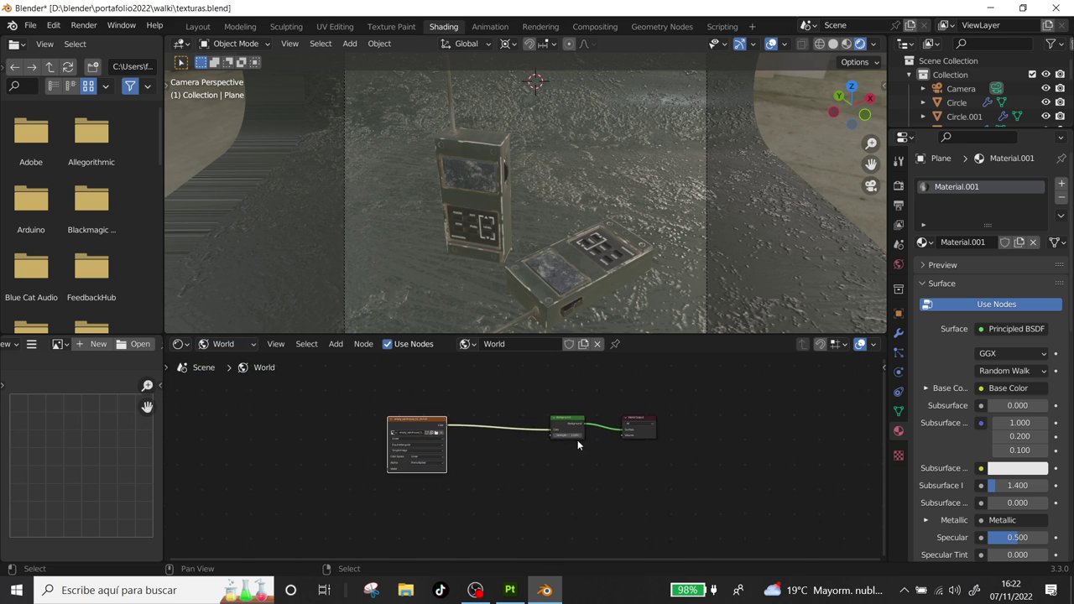
pyautogui.scroll(2, 567, 431)
pyautogui.scroll(3, 568, 429)
pyautogui.click(604, 396)
pyautogui.click(604, 396)
pyautogui.click(604, 396)
pyautogui.click(605, 396)
pyautogui.click(604, 396)
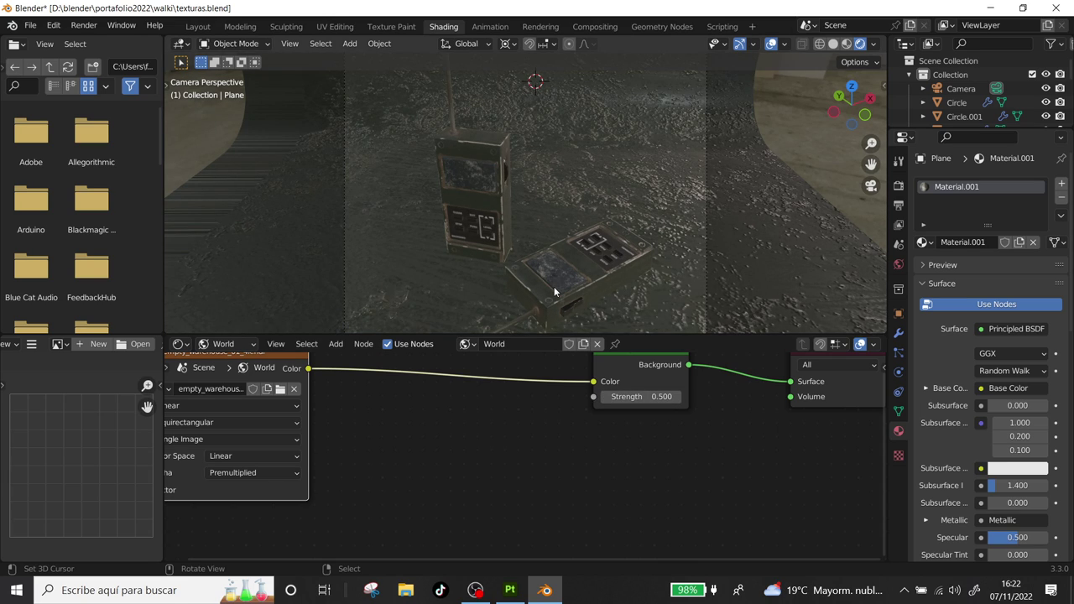
pyautogui.scroll(-3, 554, 291)
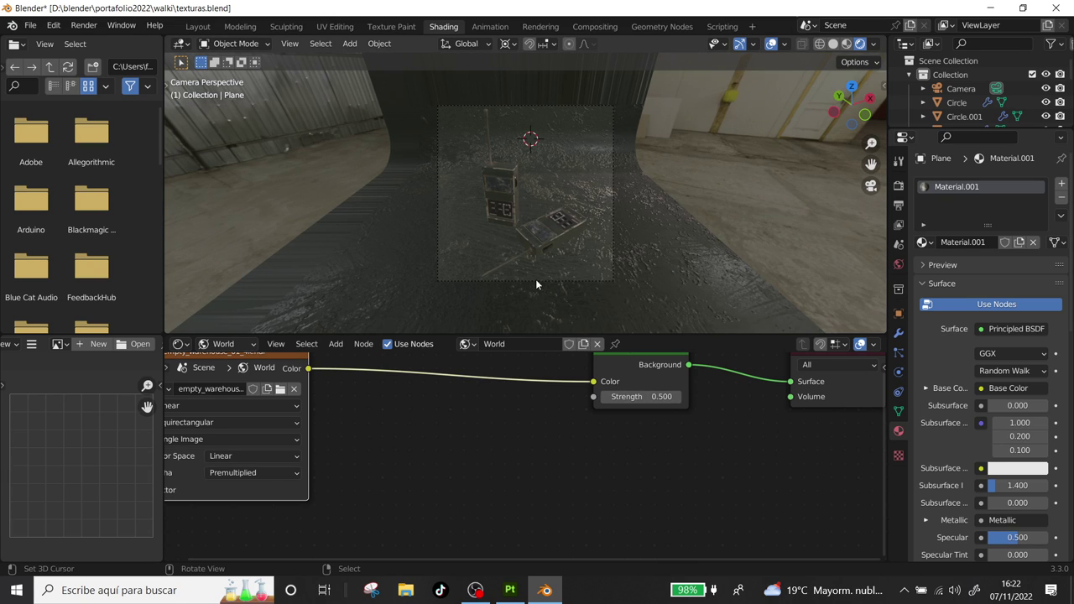
# Save texturas.blend from the File menu.
pyautogui.click(30, 25)
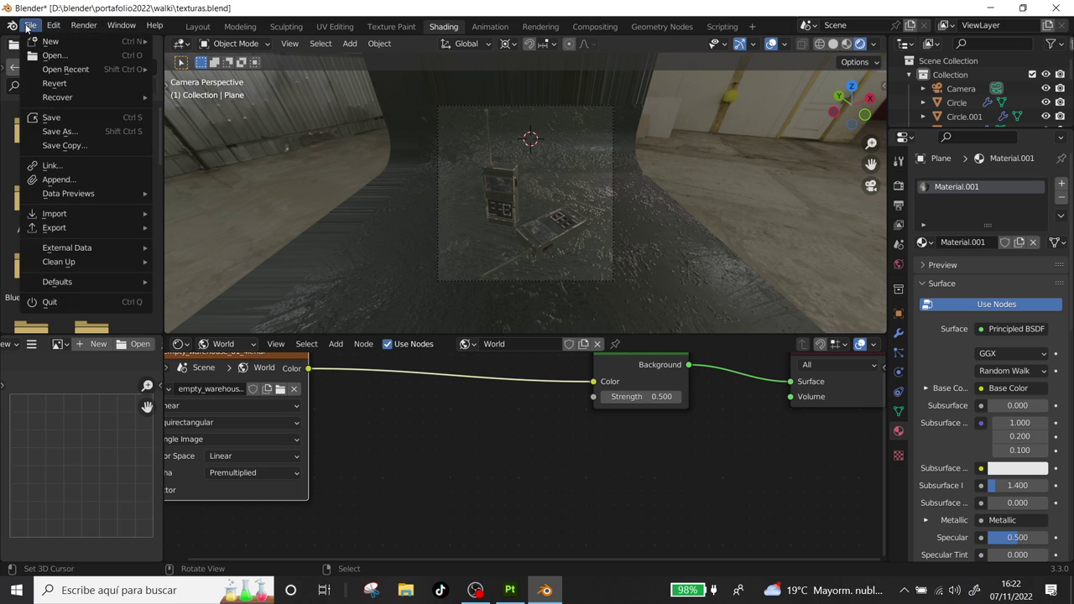
pyautogui.click(33, 118)
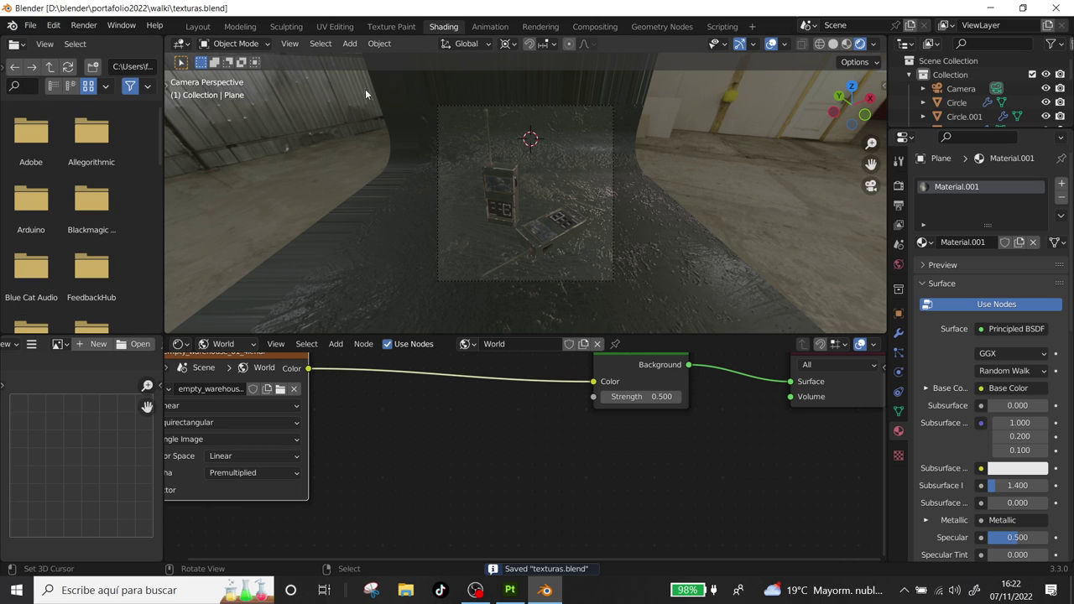
pyautogui.click(898, 186)
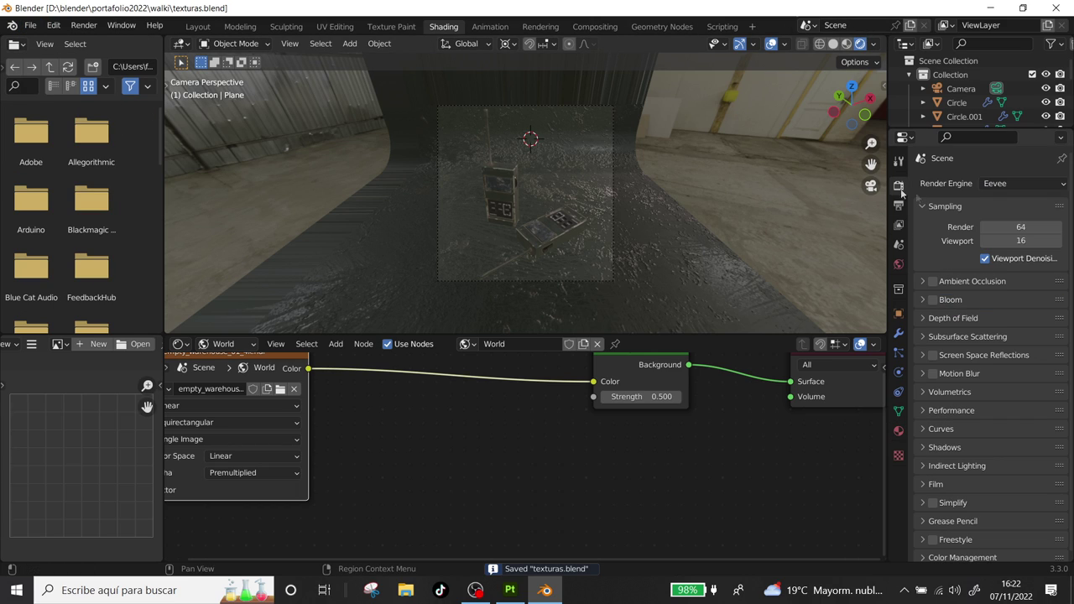
# Switch the render engine to Cycles, inspect the preview, then return to Material Preview shading.
pyautogui.click(1022, 183)
pyautogui.click(999, 230)
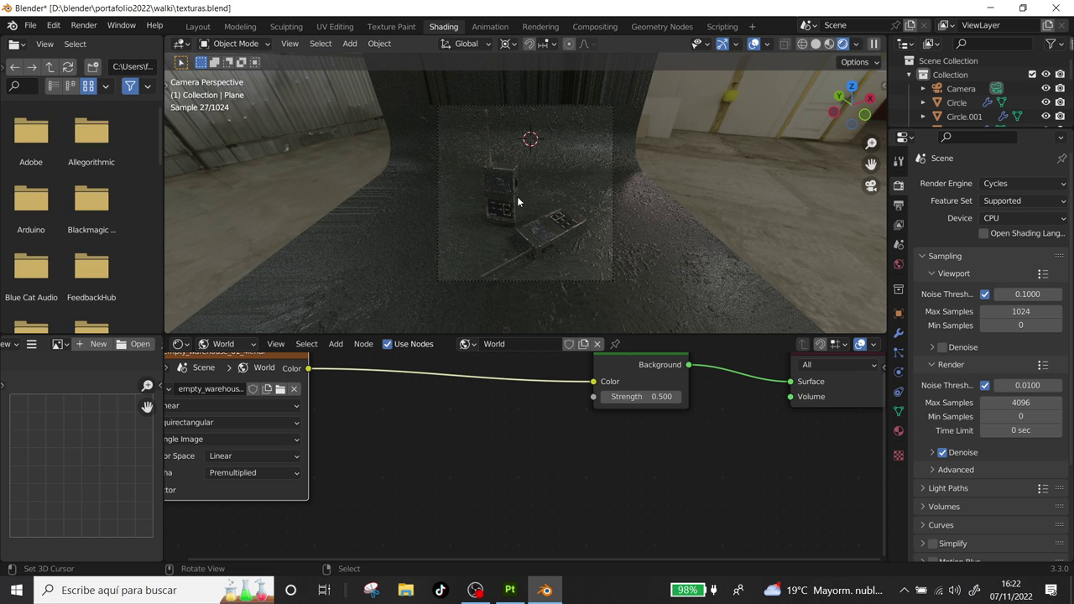
pyautogui.scroll(2, 563, 303)
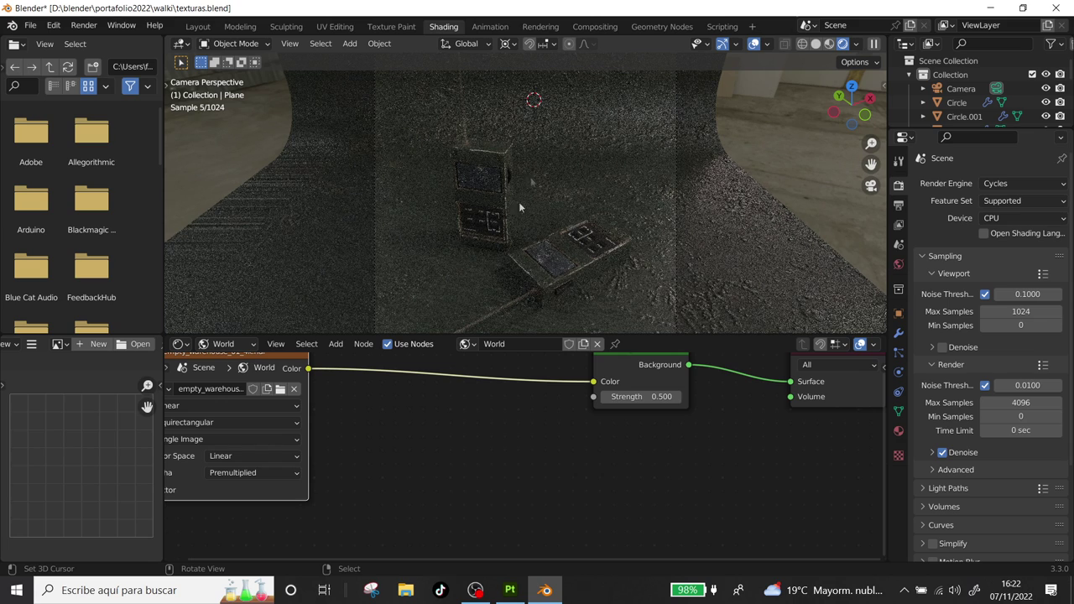
pyautogui.scroll(-2, 514, 210)
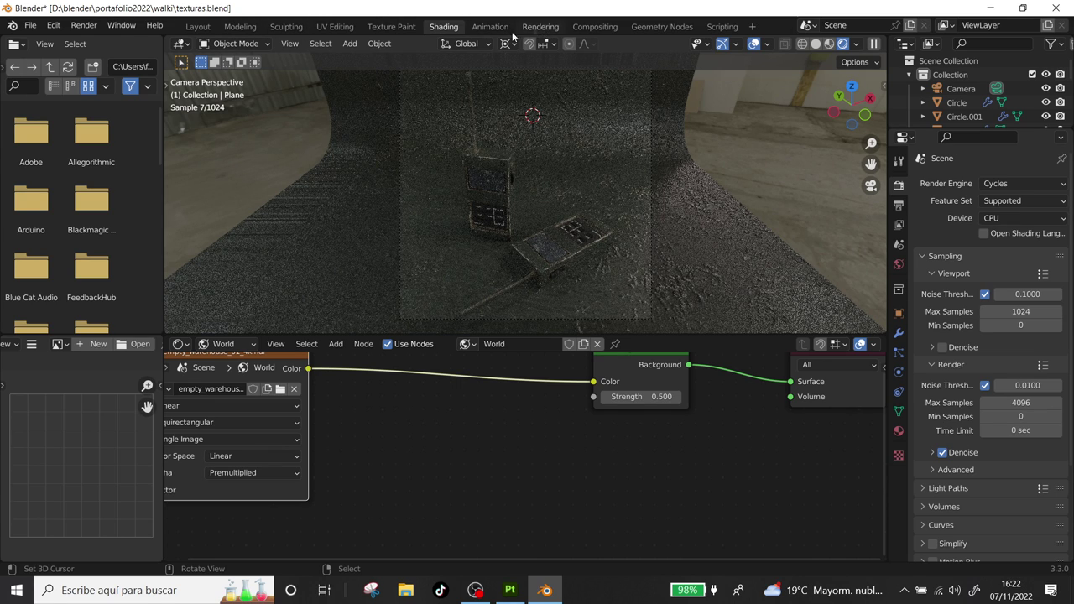
pyautogui.scroll(5, 494, 192)
pyautogui.scroll(-3, 494, 193)
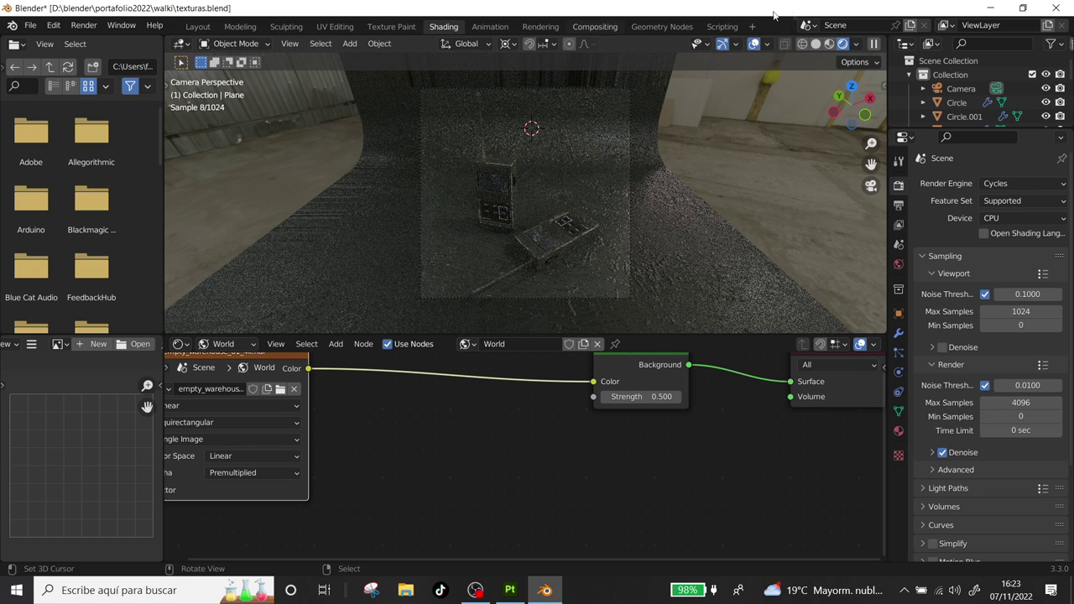
pyautogui.click(829, 43)
pyautogui.scroll(-2, 531, 182)
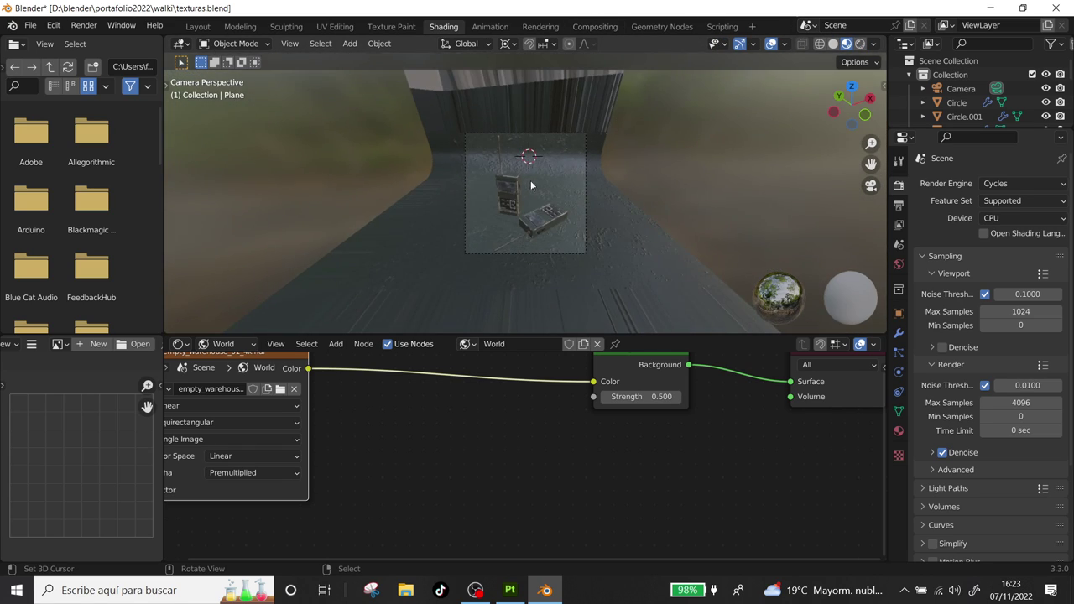
# From the top view, add a spot light to the scene.
pyautogui.moveTo(531, 182); pyautogui.dragTo(479, 173, button='middle')
pyautogui.scroll(-3, 479, 173)
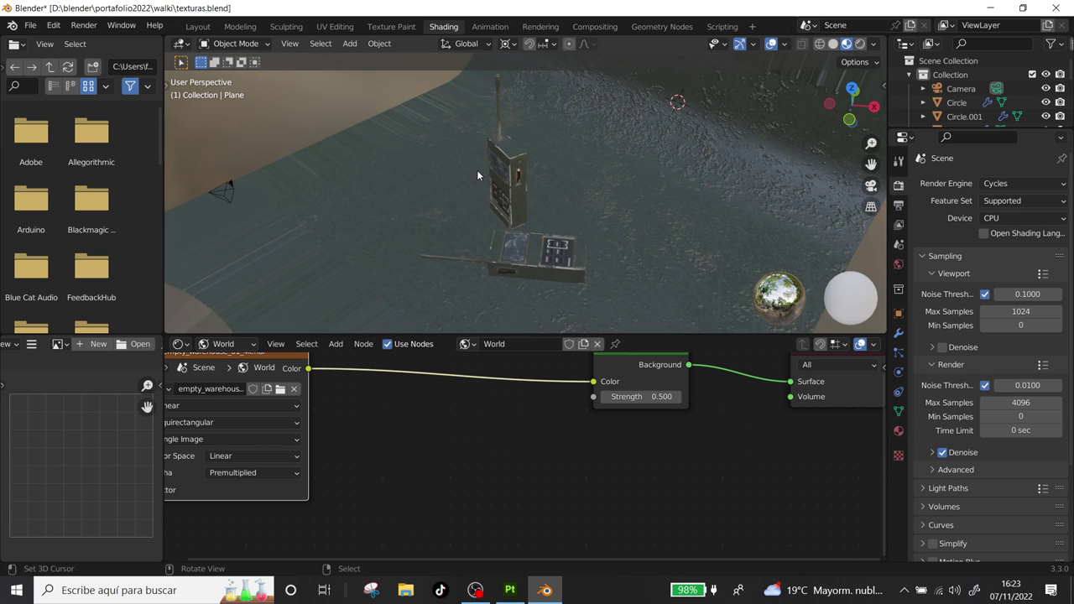
pyautogui.press('KP_7')
pyautogui.scroll(-5, 477, 175)
pyautogui.hotkey('shift', 'a')
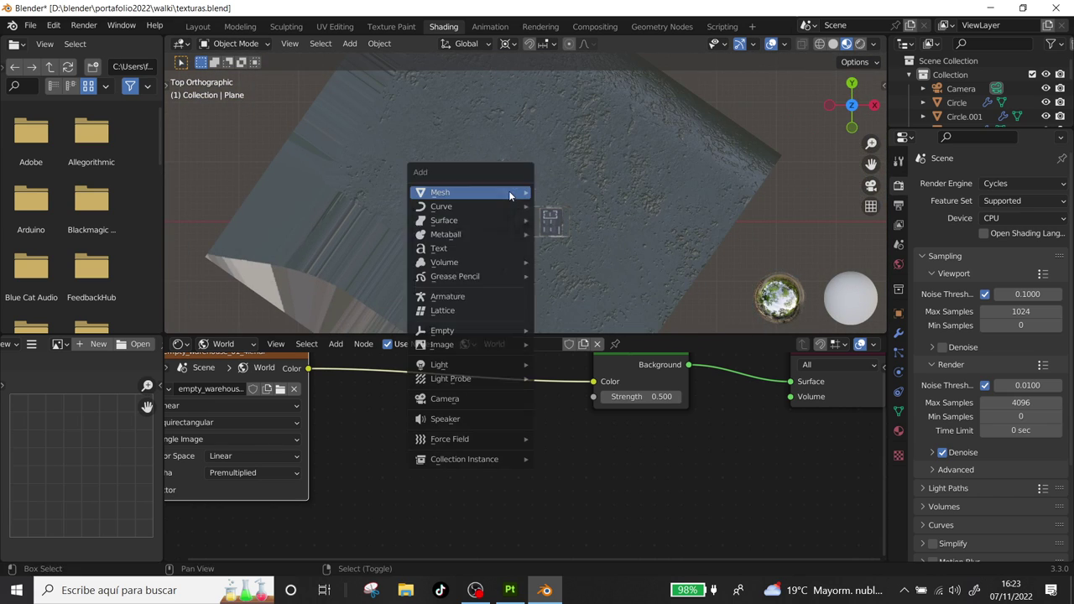
pyautogui.moveTo(439, 364)
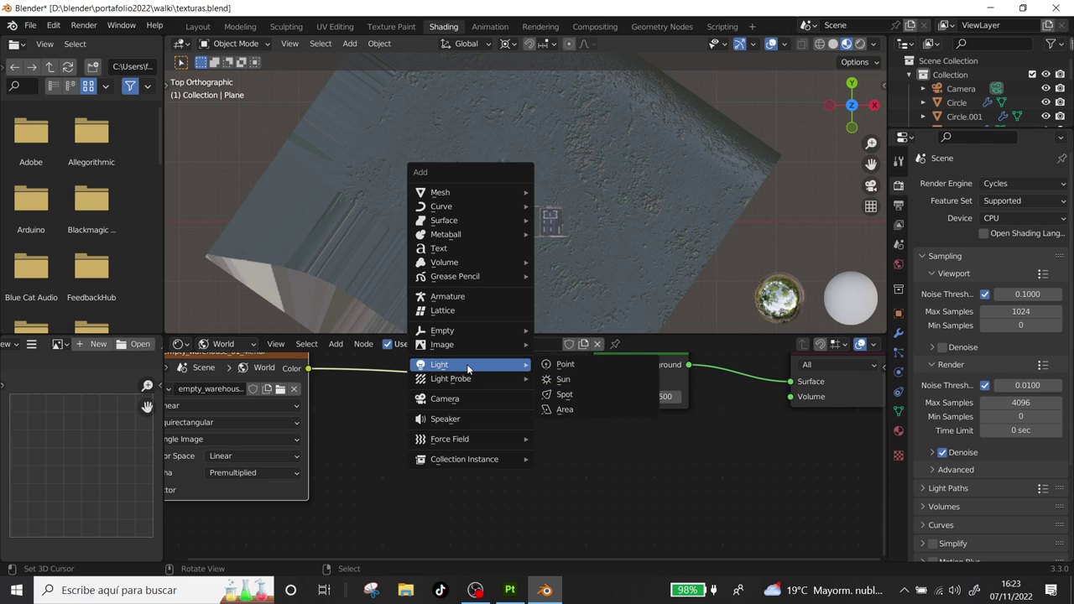
pyautogui.click(564, 394)
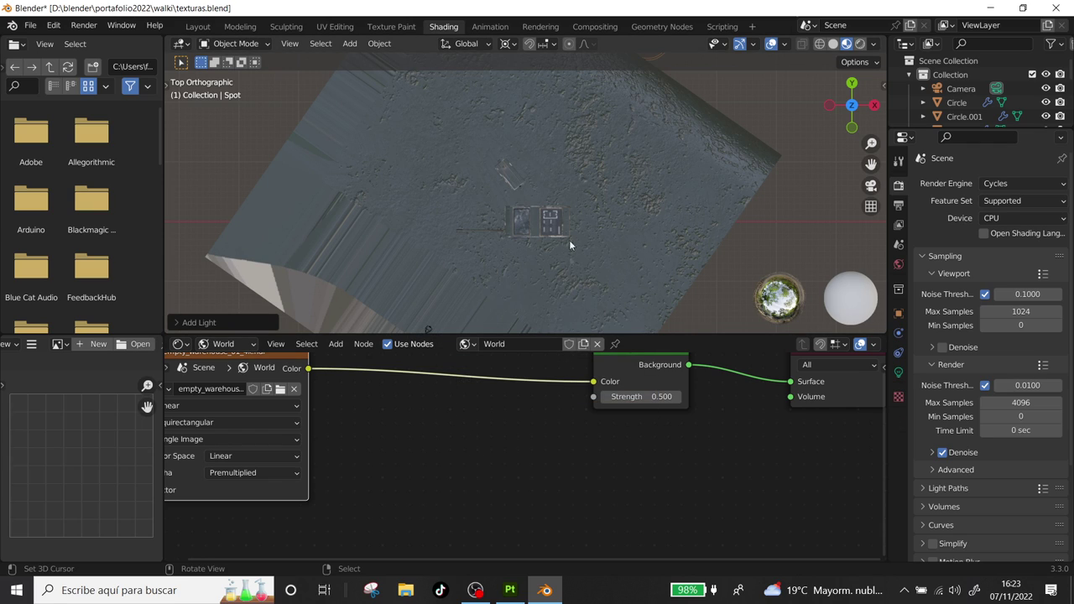
# Move the spot light over the two radios in top view.
pyautogui.scroll(-2, 570, 251)
pyautogui.scroll(-2, 566, 225)
pyautogui.press('g')
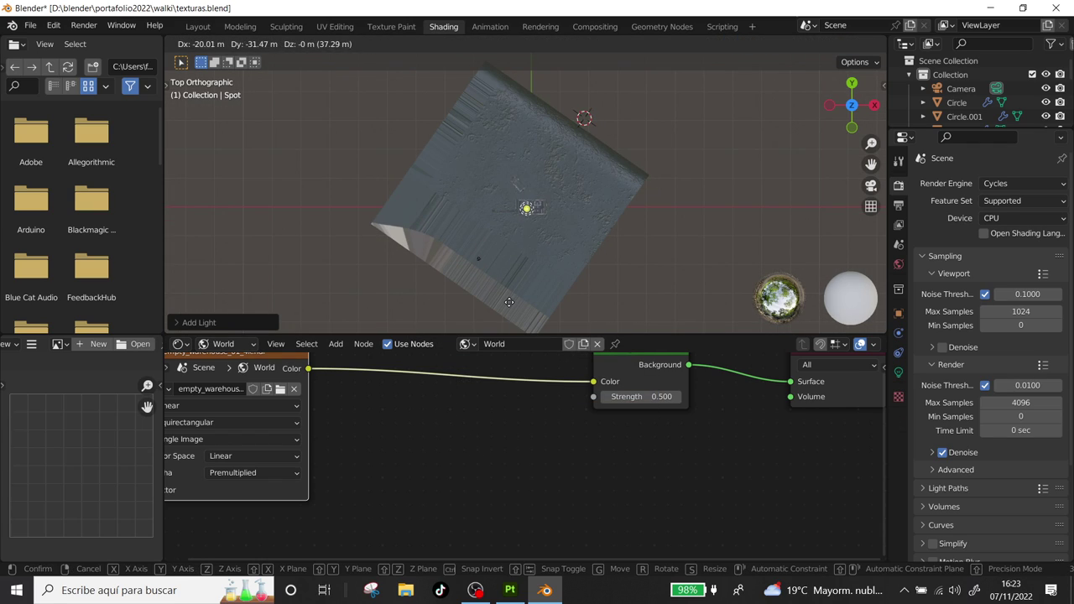
pyautogui.click(511, 300)
pyautogui.press('g')
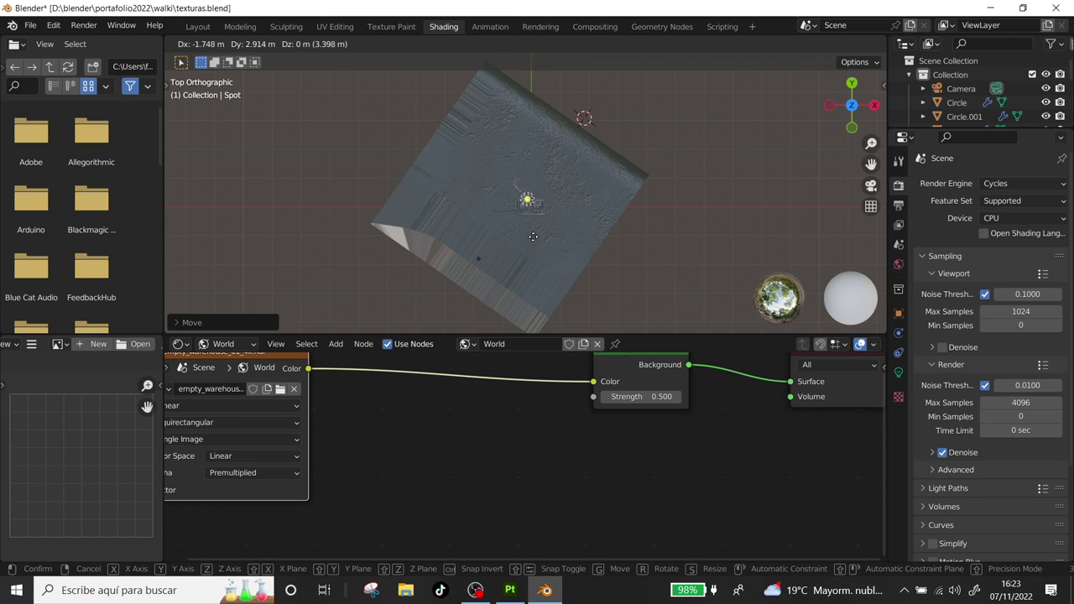
pyautogui.click(532, 236)
# Raise the spot light above the walkie-talkies and preview the camera view rendered.
pyautogui.moveTo(533, 236)
pyautogui.mouseDown(button='middle')
pyautogui.moveTo(567, 167)
pyautogui.moveTo(548, 79)
pyautogui.mouseUp(button='middle')
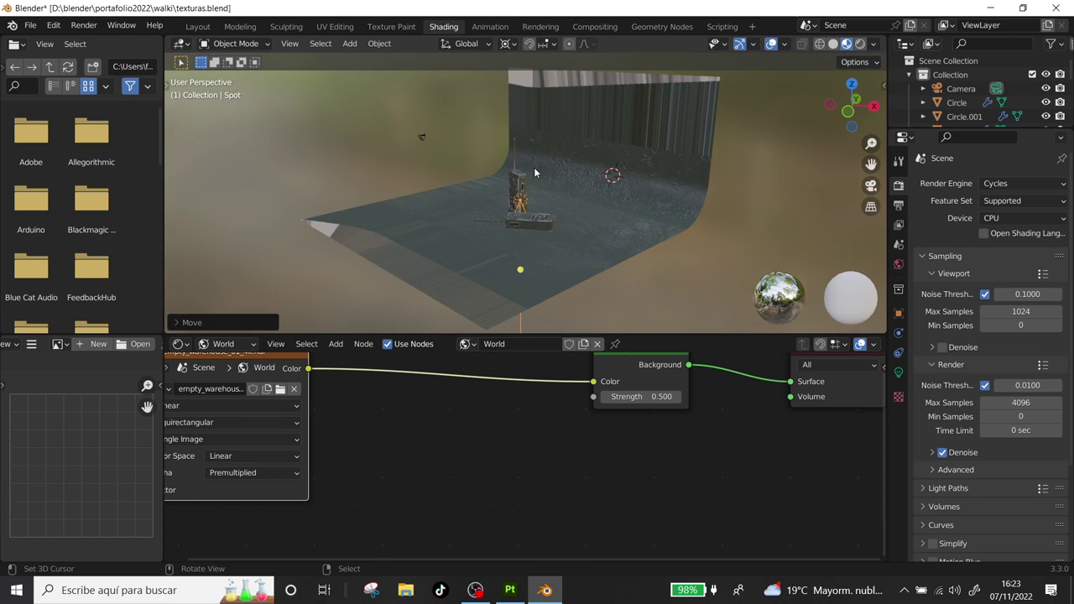
pyautogui.press('g')
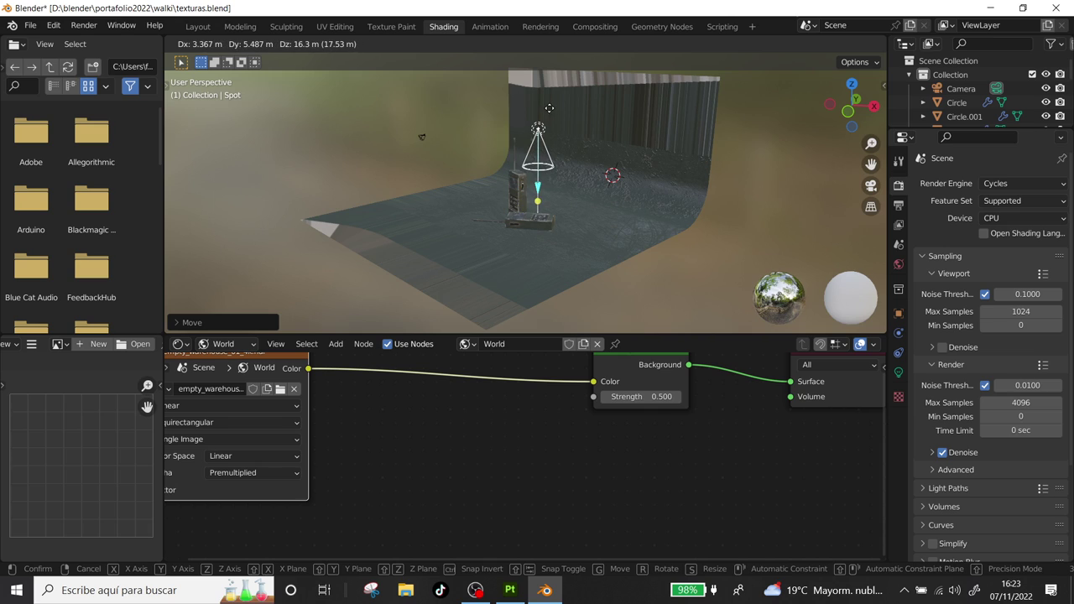
pyautogui.click(549, 107)
pyautogui.moveTo(549, 107)
pyautogui.mouseDown(button='middle')
pyautogui.moveTo(588, 203)
pyautogui.moveTo(696, 216)
pyautogui.moveTo(565, 214)
pyautogui.mouseUp(button='middle')
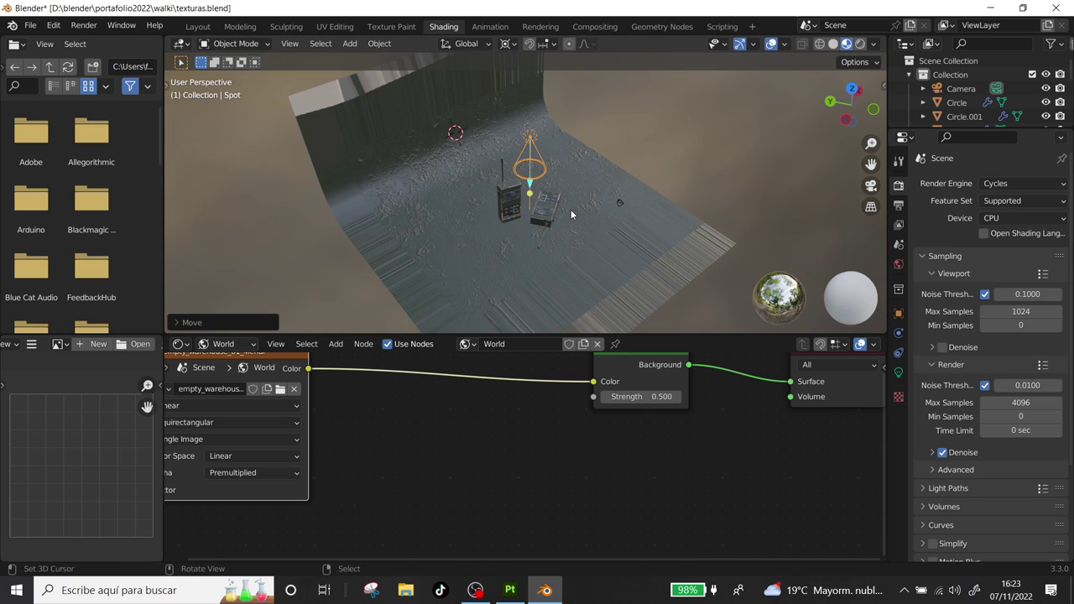
pyautogui.press('KP_0')
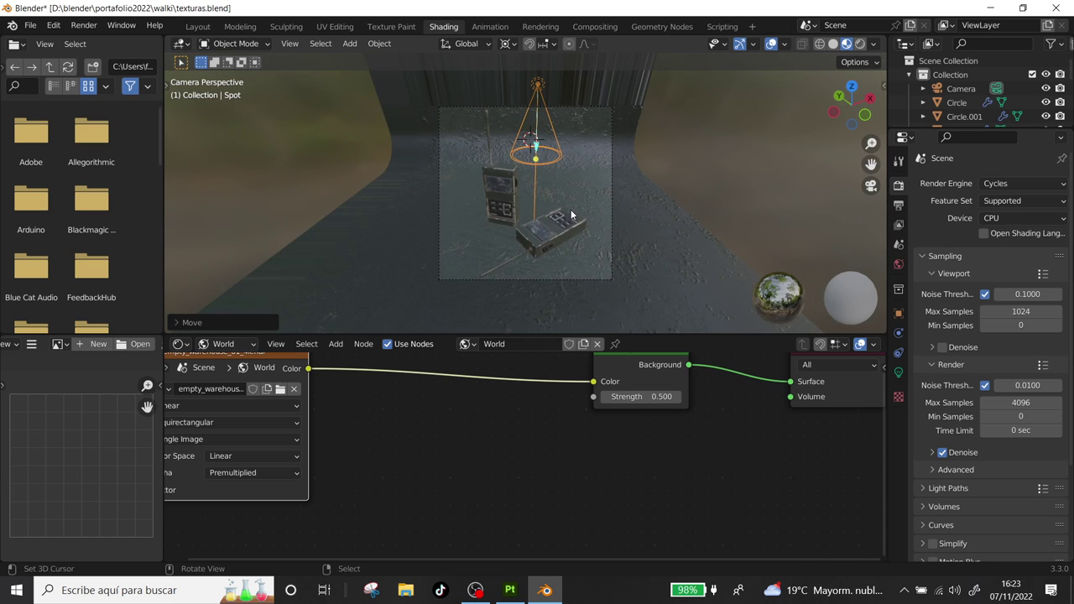
pyautogui.click(860, 44)
# Make the spot light orange at 10000 W and turn the world strength down to 0.
pyautogui.click(898, 373)
pyautogui.click(1011, 263)
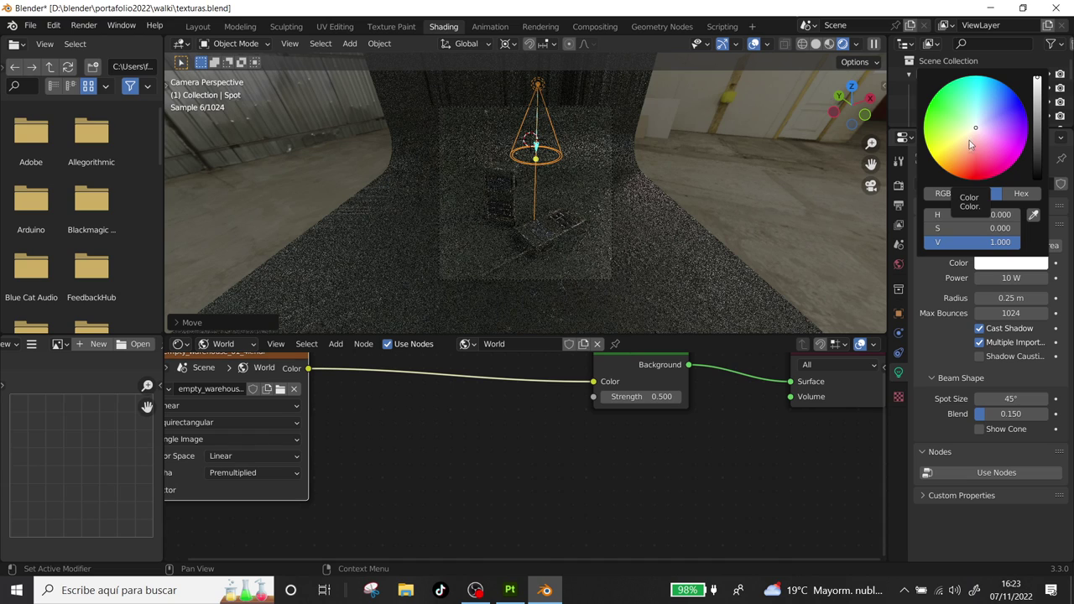
pyautogui.click(961, 166)
pyautogui.moveTo(1011, 278); pyautogui.dragTo(1045, 277)
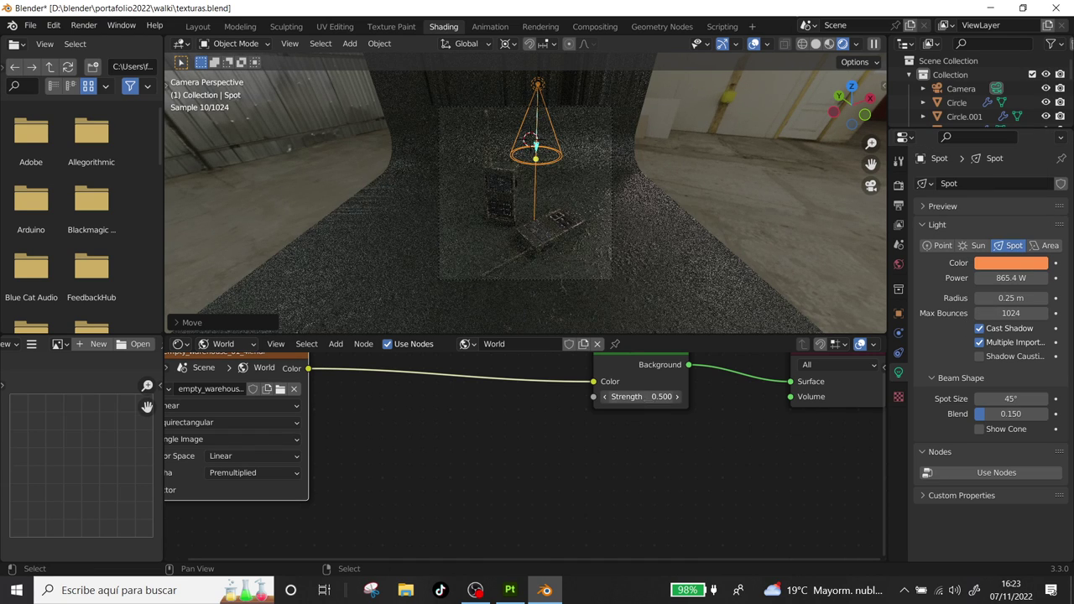
pyautogui.moveTo(639, 396); pyautogui.dragTo(617, 396)
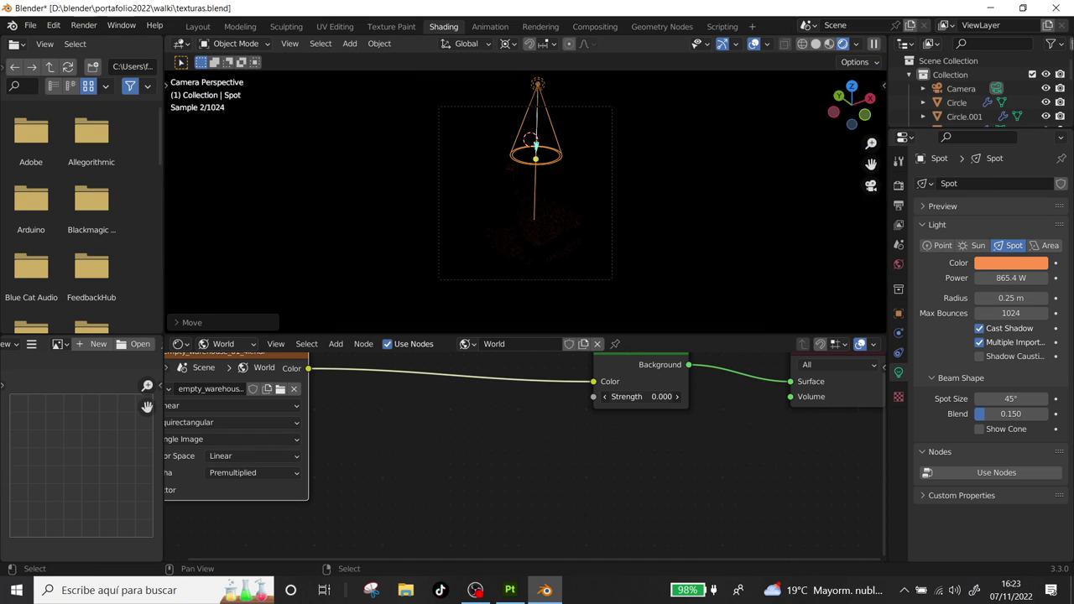
pyautogui.click(999, 278)
pyautogui.write('1')
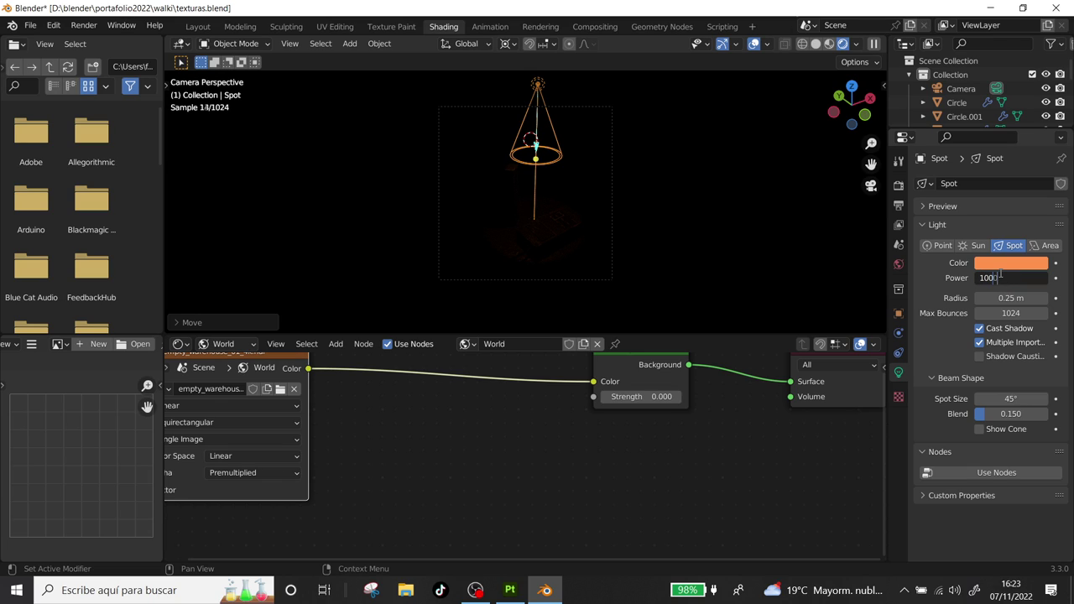
pyautogui.write('00')
pyautogui.press('Return')
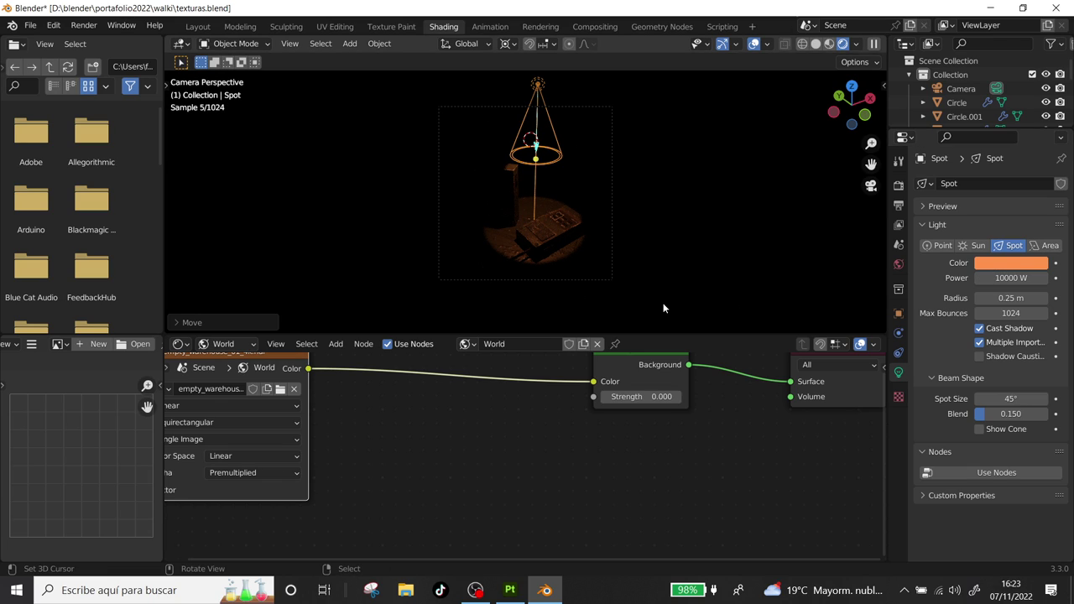
# Widen the spot cone to 102° and raise its blend to 0.717.
pyautogui.moveTo(999, 401); pyautogui.dragTo(1040, 400)
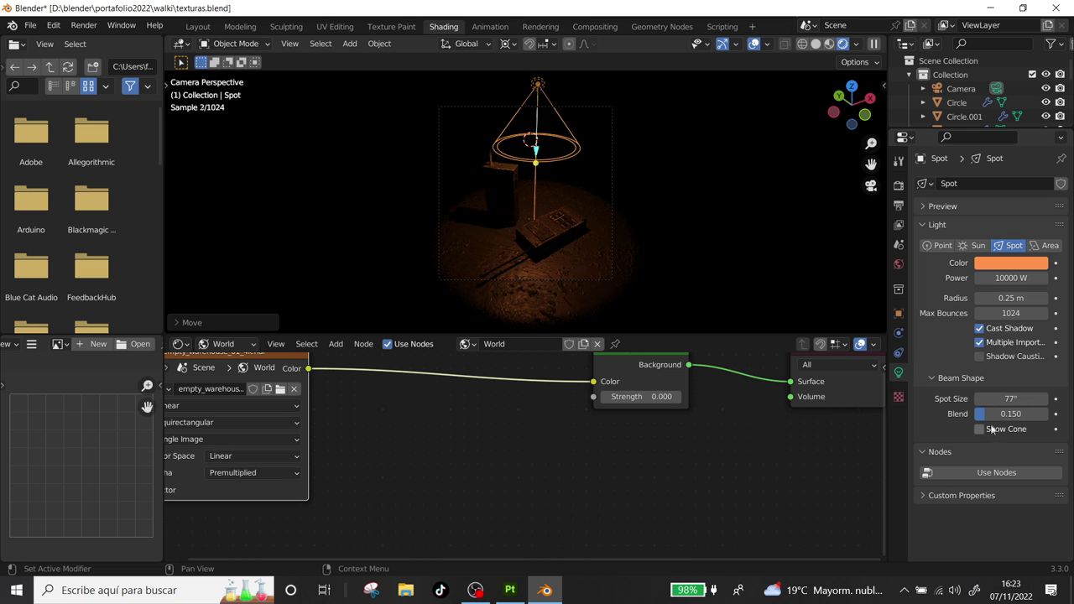
pyautogui.moveTo(994, 414); pyautogui.dragTo(1040, 414)
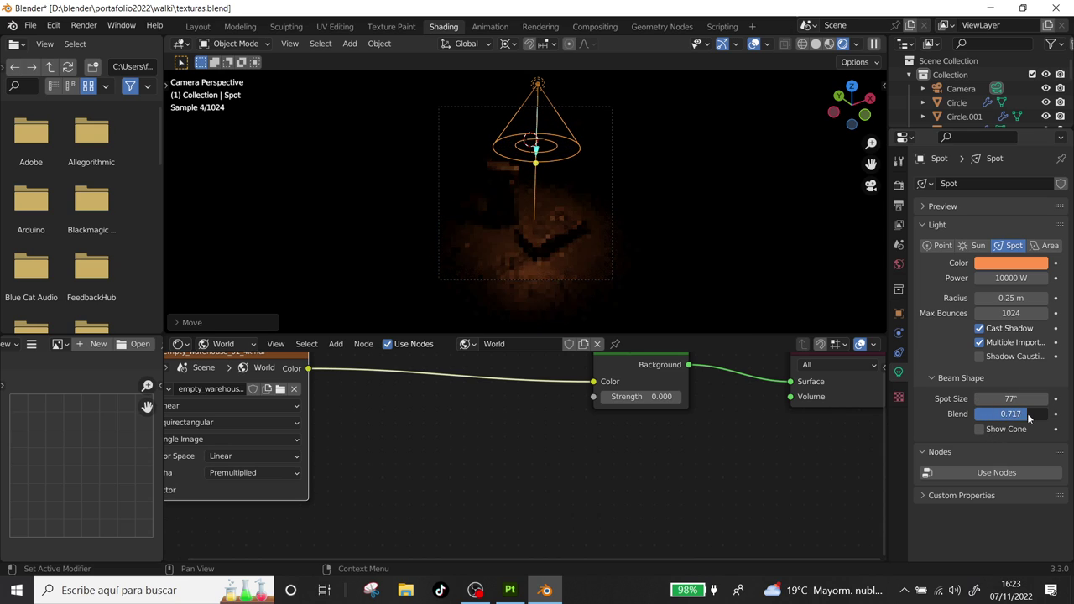
pyautogui.moveTo(1011, 398); pyautogui.dragTo(1041, 399)
# Change the spot light colour to a paler, less saturated peach orange.
pyautogui.click(1011, 263)
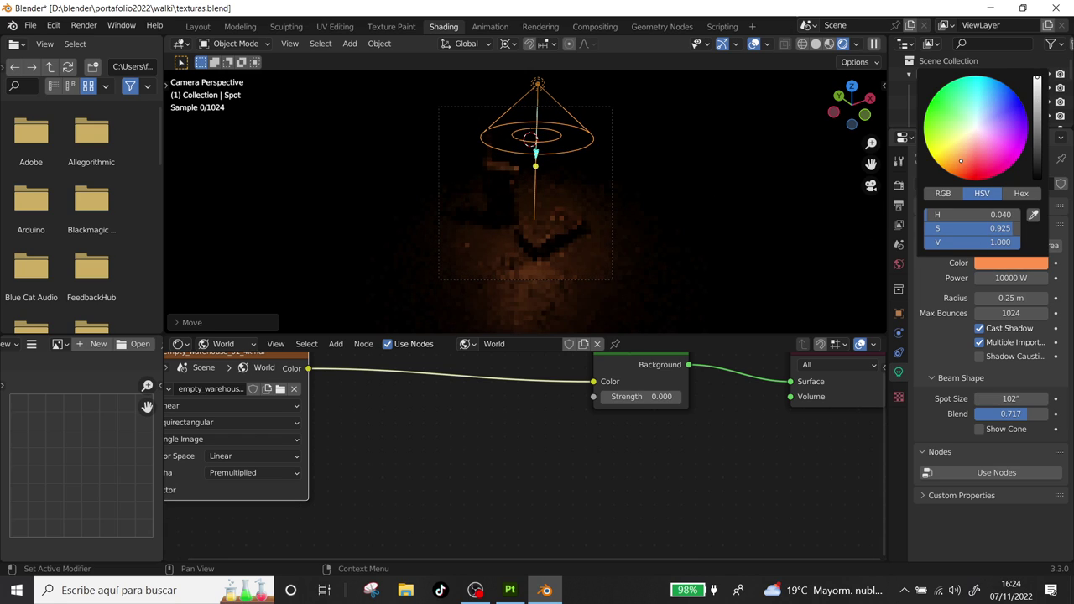
pyautogui.click(1003, 263)
pyautogui.click(962, 147)
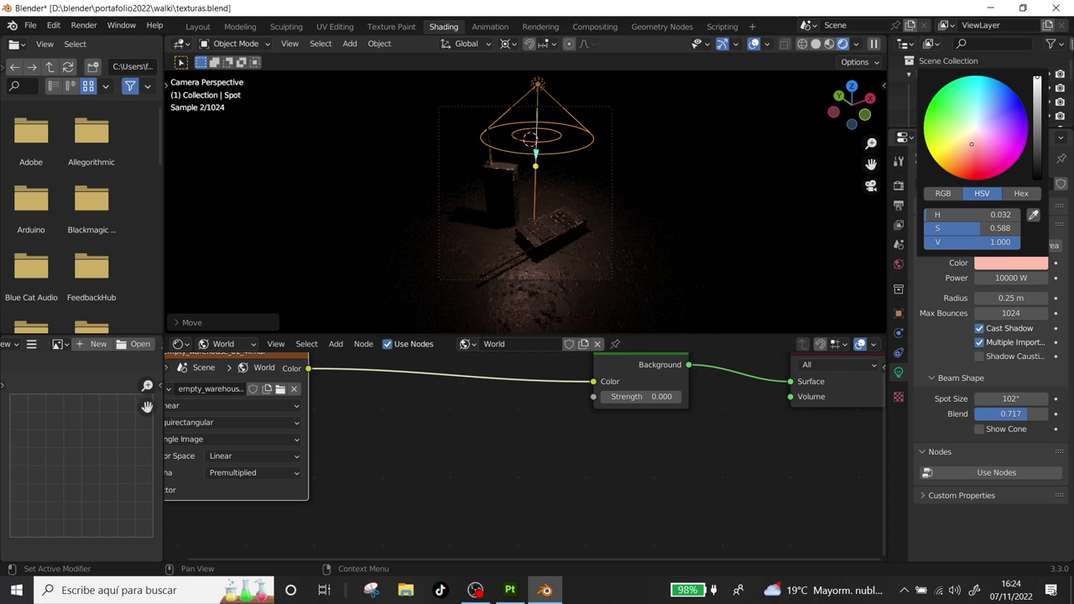
pyautogui.click(967, 142)
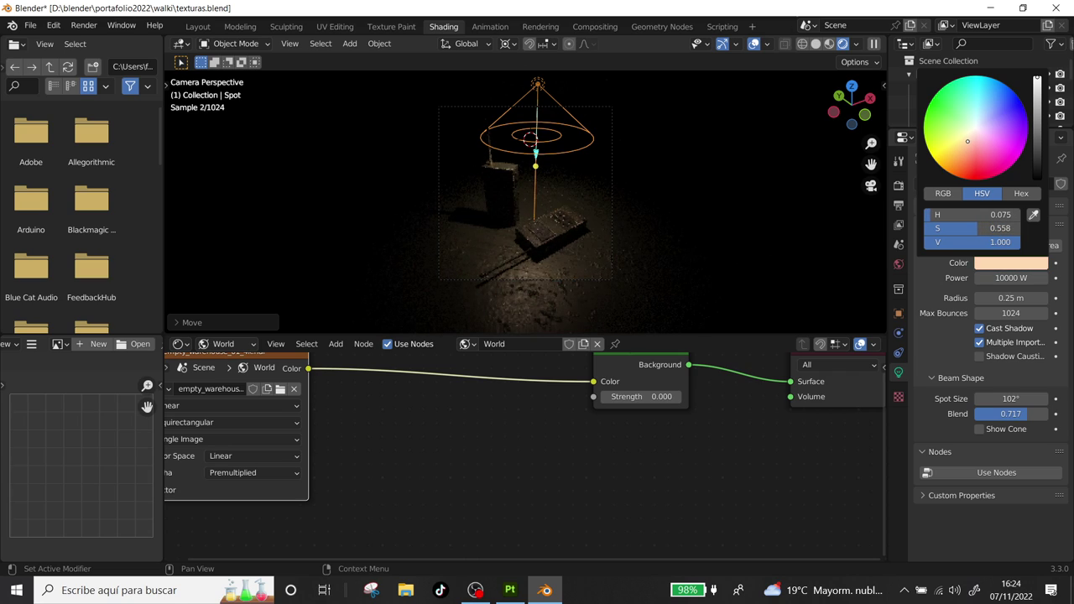
# Try world Strength values of 0.2, 0.1, 0 and 0.5, then settle on 0.005.
pyautogui.click(676, 397)
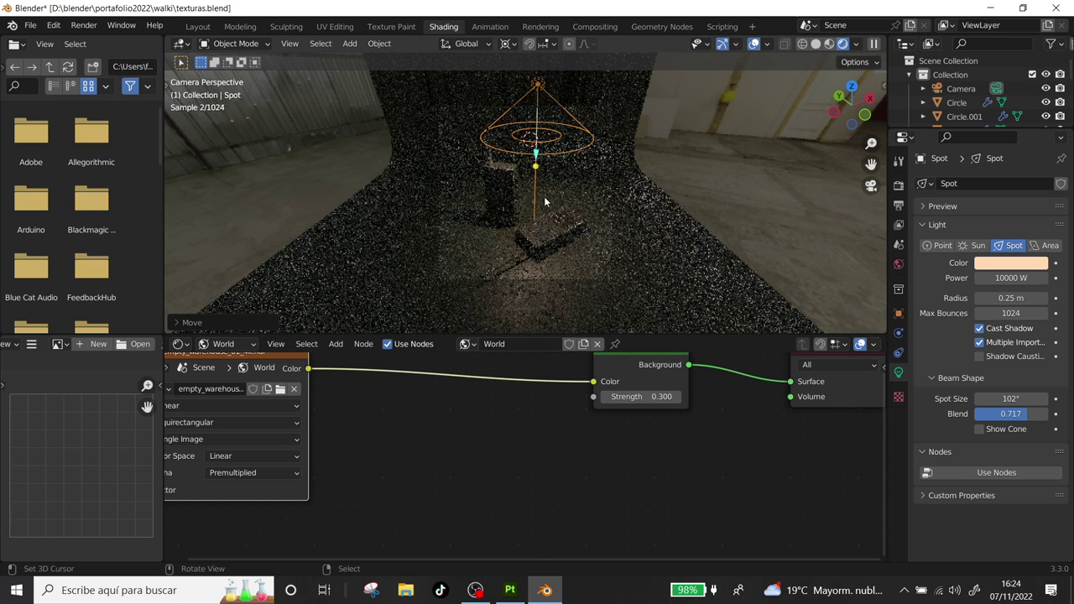
pyautogui.click(606, 396)
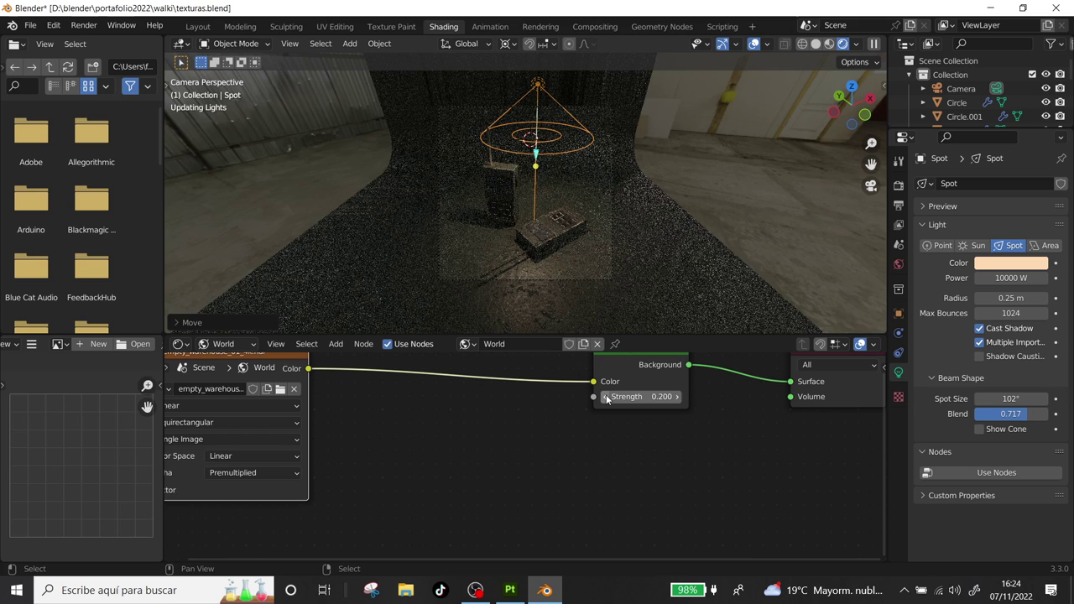
pyautogui.click(606, 397)
pyautogui.click(606, 397)
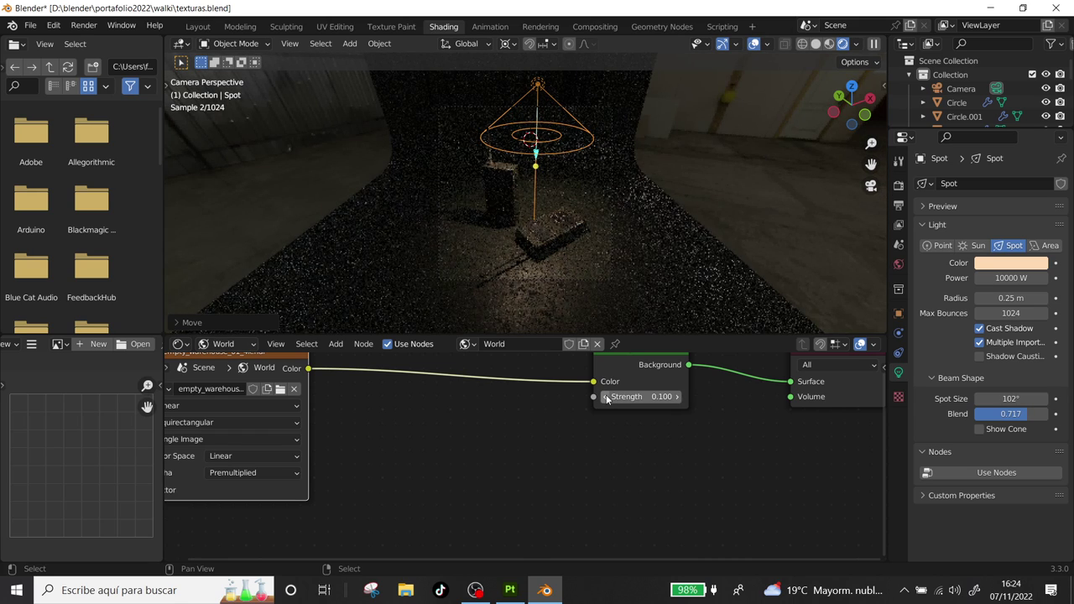
pyautogui.click(639, 394)
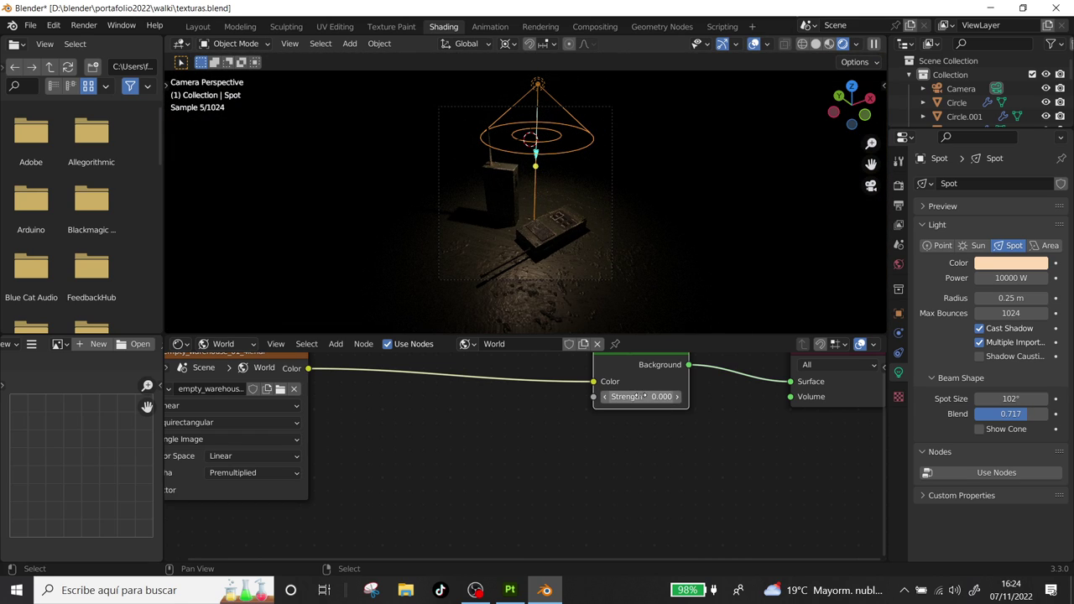
pyautogui.press('Return')
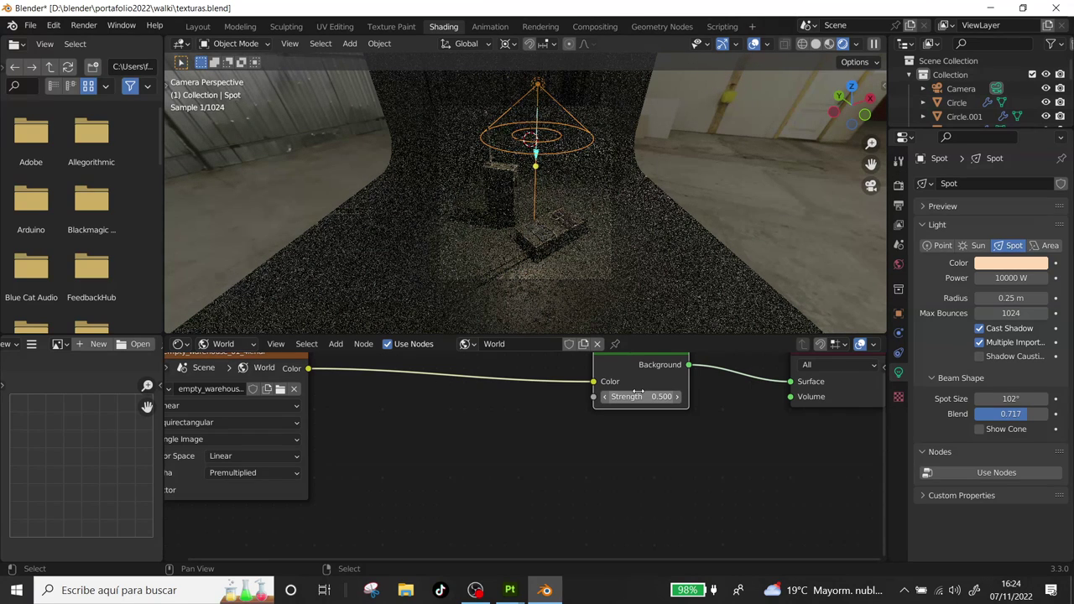
pyautogui.click(639, 394)
pyautogui.write('0.005')
pyautogui.press('Return')
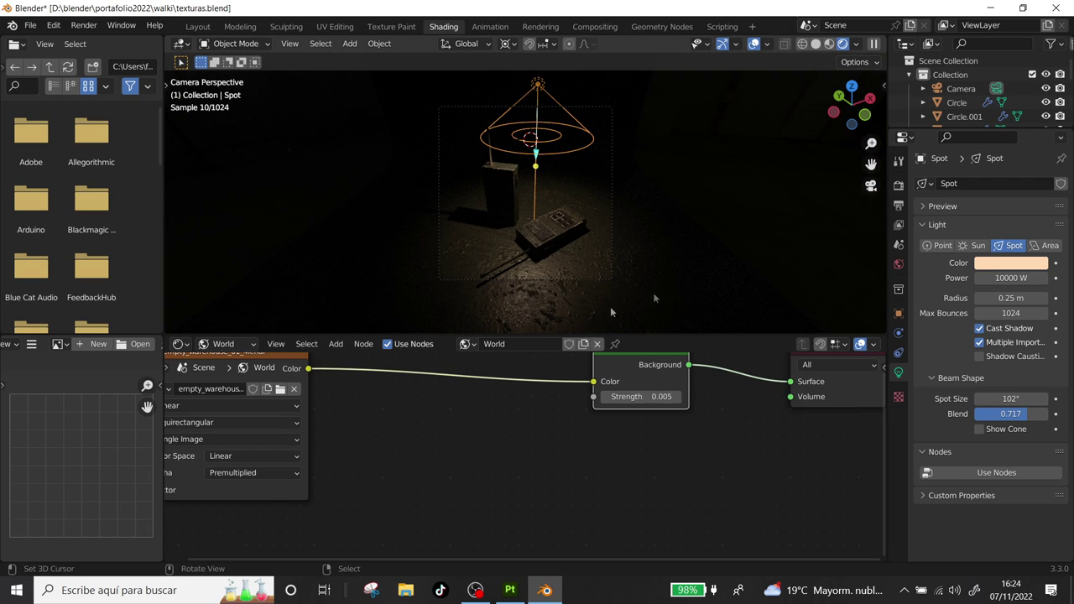
# Return to the Layout workspace.
pyautogui.press('g')
pyautogui.click(512, 229)
pyautogui.click(198, 26)
# Go back to solid shading, leave the camera view and add a new plane.
pyautogui.click(843, 44)
pyautogui.click(817, 44)
pyautogui.press('KP_0')
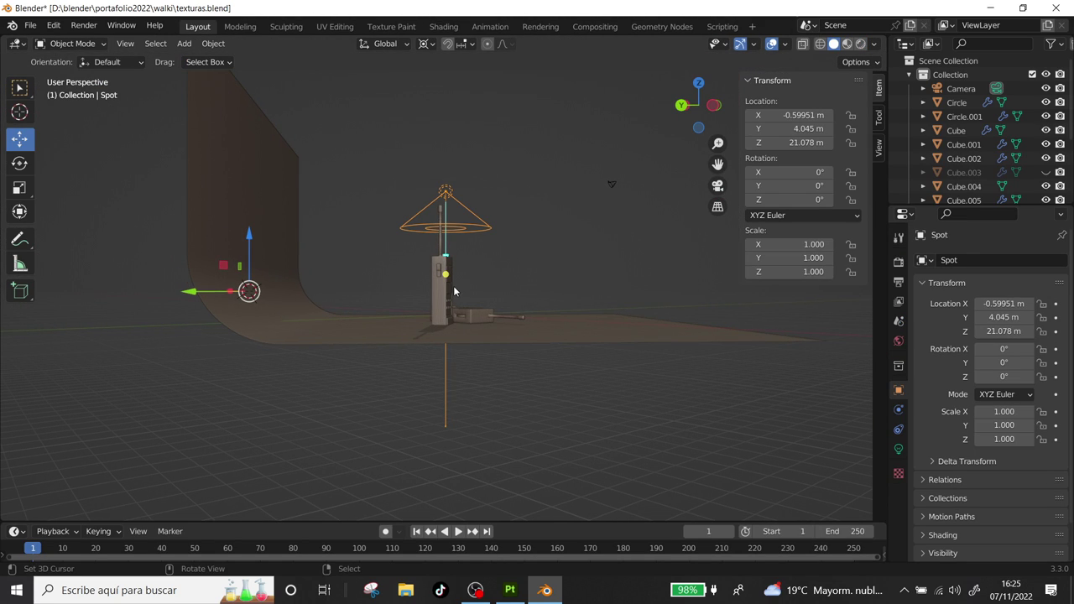
pyautogui.hotkey('shift', 'a')
pyautogui.moveTo(385, 114)
pyautogui.click(514, 114)
# Rotate Plane.001 from top view and scale it up to about 16.5.
pyautogui.press('KP_7')
pyautogui.press('r')
pyautogui.click(258, 373)
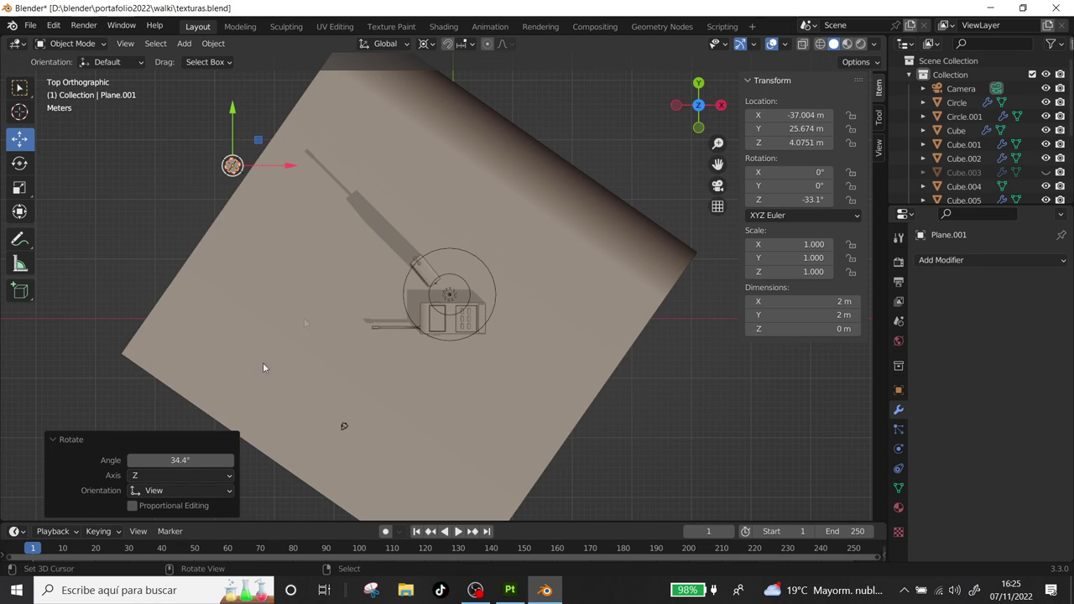
pyautogui.scroll(-5, 260, 366)
pyautogui.moveTo(308, 271); pyautogui.dragTo(464, 218, button='middle')
pyautogui.press('s')
pyautogui.click(714, 345)
# Move the plane out along X and raise it to Z 11.344 m.
pyautogui.moveTo(715, 348); pyautogui.dragTo(456, 374, button='middle')
pyautogui.moveTo(378, 282); pyautogui.dragTo(362, 280)
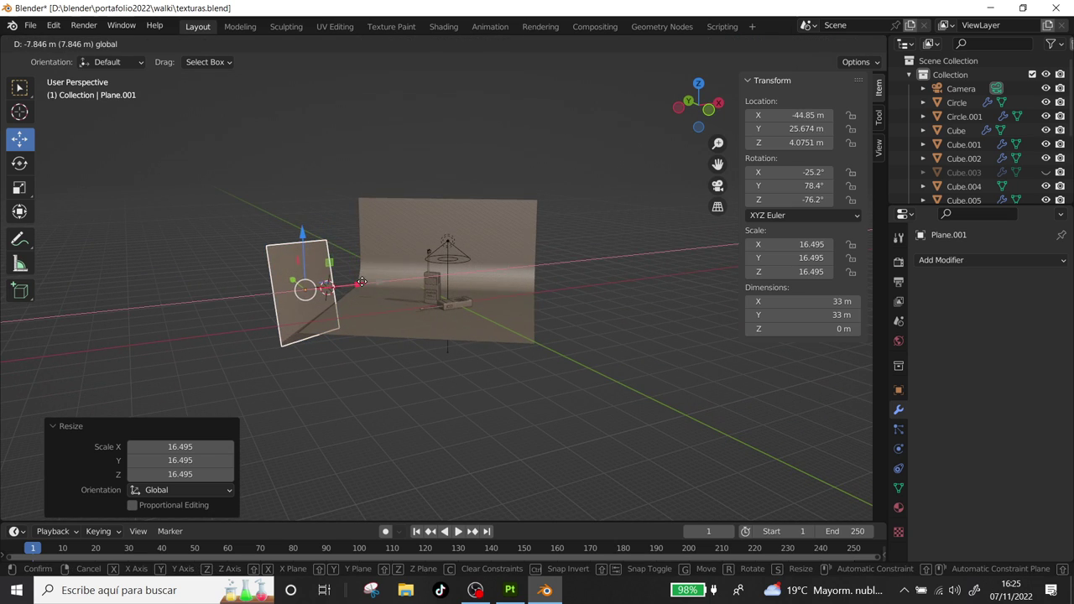
pyautogui.moveTo(362, 281); pyautogui.dragTo(412, 319, button='middle')
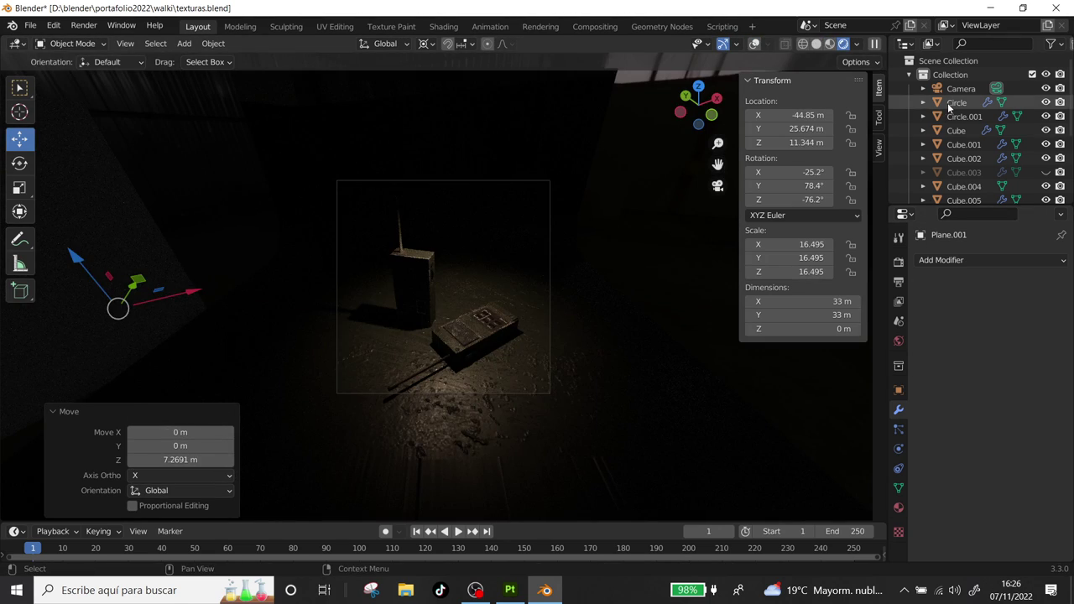
pyautogui.scroll(-3, 954, 107)
pyautogui.scroll(-3, 955, 107)
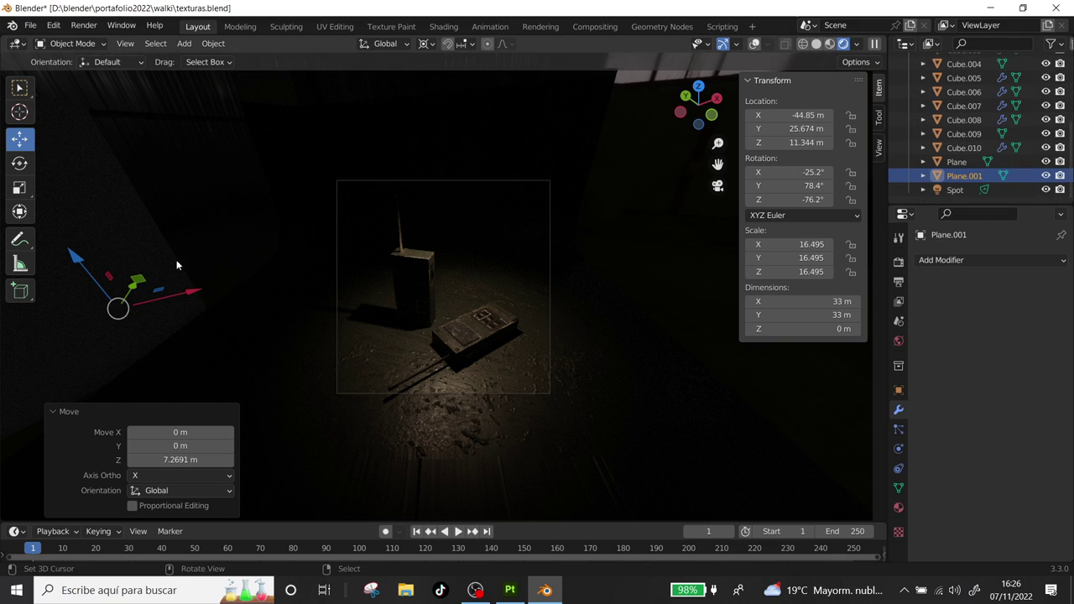
pyautogui.click(126, 257)
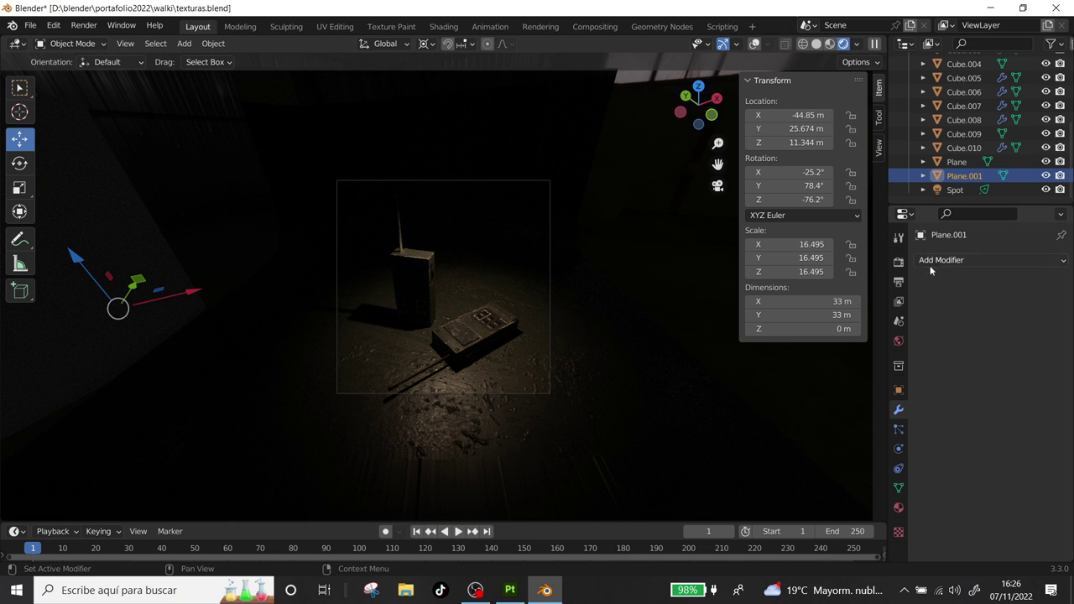
pyautogui.scroll(-2, 465, 312)
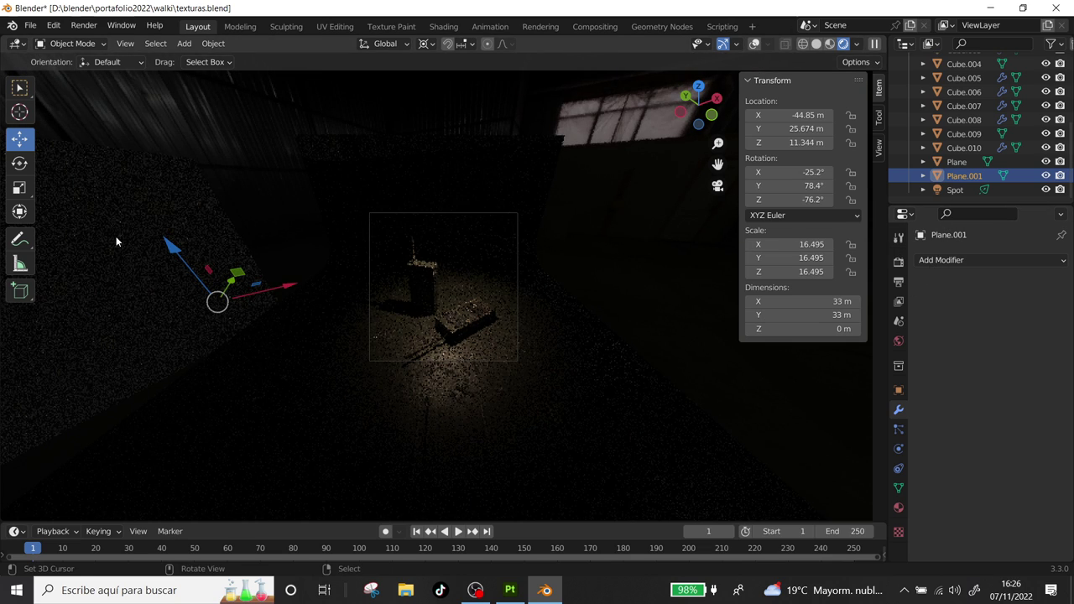
pyautogui.click(957, 260)
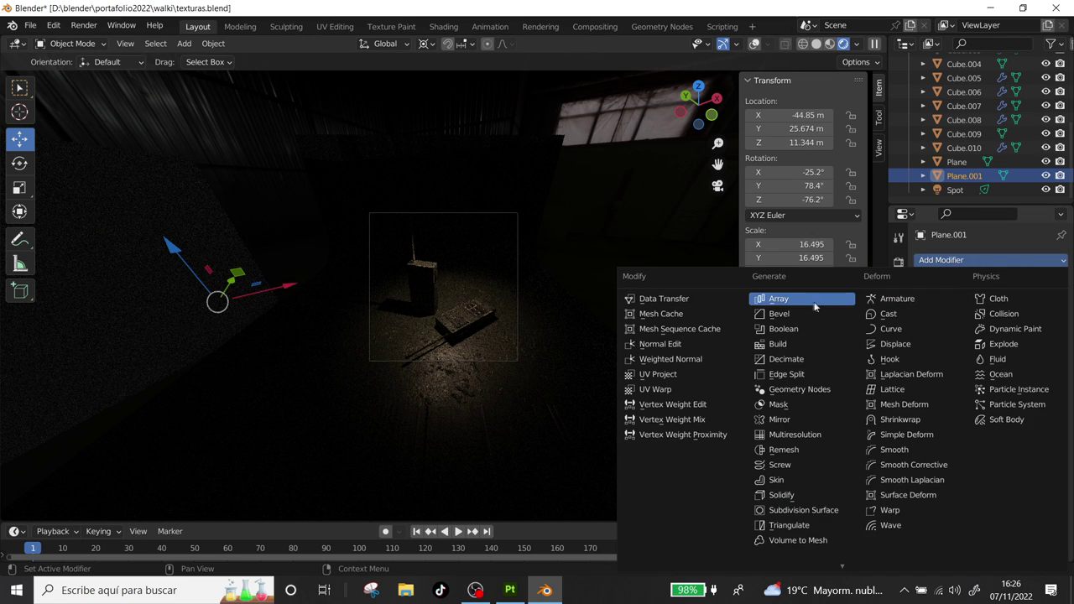
# Give Plane.001 a new Emission material tinted pale lavender.
pyautogui.press('Escape')
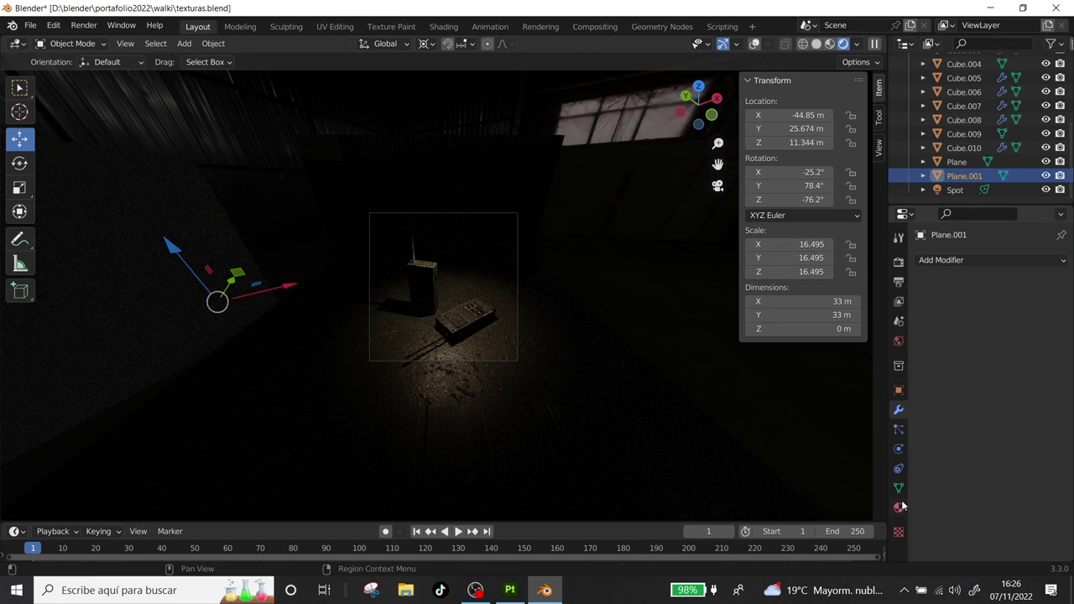
pyautogui.click(900, 506)
pyautogui.click(980, 323)
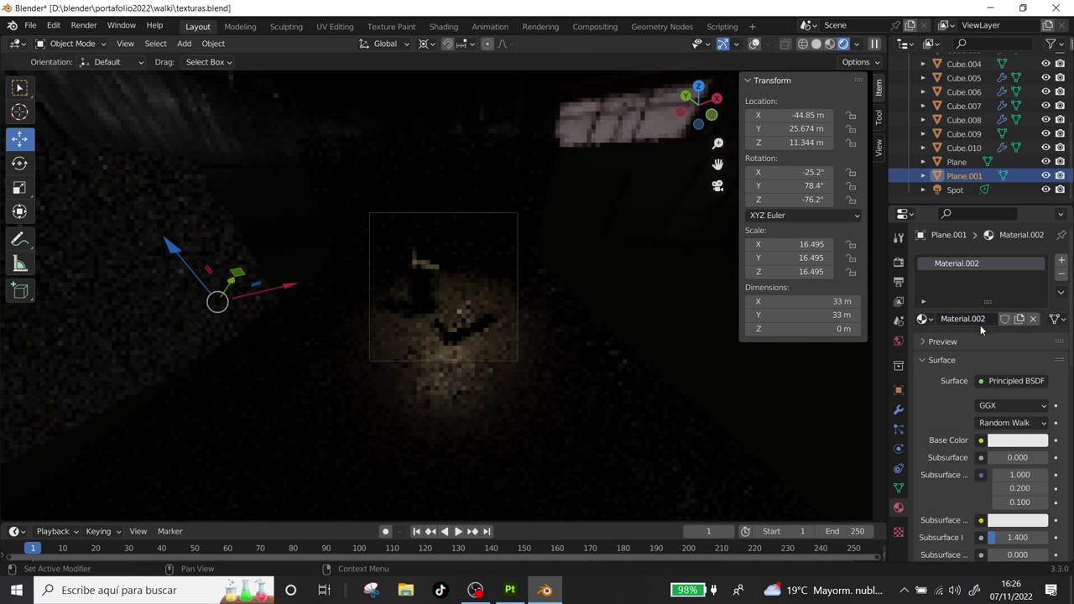
pyautogui.click(1016, 381)
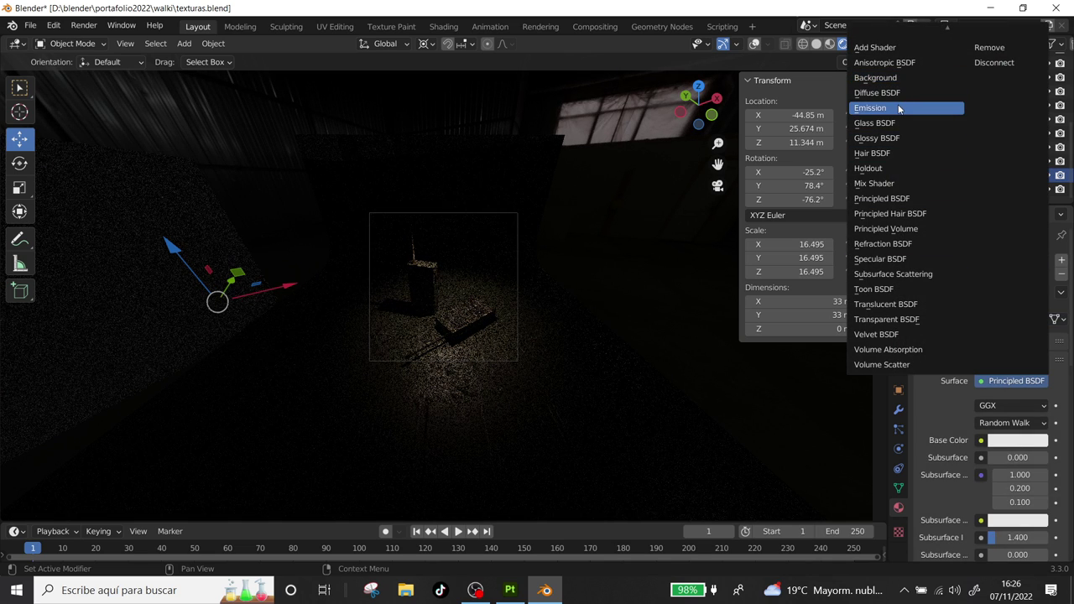
pyautogui.click(899, 108)
pyautogui.click(1017, 406)
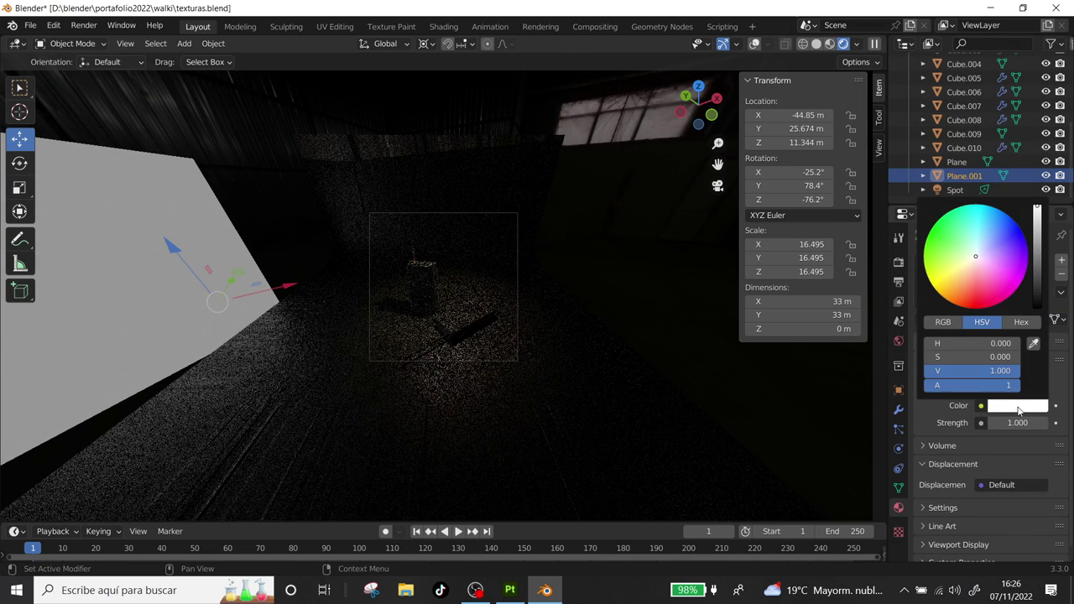
pyautogui.click(995, 248)
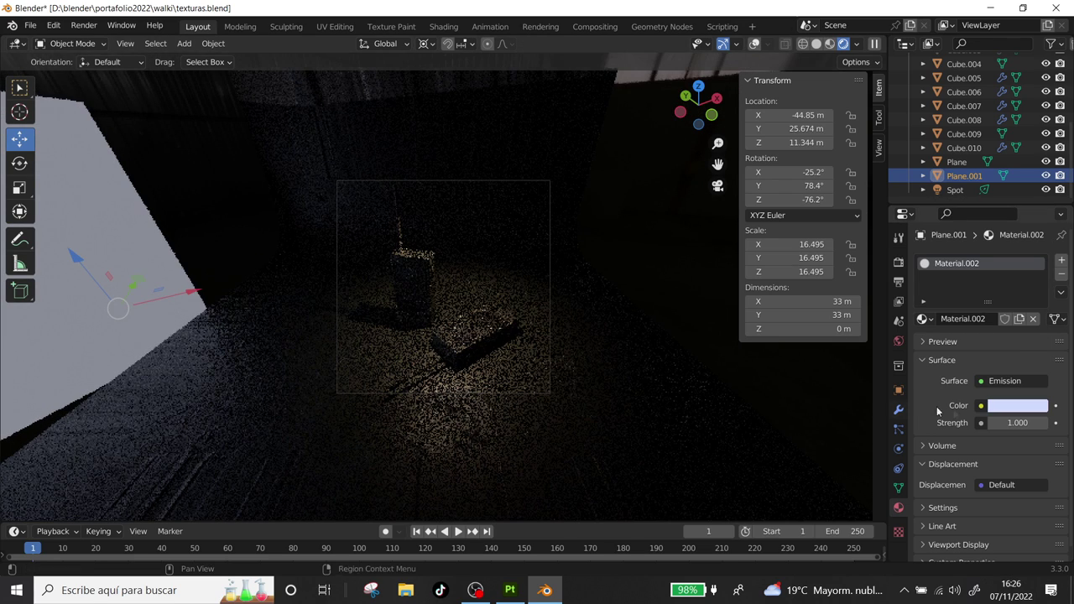
# Set the plane's emission strength to 5, then raise it to 5.7.
pyautogui.doubleClick(1017, 423)
pyautogui.write('5')
pyautogui.press('Return')
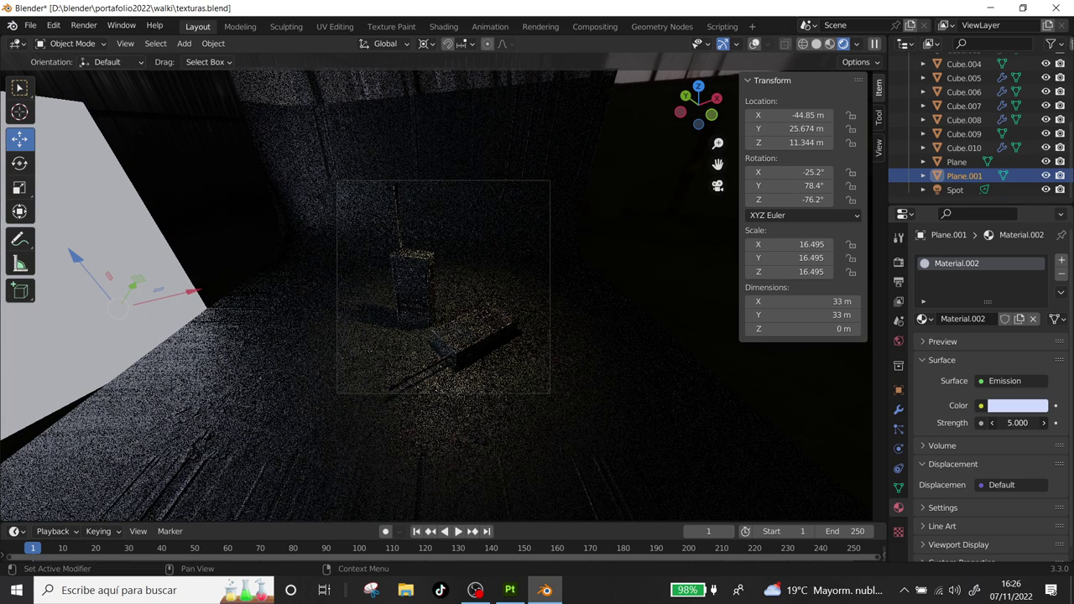
pyautogui.moveTo(1017, 423); pyautogui.dragTo(1037, 423)
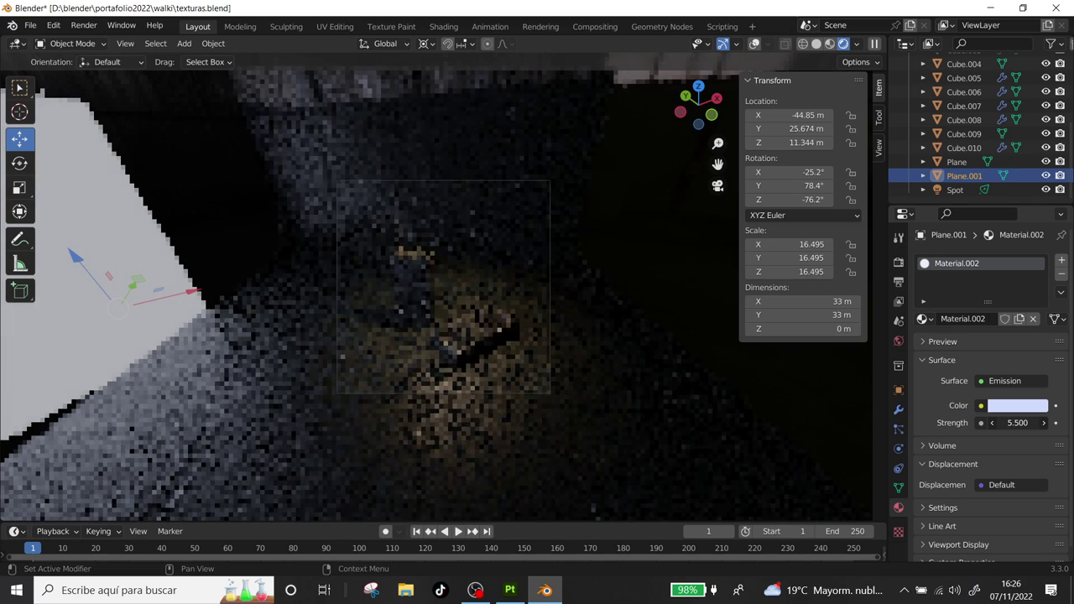
pyautogui.scroll(2, 573, 366)
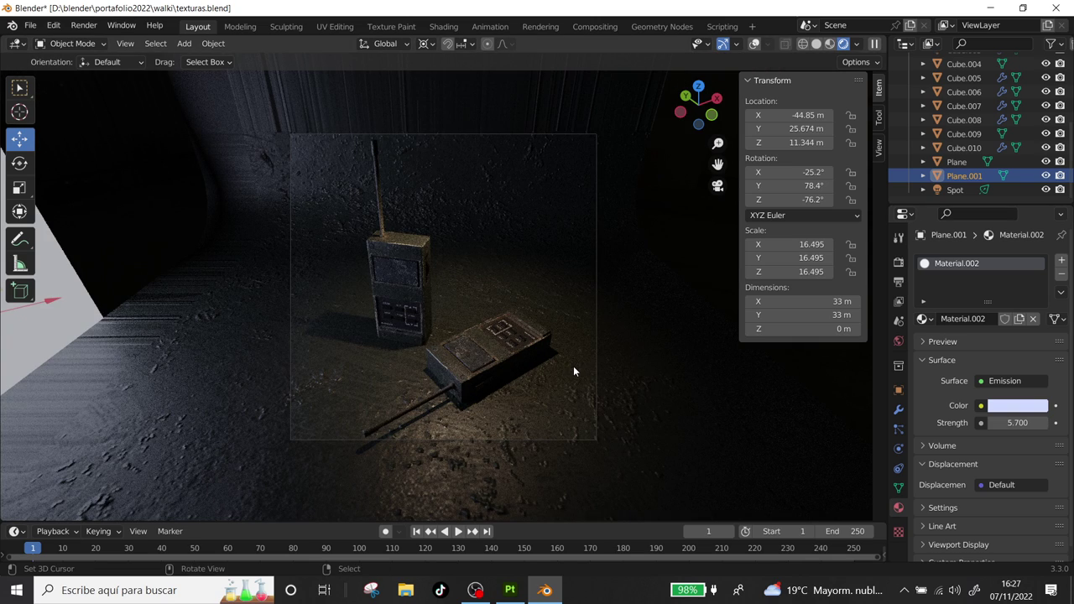
pyautogui.scroll(-1, 515, 394)
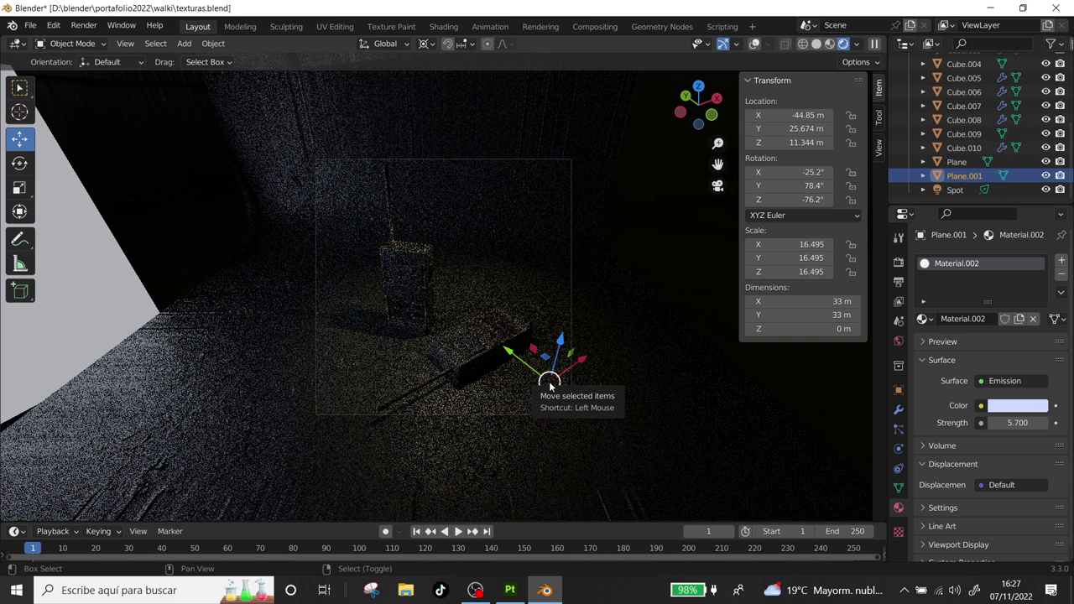
pyautogui.hotkey('shift', 'a')
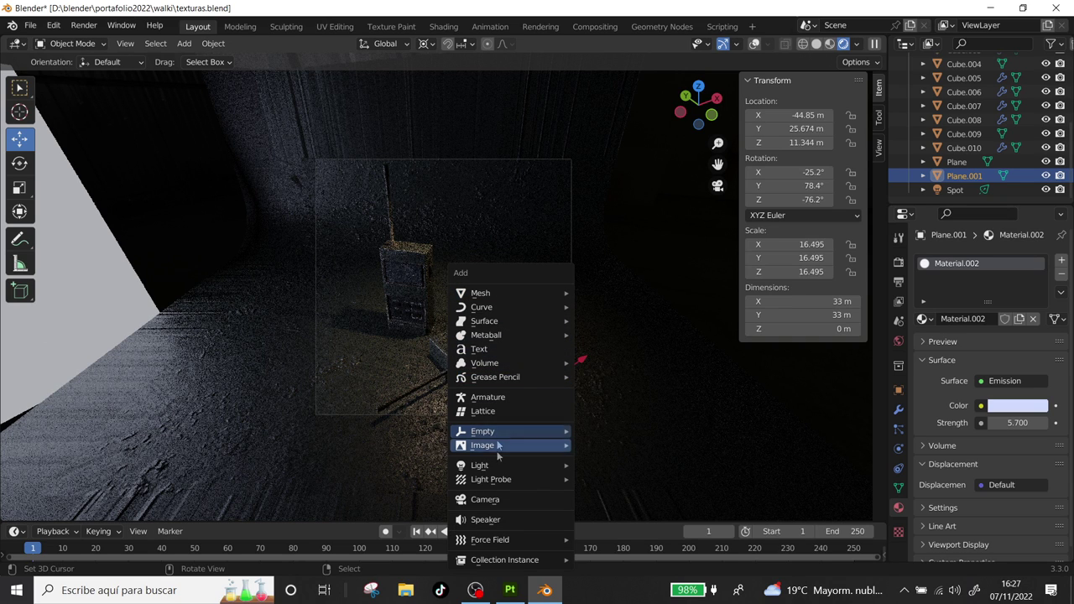
# Add a Point light, lift it along Z and back along Y, at 1500 W with a 4.48 m radius.
pyautogui.moveTo(480, 465)
pyautogui.click(600, 466)
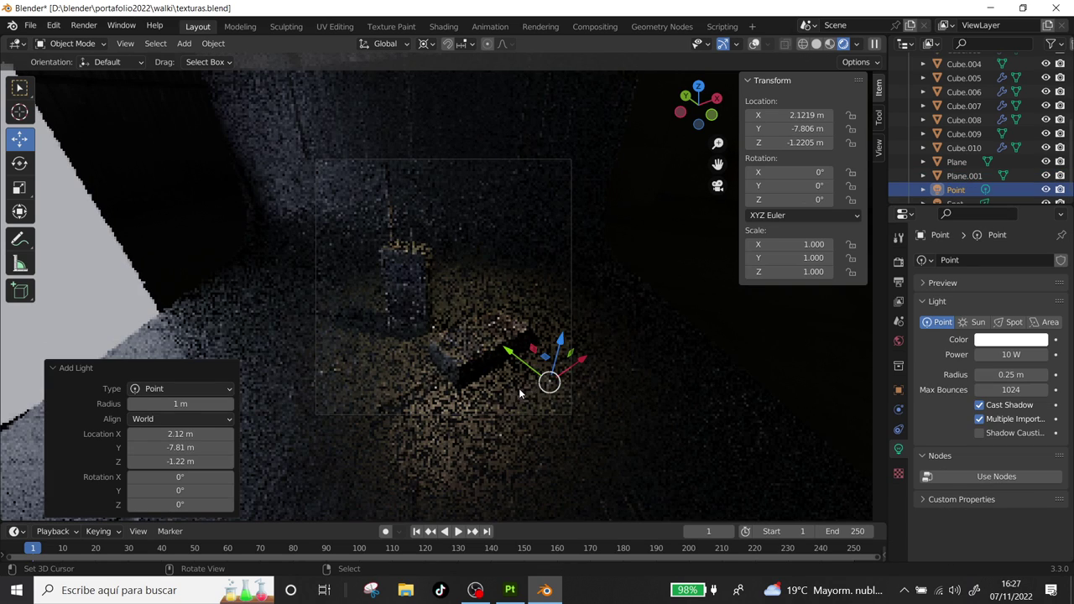
pyautogui.press('g')
pyautogui.press('z')
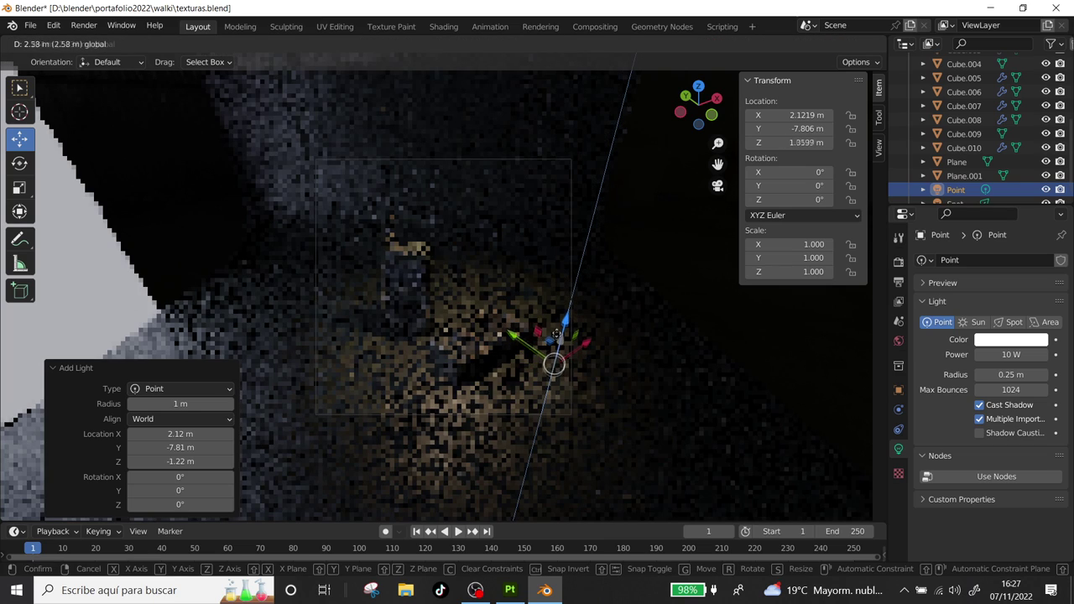
pyautogui.click(637, 367)
pyautogui.moveTo(1011, 355); pyautogui.dragTo(1044, 354)
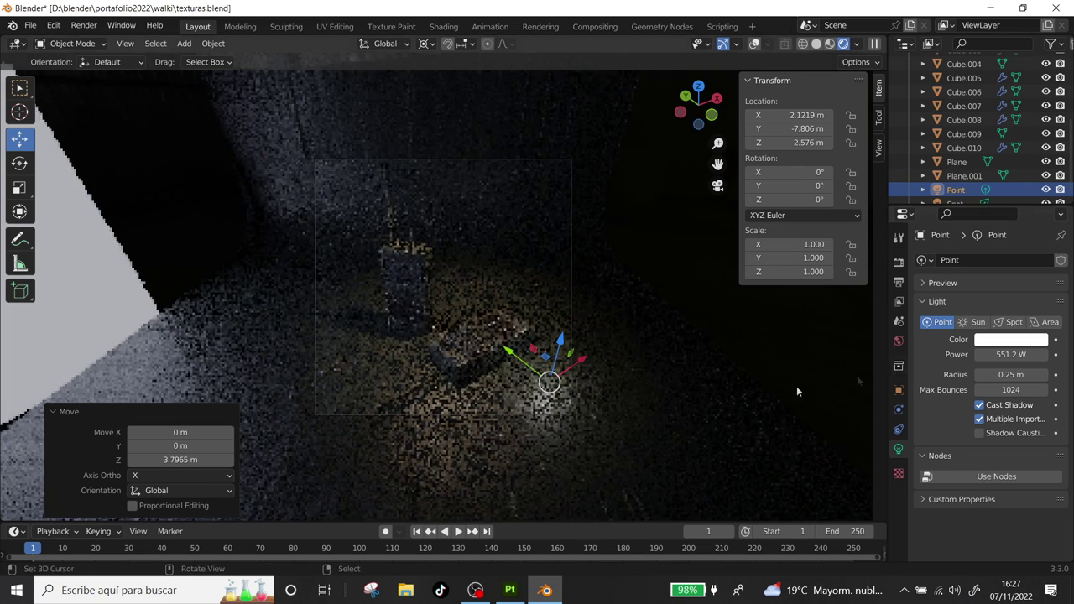
pyautogui.press('y')
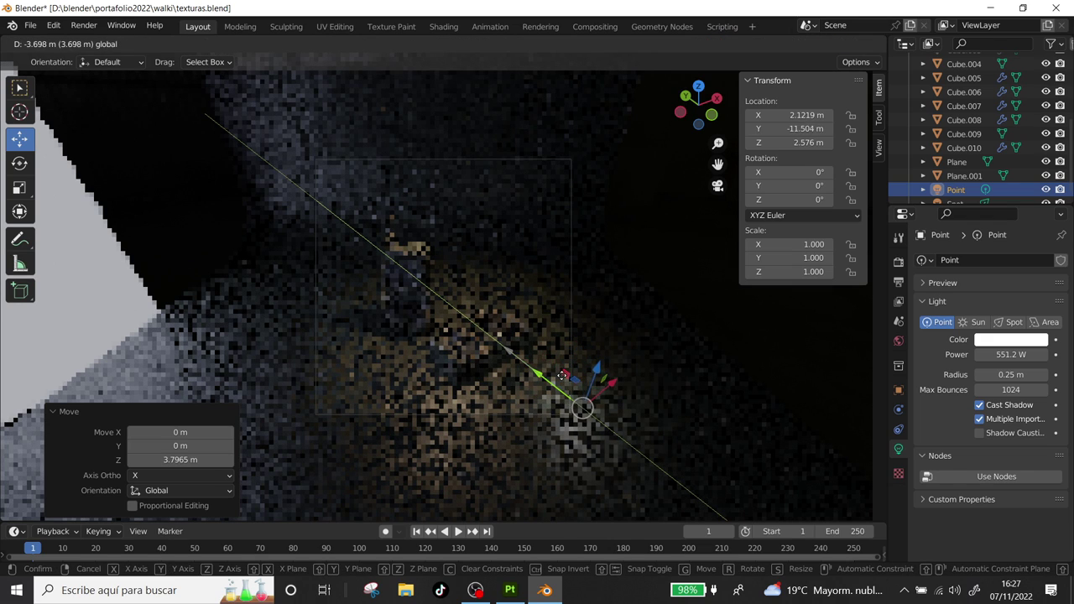
pyautogui.click(622, 382)
pyautogui.moveTo(1011, 374)
pyautogui.mouseDown()
pyautogui.moveTo(1045, 374)
pyautogui.moveTo(990, 375)
pyautogui.mouseUp()
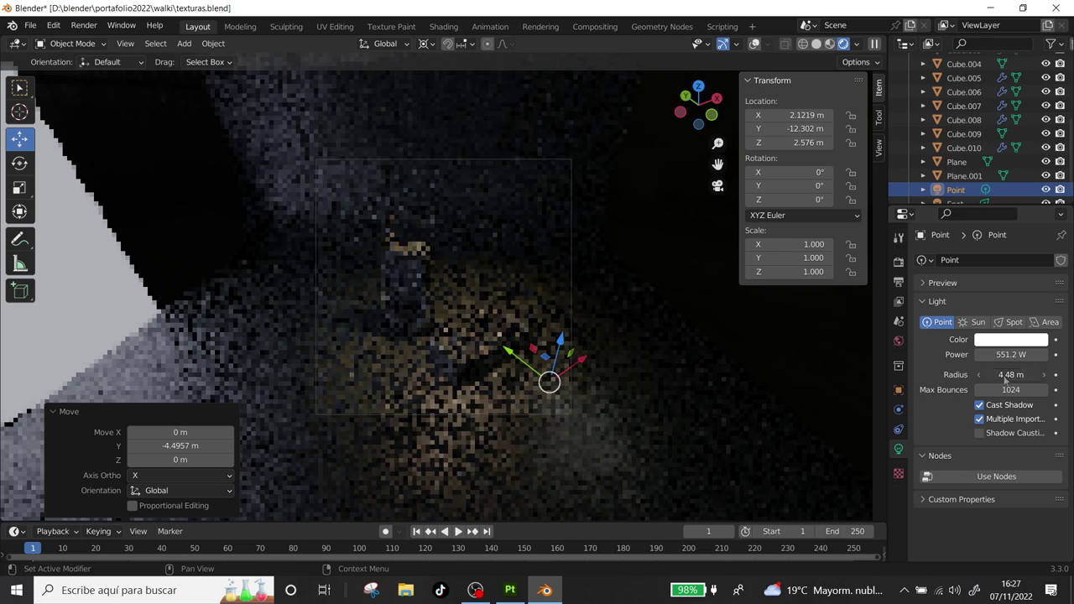
pyautogui.scroll(2, 610, 411)
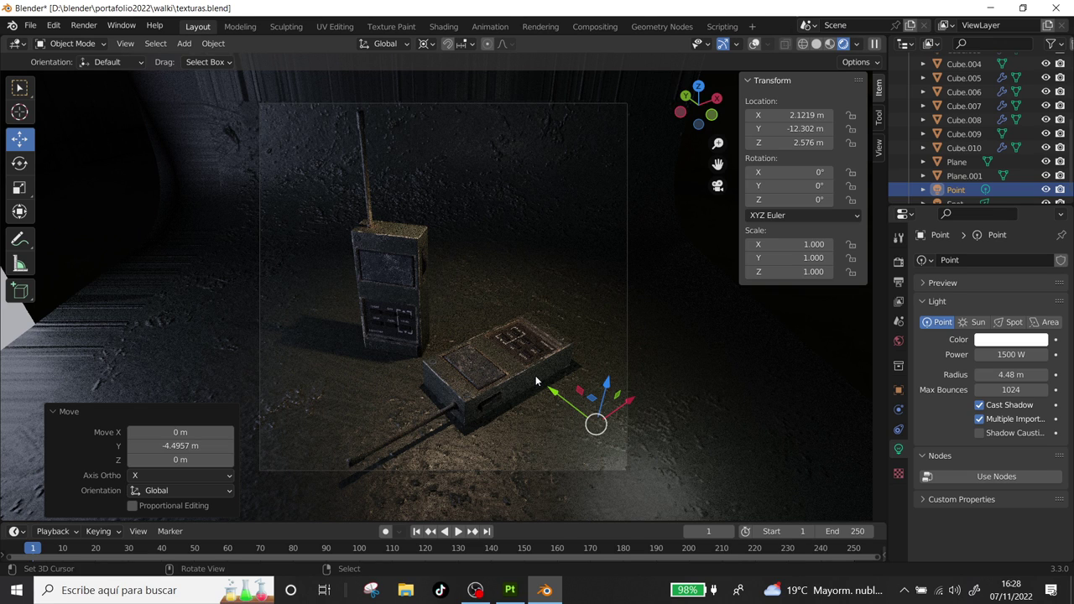
pyautogui.scroll(-2, 295, 336)
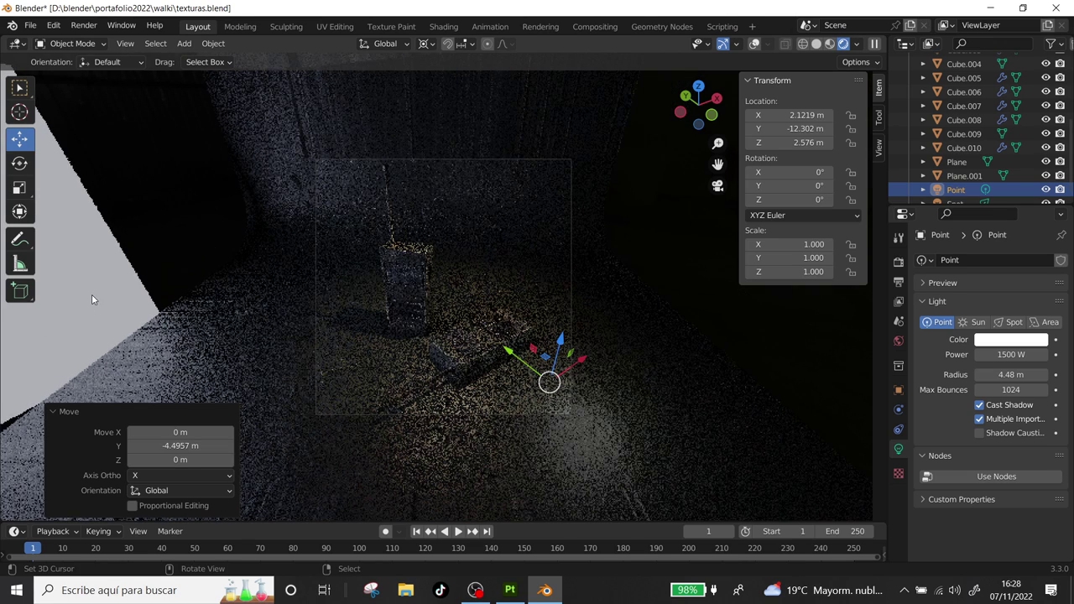
# Select Plane.001 and drop its Emission strength from 5.7 to 5, then to 3.
pyautogui.click(92, 293)
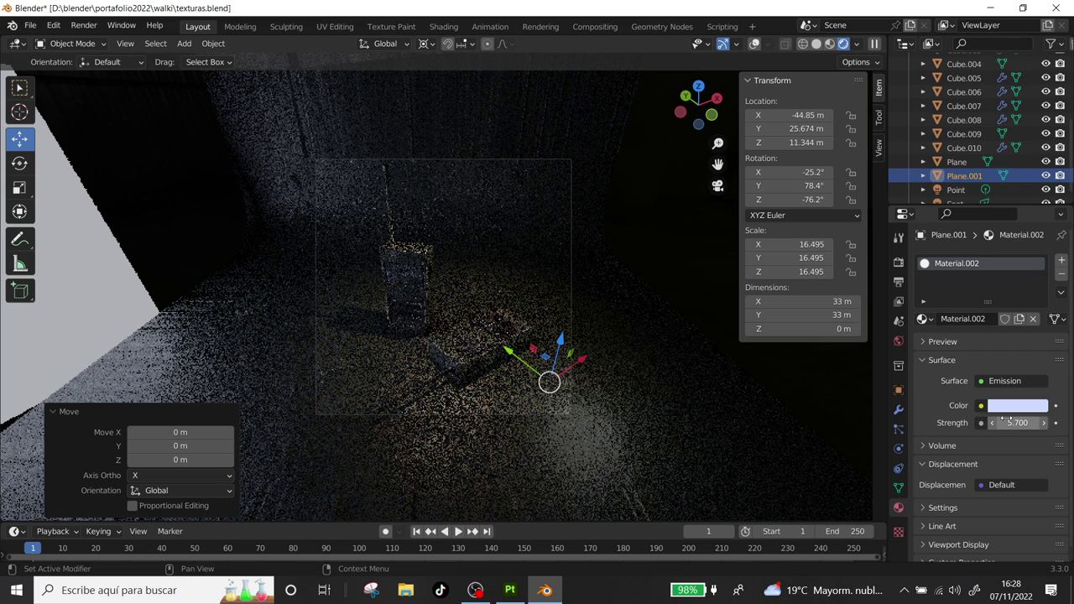
pyautogui.click(1005, 421)
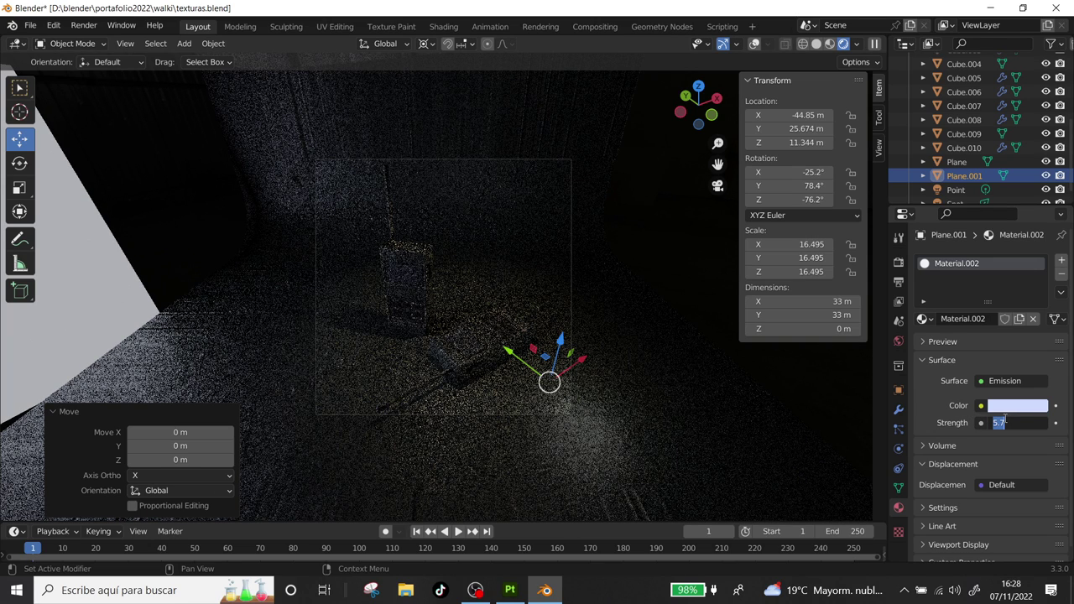
pyautogui.write('5')
pyautogui.press('Return')
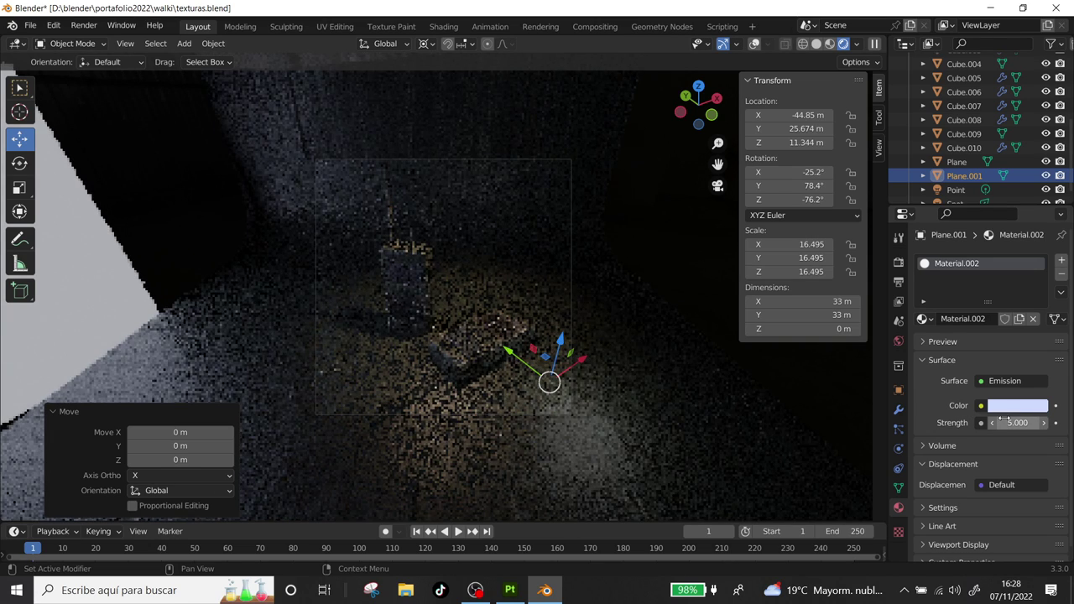
pyautogui.click(1002, 423)
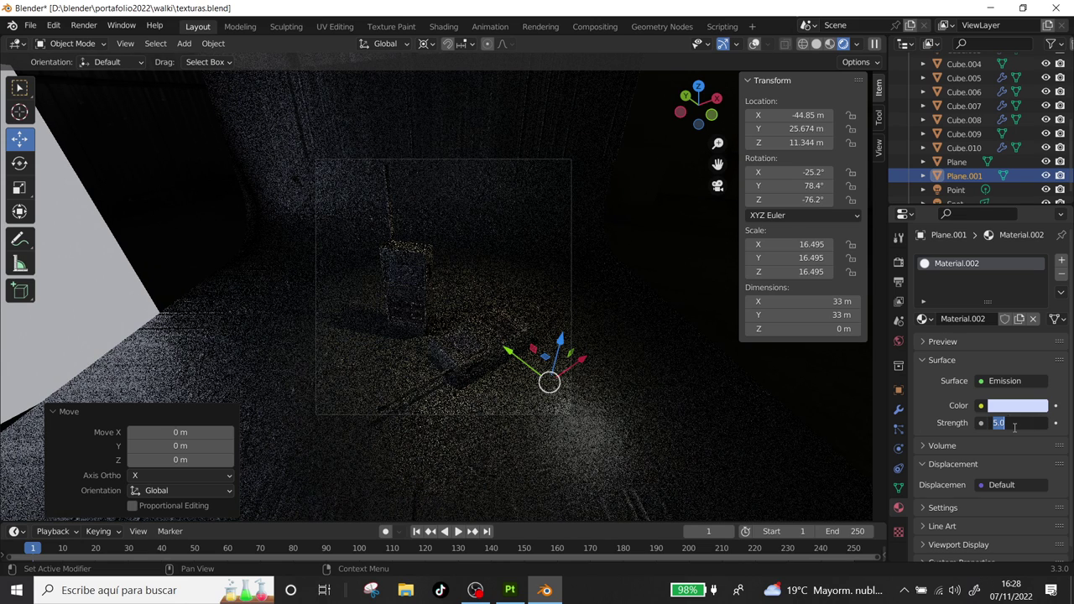
pyautogui.write('3')
pyautogui.press('Return')
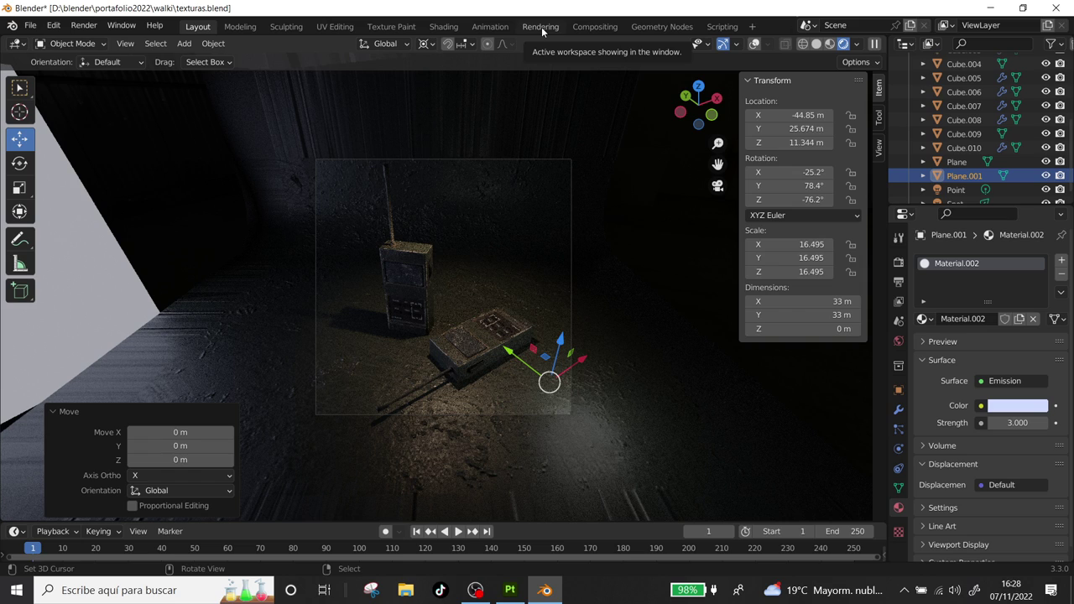
pyautogui.click(899, 262)
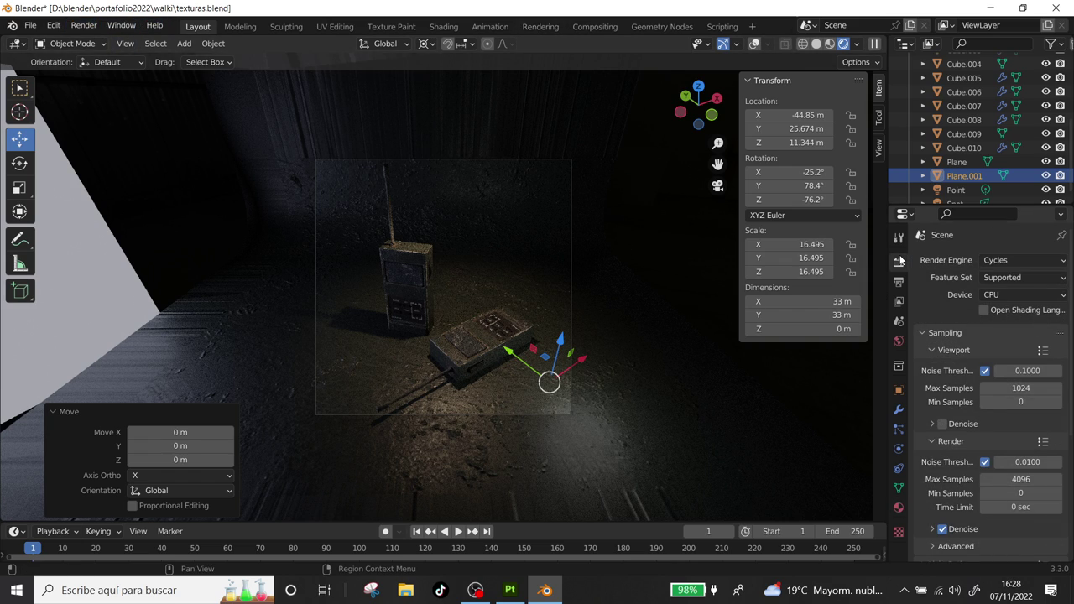
# Switch the render device to GPU Compute and save the blend file.
pyautogui.click(1023, 295)
pyautogui.click(1012, 326)
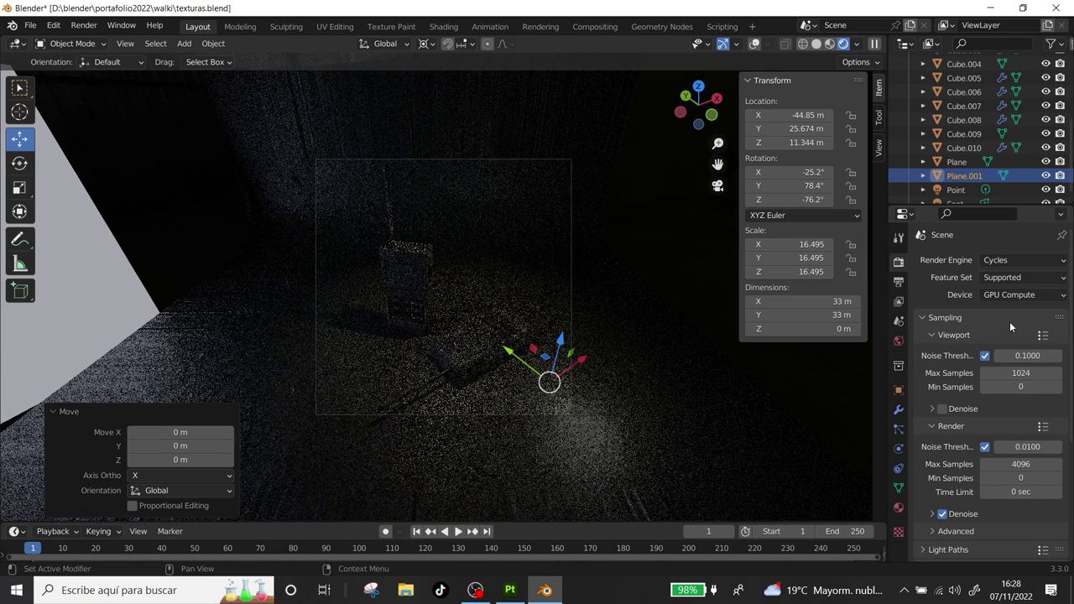
pyautogui.click(12, 25)
pyautogui.moveTo(31, 26)
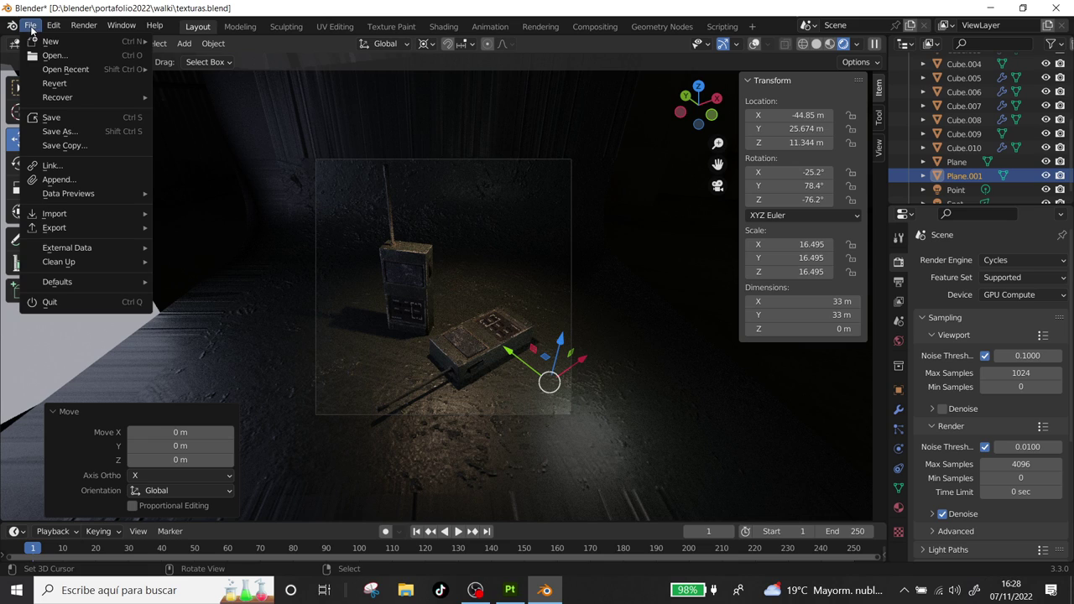
pyautogui.click(57, 118)
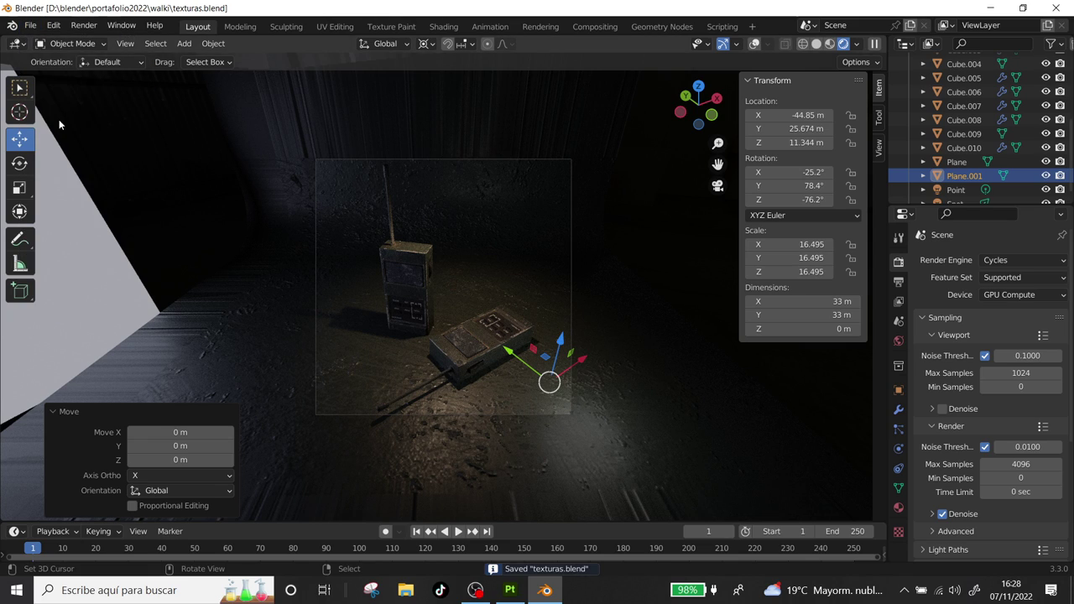
# Cap render max samples at 100 and close the finished render window.
pyautogui.click(1020, 463)
pyautogui.write('100')
pyautogui.press('Return')
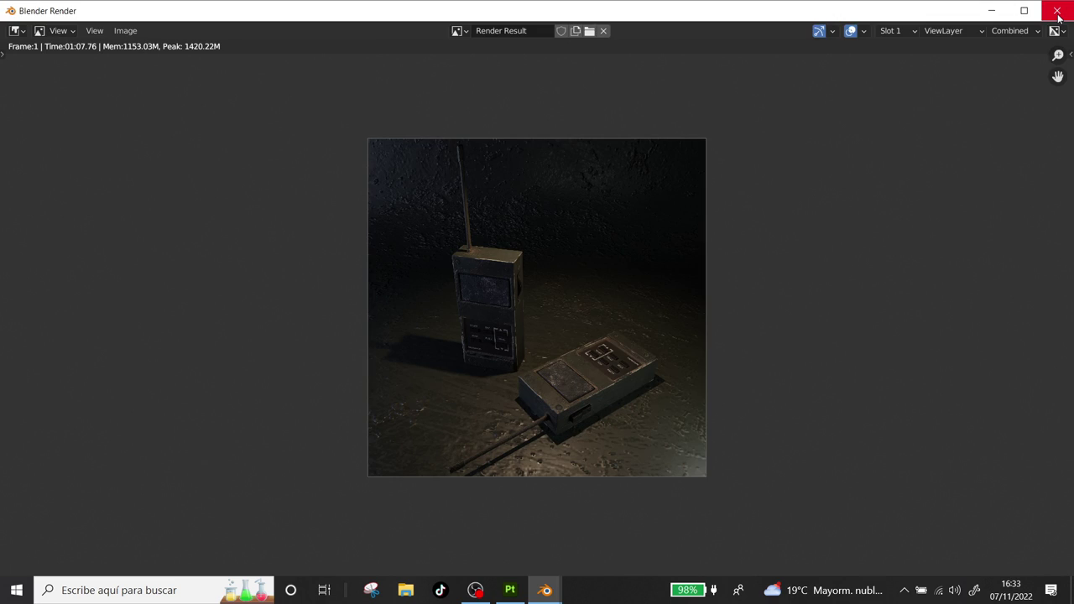
pyautogui.click(1057, 11)
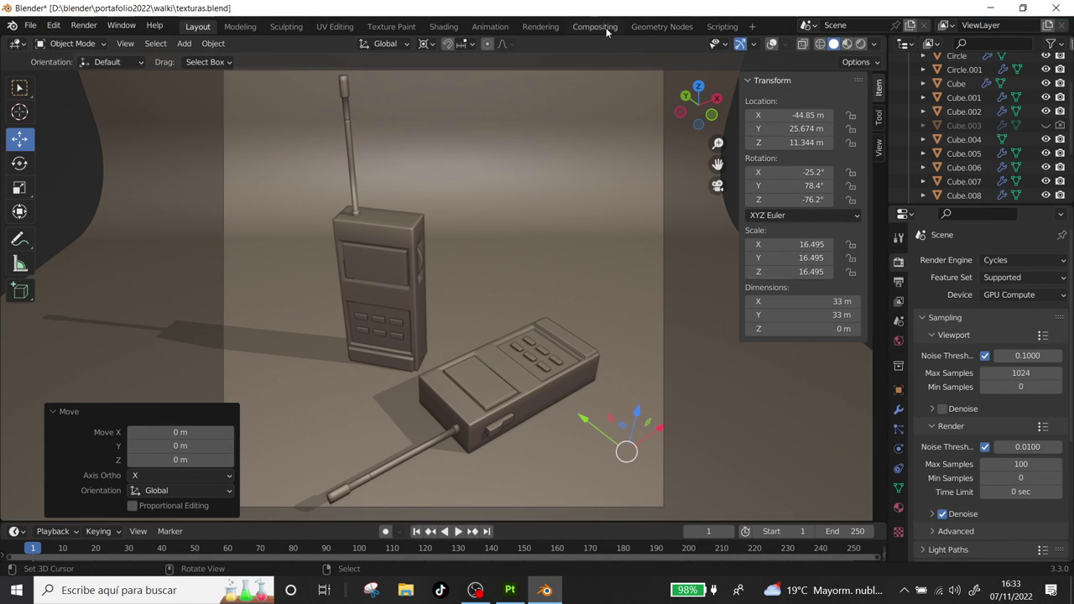
# Enable compositing nodes and spread out the Render Layers and Composite nodes.
pyautogui.click(606, 28)
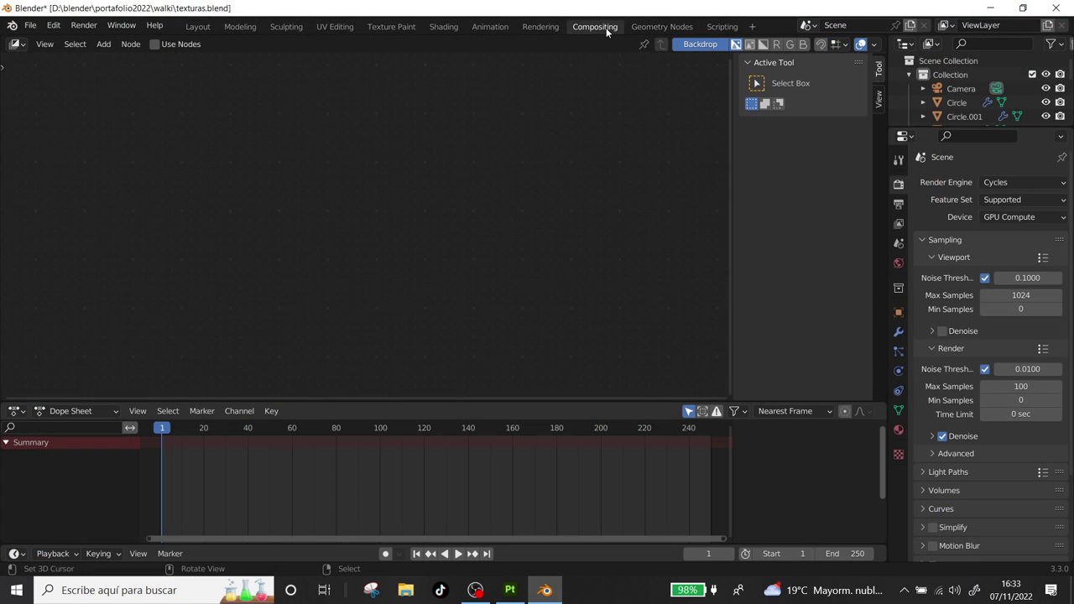
pyautogui.click(155, 44)
pyautogui.moveTo(378, 134); pyautogui.dragTo(214, 156)
pyautogui.moveTo(295, 151); pyautogui.dragTo(494, 150)
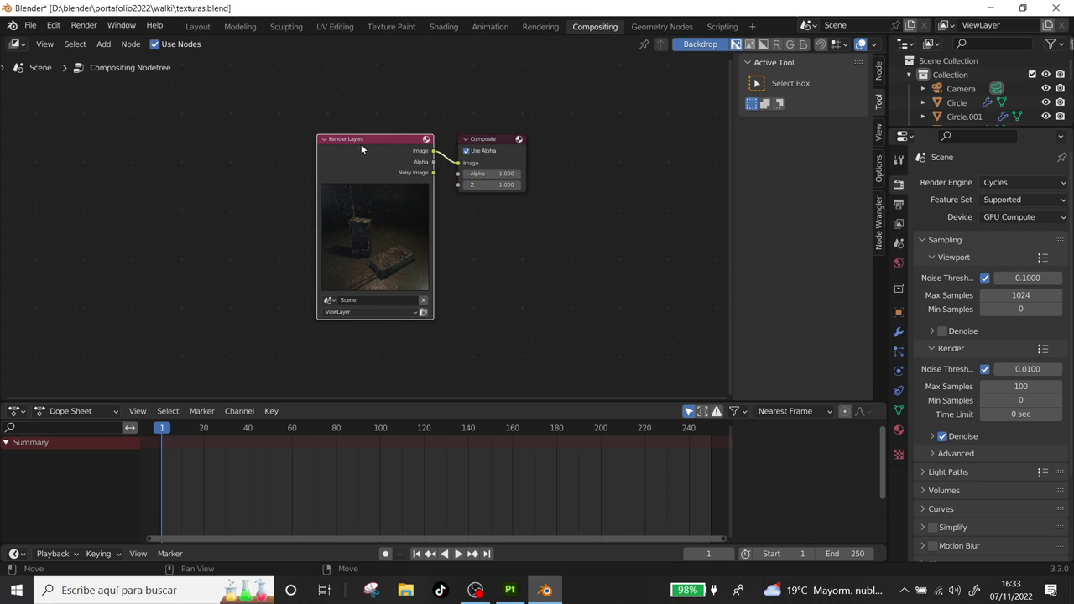
pyautogui.moveTo(378, 141); pyautogui.dragTo(123, 147)
pyautogui.moveTo(491, 152); pyautogui.dragTo(551, 136)
# Add a Viewer node below Composite and connect the Render Layers Image to it.
pyautogui.hotkey('shift', 'a')
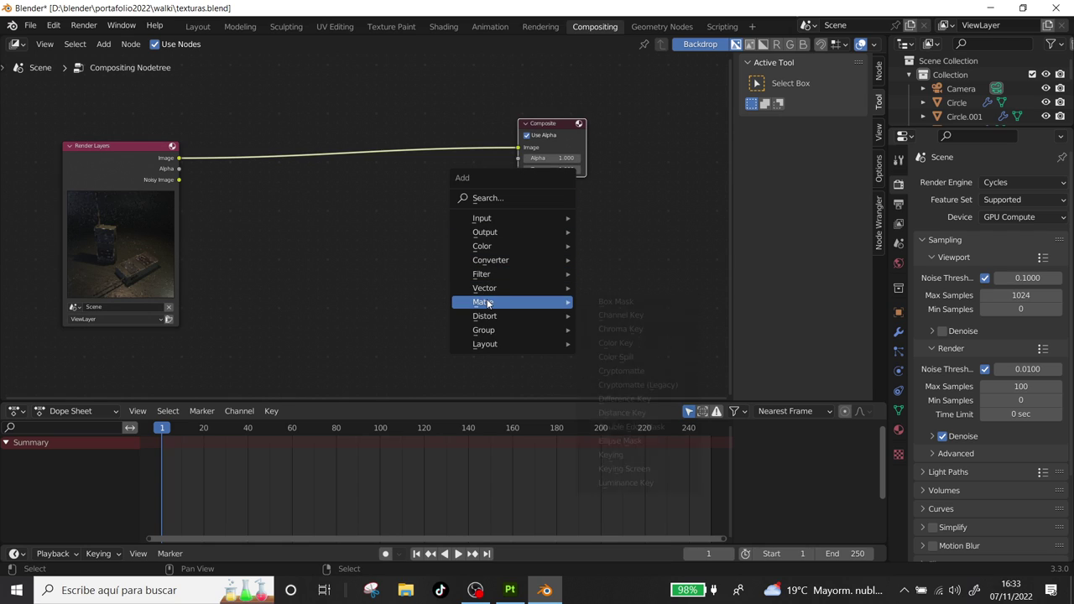
pyautogui.moveTo(485, 232)
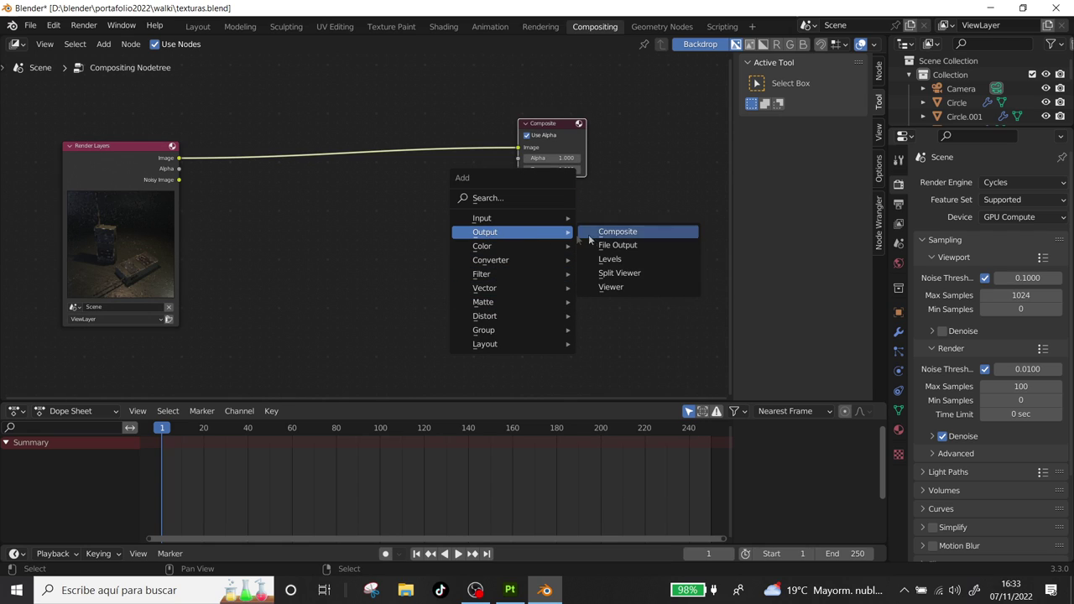
pyautogui.click(623, 289)
pyautogui.click(557, 233)
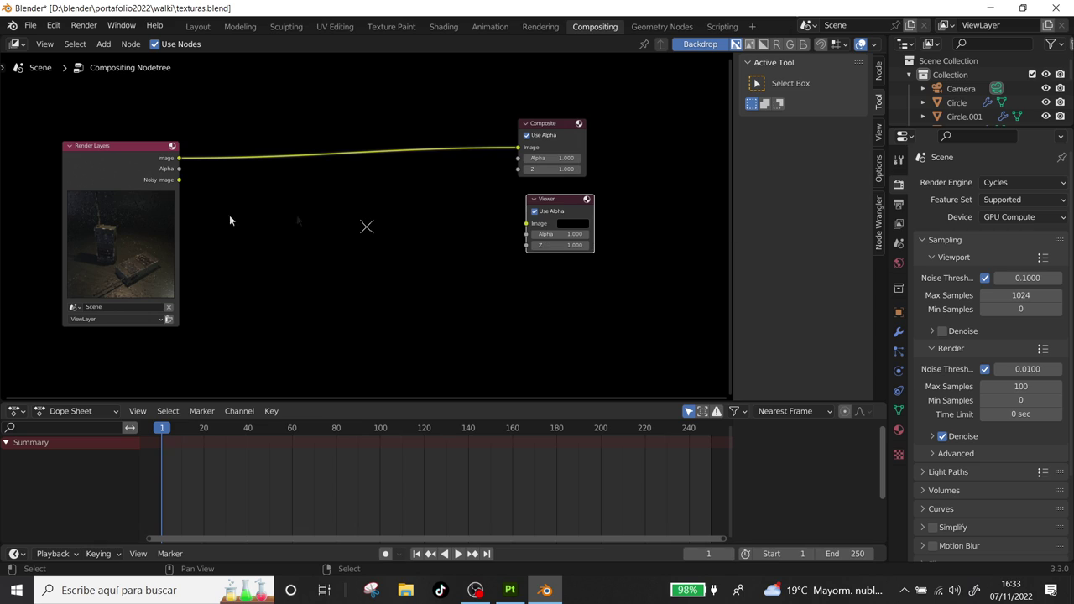
pyautogui.moveTo(179, 159); pyautogui.dragTo(533, 221)
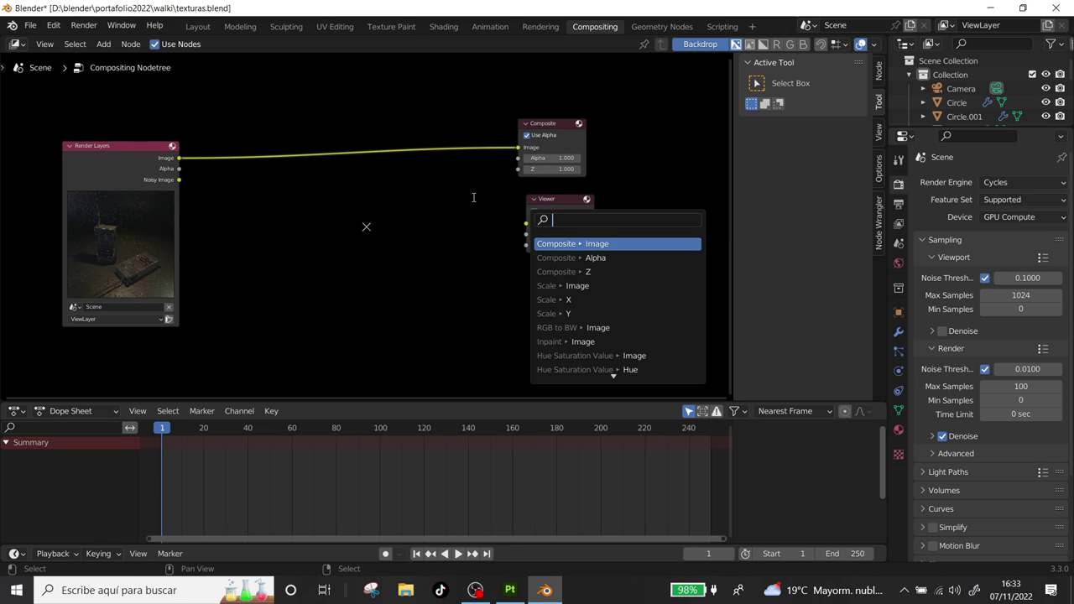
pyautogui.moveTo(179, 159); pyautogui.dragTo(526, 223)
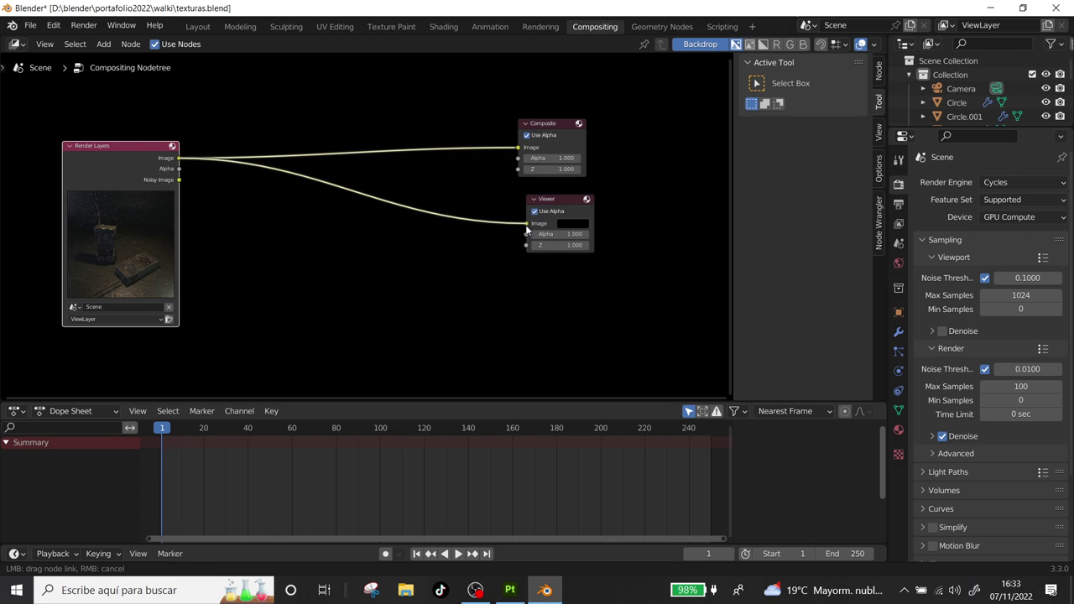
# Set the compositor Backdrop Zoom to 0.35 and shift the node layout up and right.
pyautogui.scroll(-1, 381, 225)
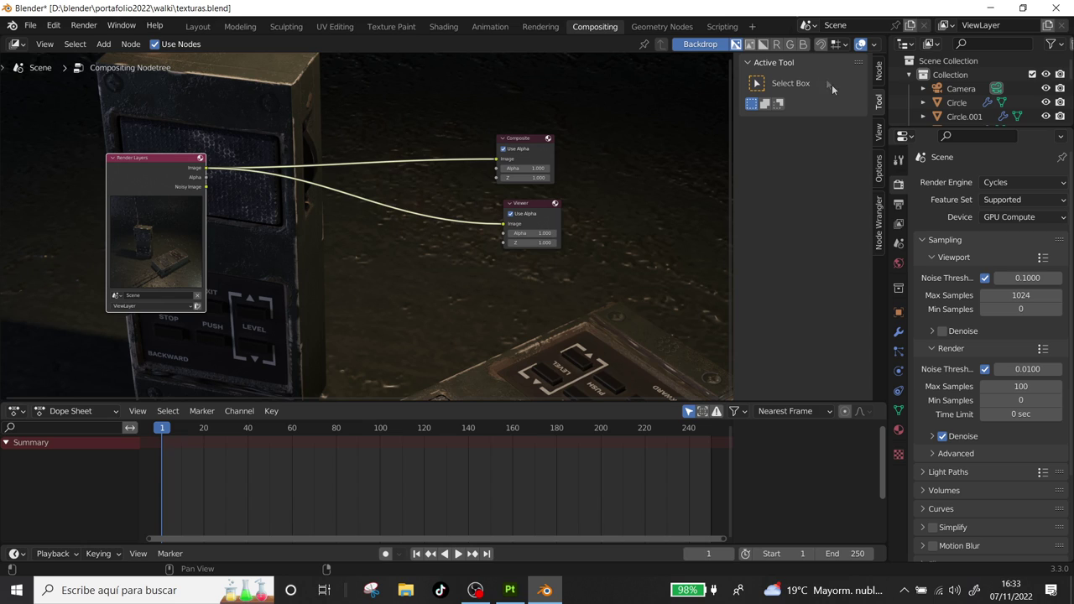
pyautogui.click(879, 131)
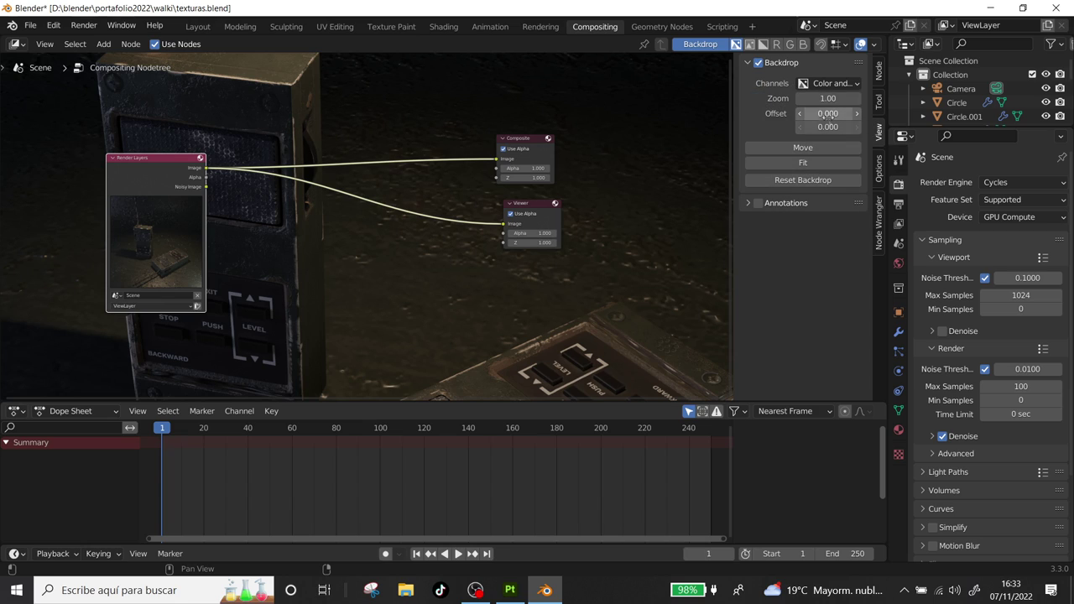
pyautogui.moveTo(827, 105); pyautogui.dragTo(781, 98)
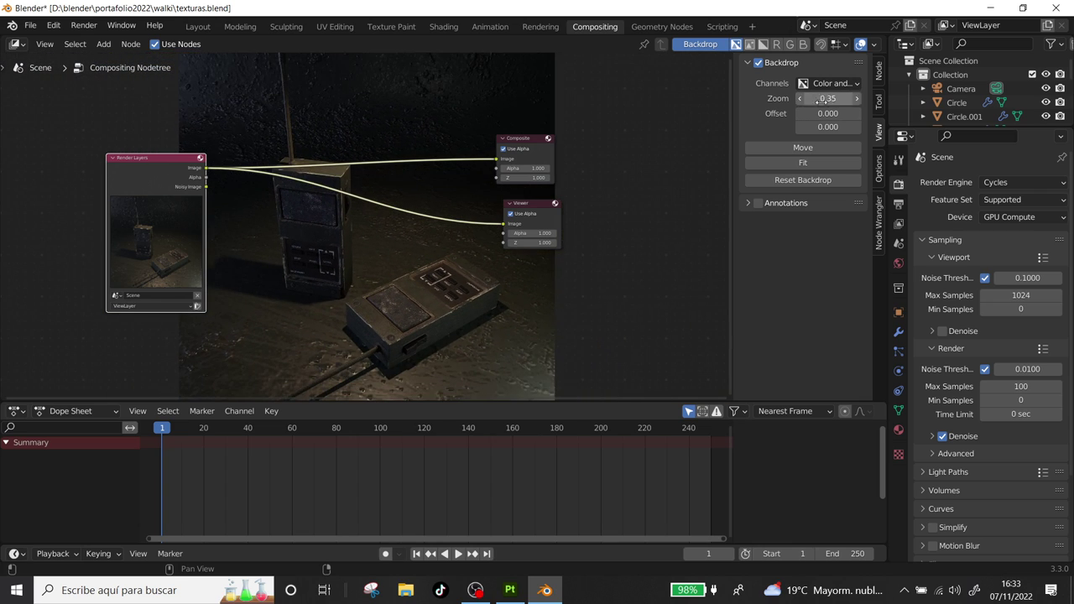
pyautogui.moveTo(551, 233); pyautogui.dragTo(625, 129, button='middle')
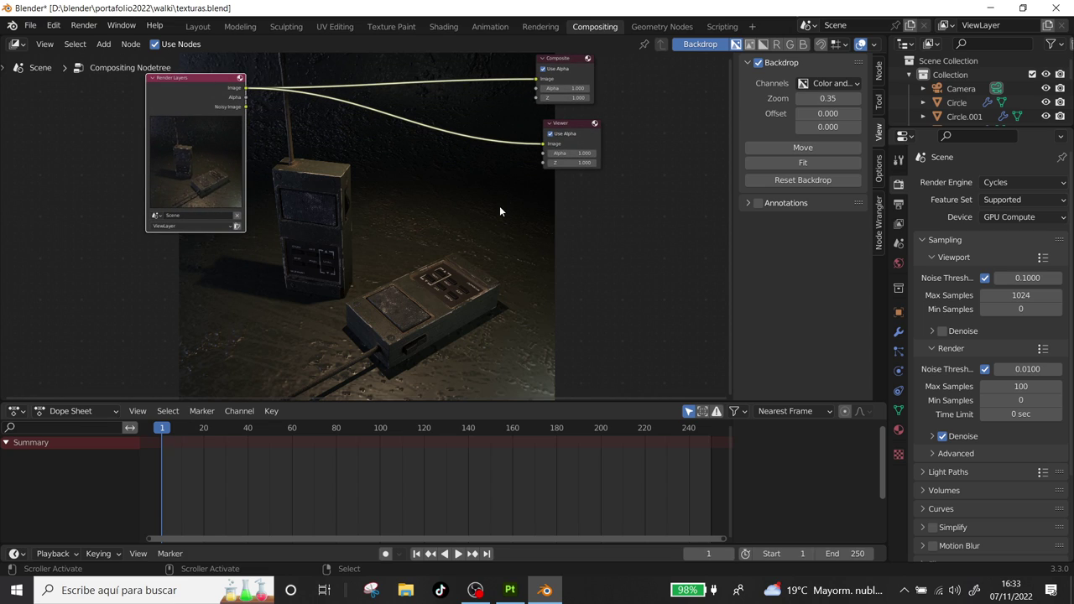
pyautogui.hotkey('shift', 'a')
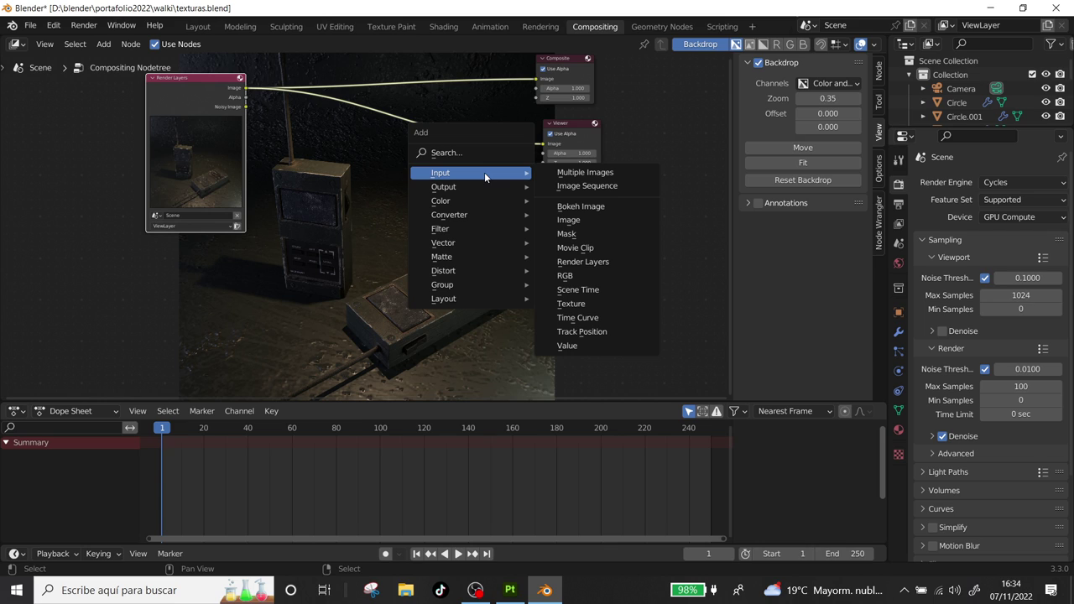
# Drop a Bright/Contrast node onto the Render Layers link and set Bright to -0.500.
pyautogui.moveTo(470, 200)
pyautogui.click(590, 216)
pyautogui.click(311, 97)
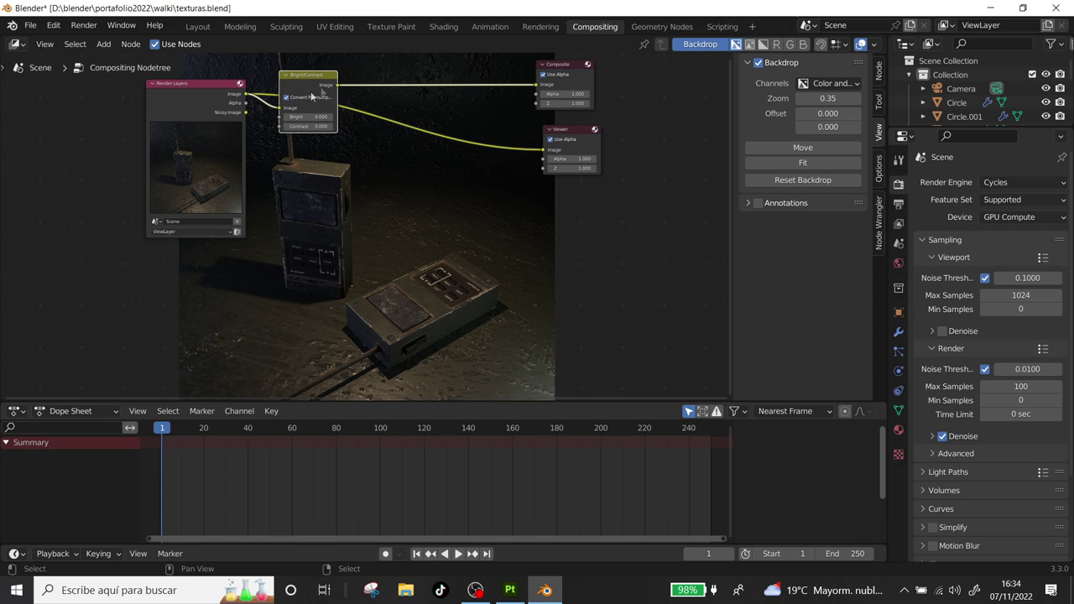
pyautogui.moveTo(436, 151); pyautogui.dragTo(499, 181, button='middle')
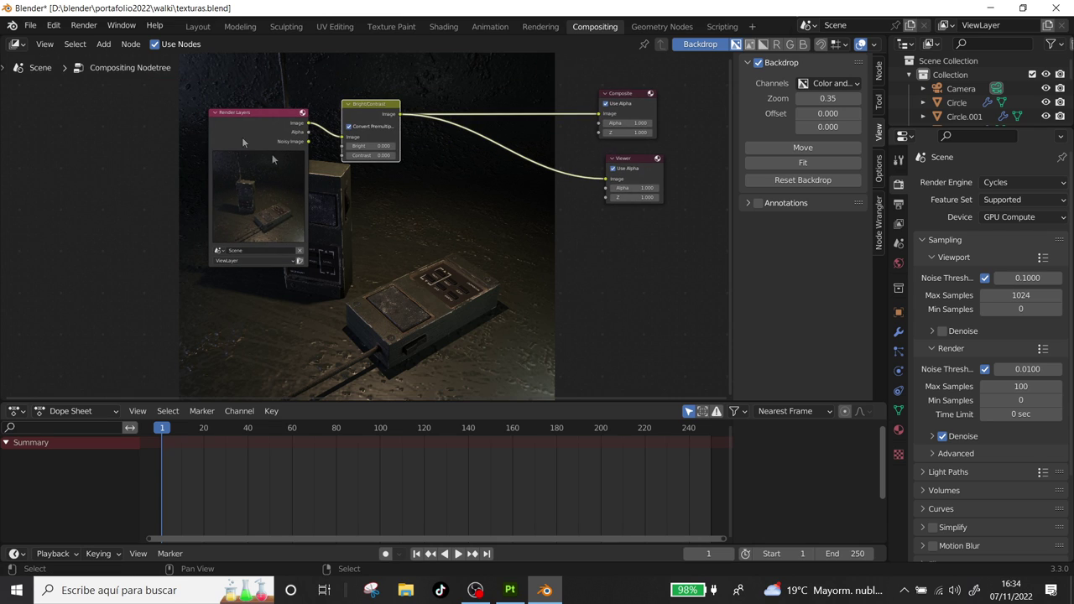
pyautogui.moveTo(308, 134); pyautogui.dragTo(248, 135)
pyautogui.moveTo(369, 146)
pyautogui.mouseDown()
pyautogui.moveTo(394, 146)
pyautogui.moveTo(323, 146)
pyautogui.mouseUp()
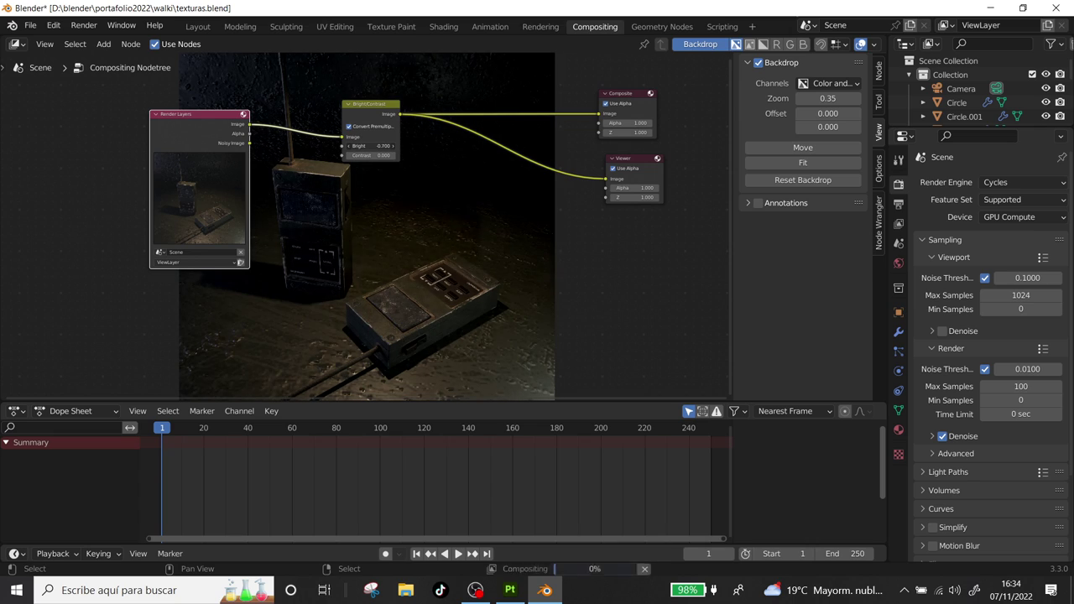
pyautogui.moveTo(369, 146); pyautogui.dragTo(379, 146)
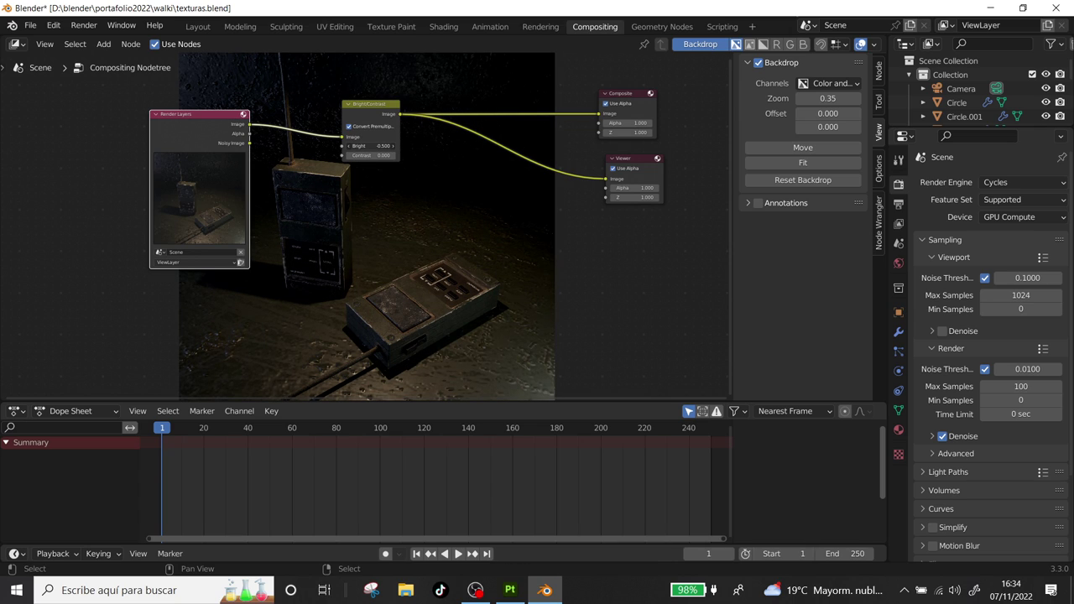
# Set the Bright/Contrast node's Contrast to -0.500.
pyautogui.scroll(1, 430, 238)
pyautogui.scroll(1, 431, 238)
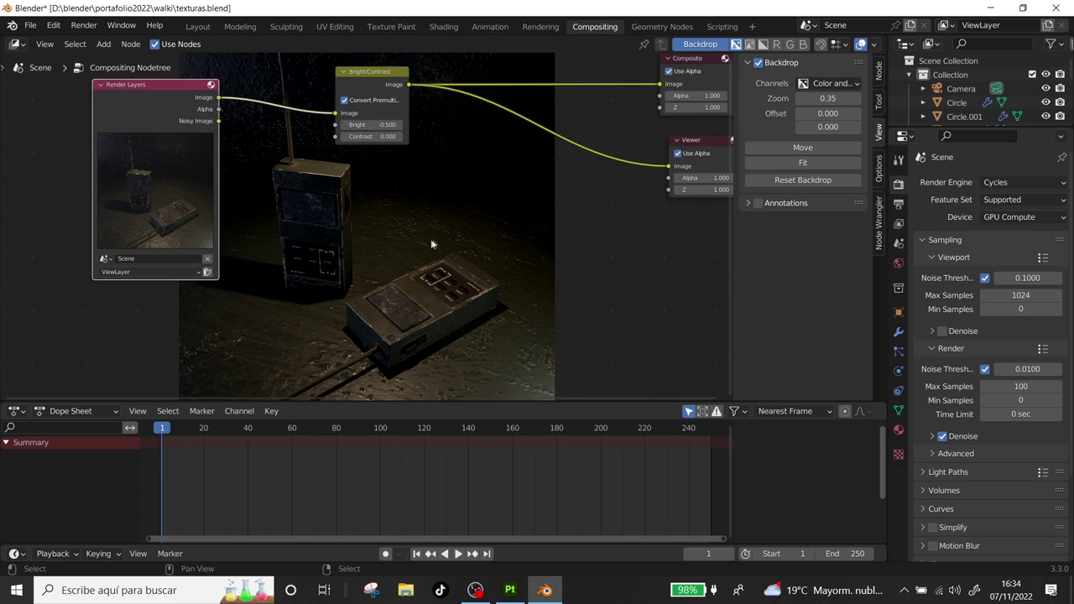
pyautogui.click(399, 137)
pyautogui.click(398, 138)
pyautogui.click(347, 138)
pyautogui.click(346, 138)
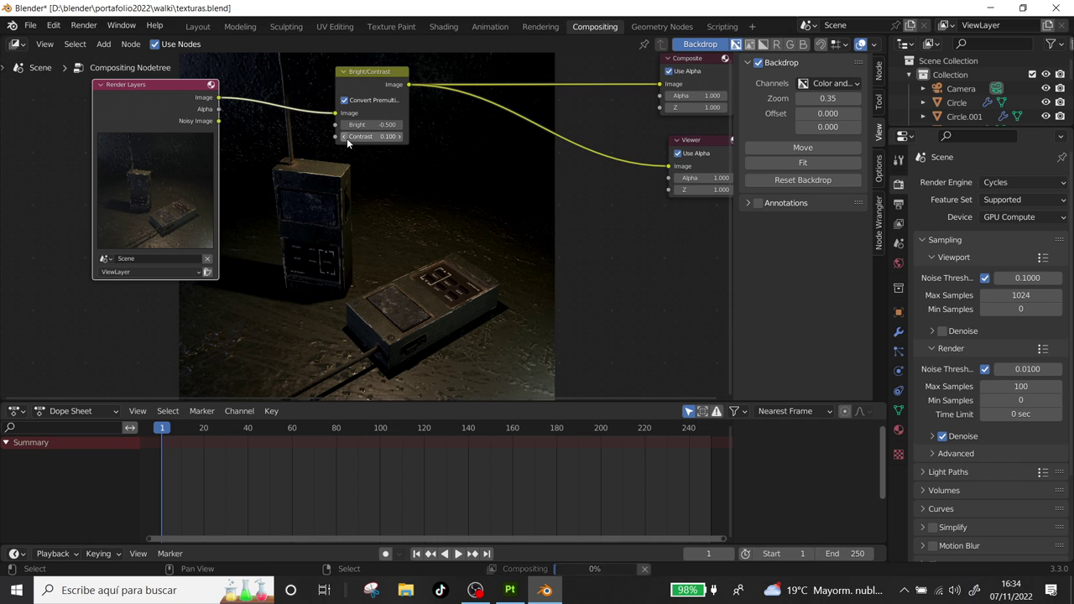
pyautogui.click(343, 137)
pyautogui.click(344, 137)
pyautogui.click(343, 137)
pyautogui.click(343, 137)
pyautogui.click(346, 137)
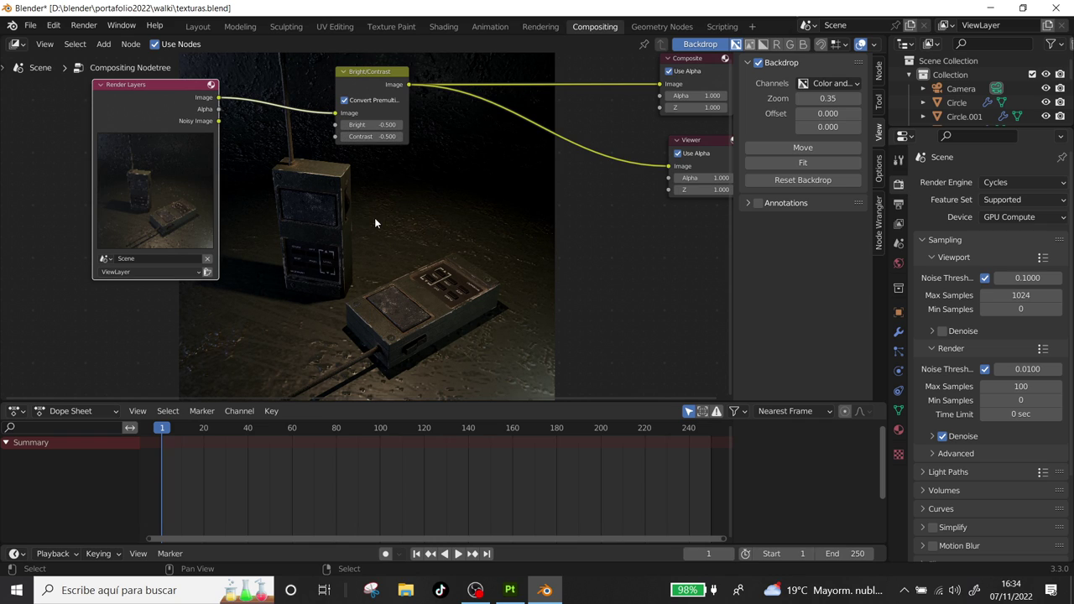
# Shift the Render Layers and Bright/Contrast nodes further left.
pyautogui.scroll(-1, 374, 221)
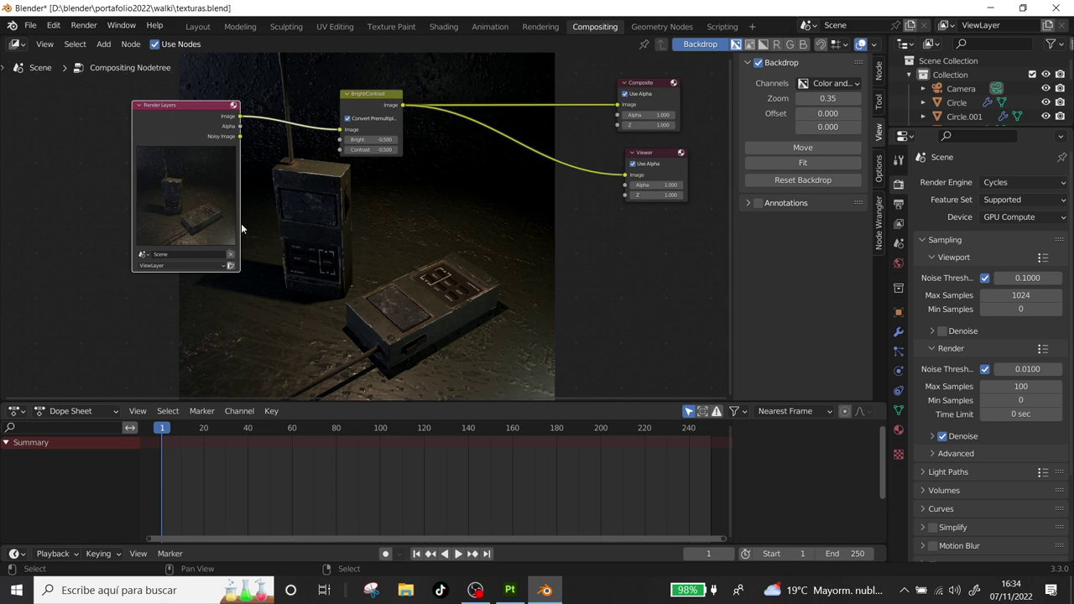
pyautogui.scroll(-1, 443, 212)
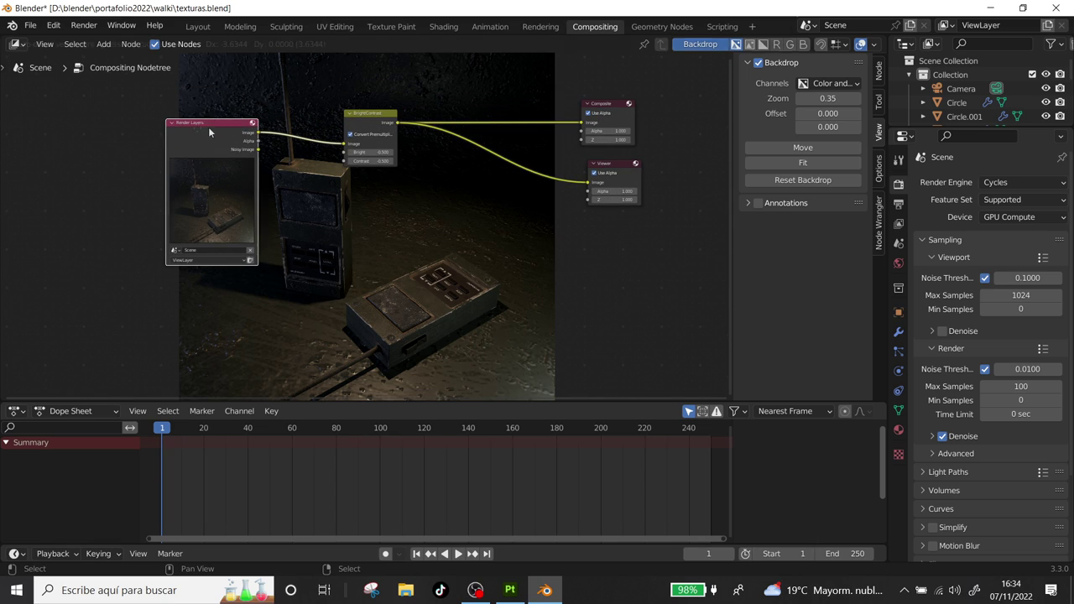
pyautogui.moveTo(208, 126); pyautogui.dragTo(117, 133)
pyautogui.moveTo(364, 122); pyautogui.dragTo(261, 133)
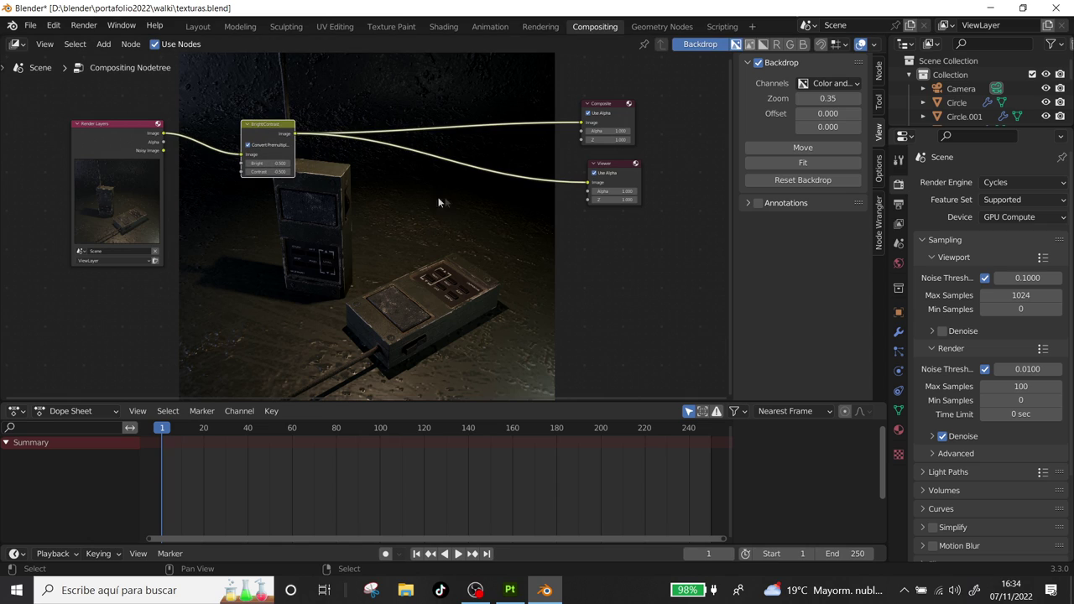
pyautogui.hotkey('shift', 'a')
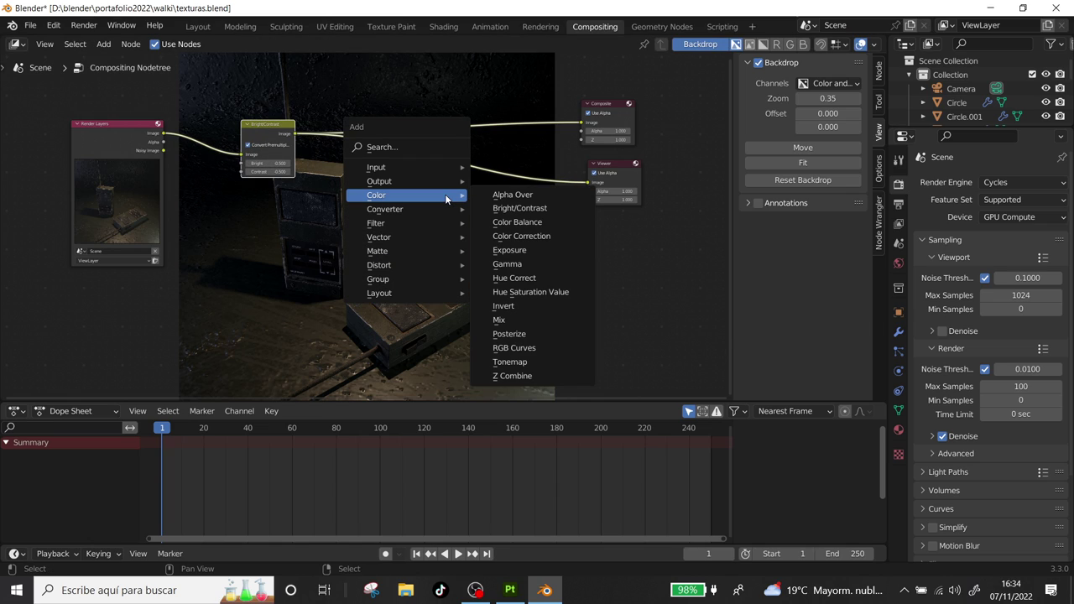
# Insert a Color Balance node after Bright/Contrast and shift Composite and Viewer up-right, Viewer's Use Alpha off.
pyautogui.click(517, 221)
pyautogui.click(300, 122)
pyautogui.click(482, 137)
pyautogui.moveTo(597, 110); pyautogui.dragTo(640, 87)
pyautogui.click(610, 173)
pyautogui.click(604, 171)
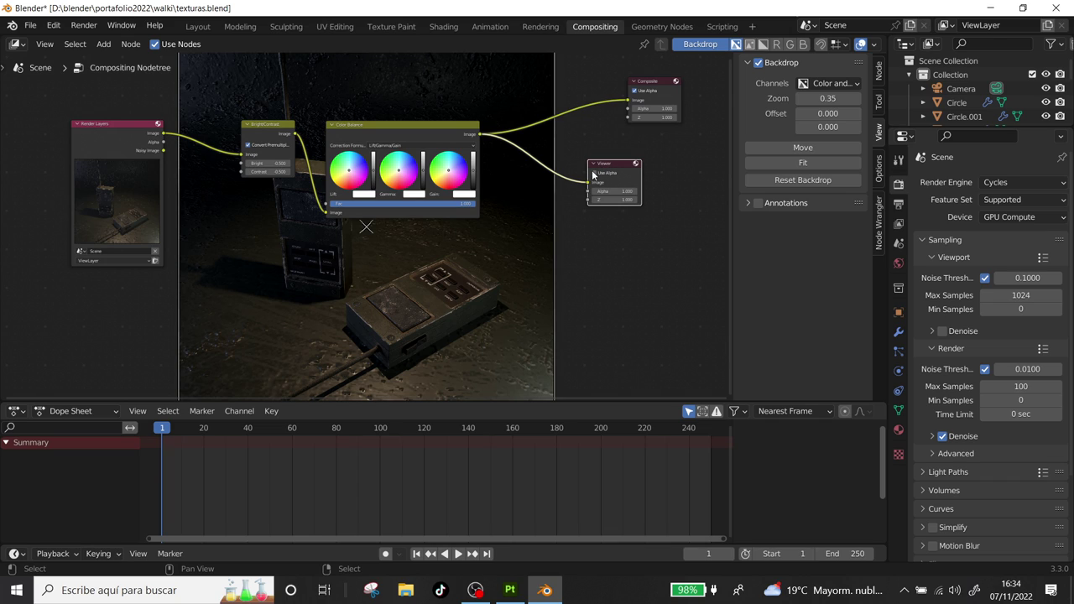
pyautogui.moveTo(592, 173); pyautogui.dragTo(636, 148)
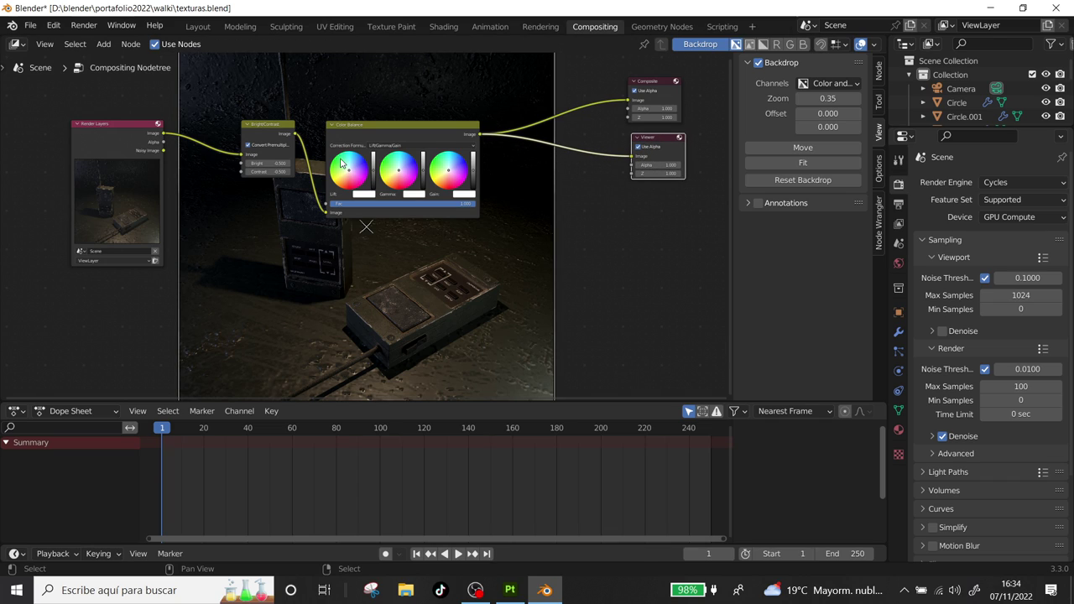
pyautogui.scroll(1, 375, 200)
pyautogui.scroll(1, 373, 197)
pyautogui.moveTo(417, 201)
pyautogui.mouseDown(button='middle')
pyautogui.moveTo(595, 206)
pyautogui.moveTo(527, 201)
pyautogui.mouseUp(button='middle')
# Try green Lift, blue Gamma and pink/yellow-green Gain, then return Lift and Gamma near neutral.
pyautogui.moveTo(428, 152); pyautogui.dragTo(418, 133)
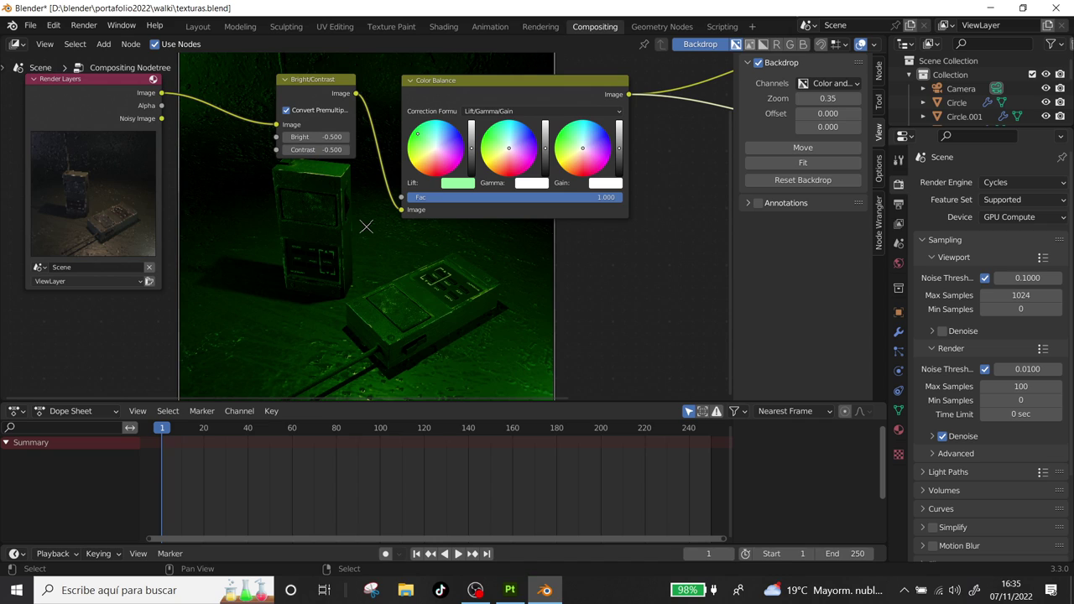
pyautogui.moveTo(498, 140); pyautogui.dragTo(528, 127)
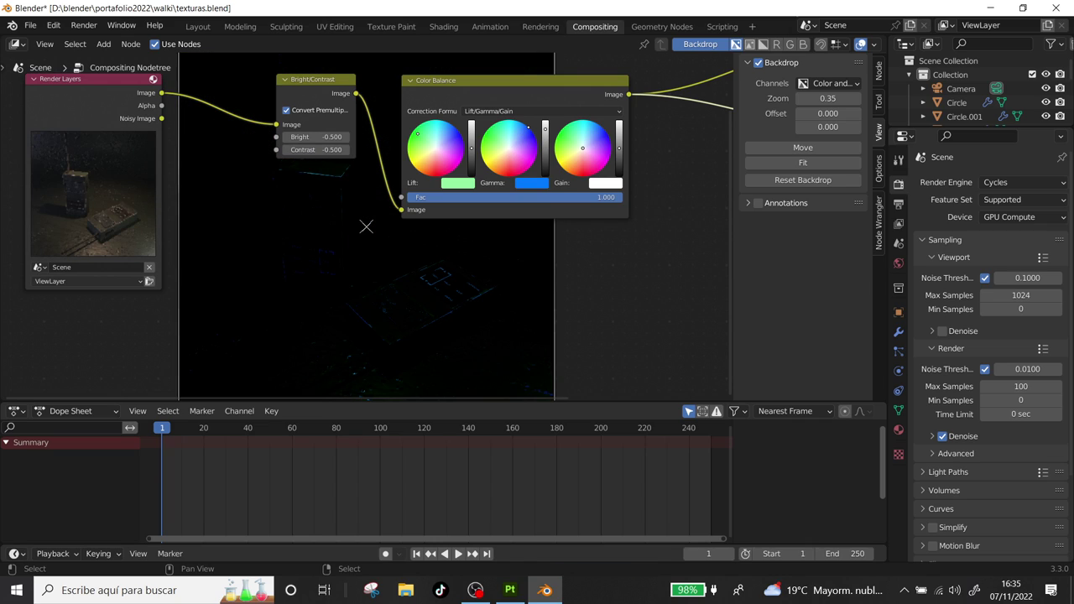
pyautogui.moveTo(576, 148); pyautogui.dragTo(587, 154)
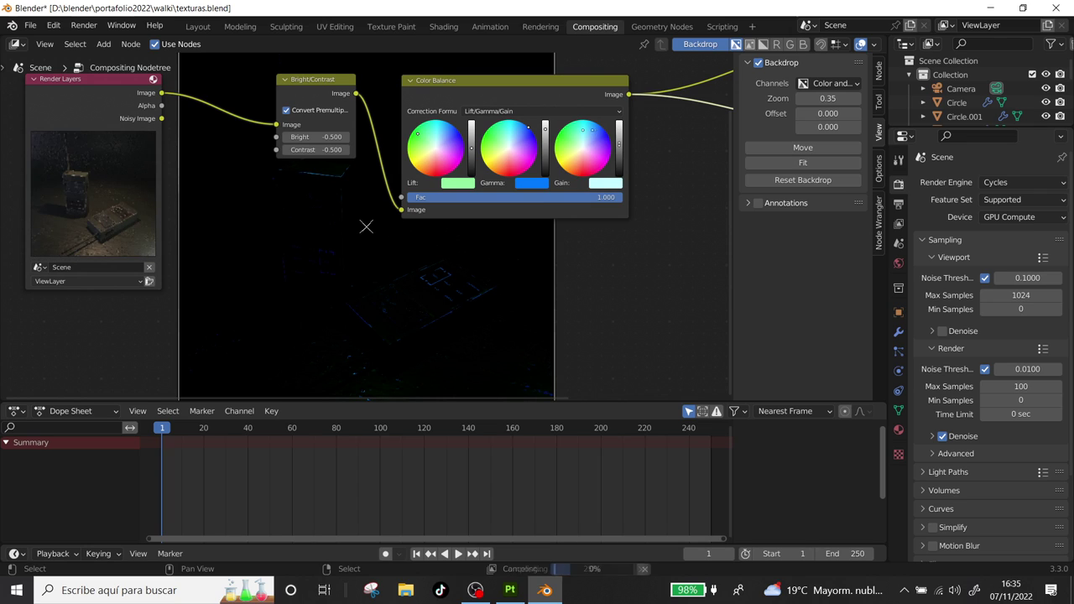
pyautogui.moveTo(587, 155)
pyautogui.mouseDown()
pyautogui.moveTo(555, 149)
pyautogui.moveTo(564, 154)
pyautogui.mouseUp()
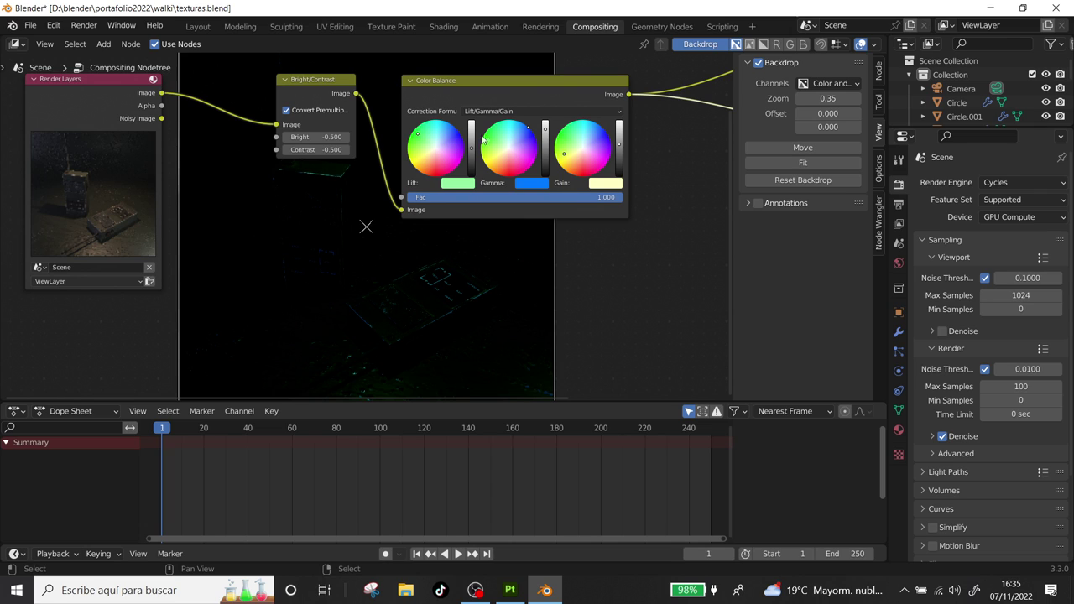
pyautogui.moveTo(527, 133); pyautogui.dragTo(517, 140)
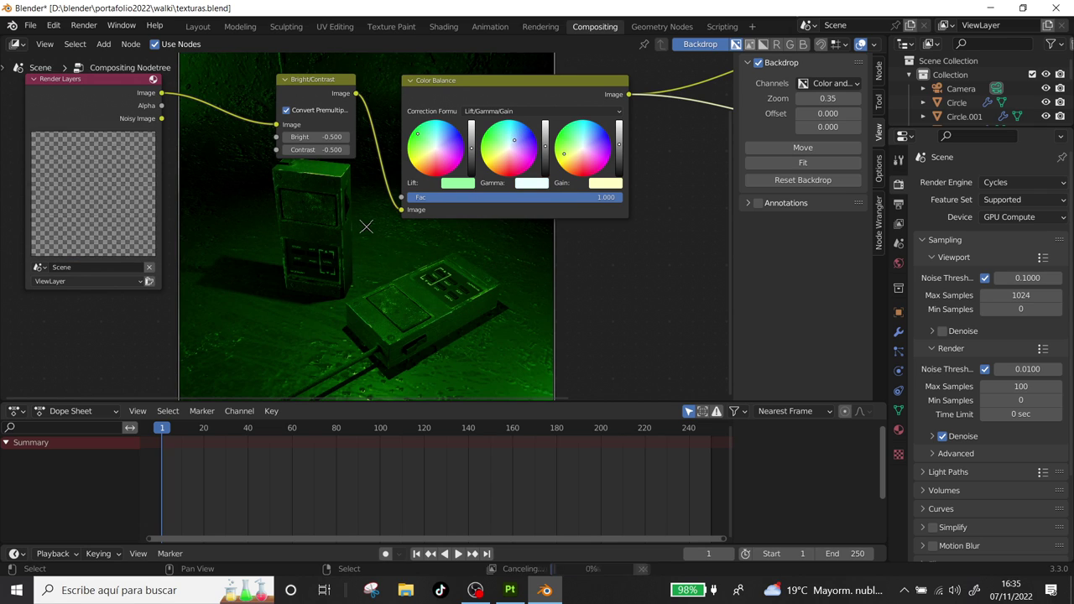
pyautogui.moveTo(418, 134); pyautogui.dragTo(431, 144)
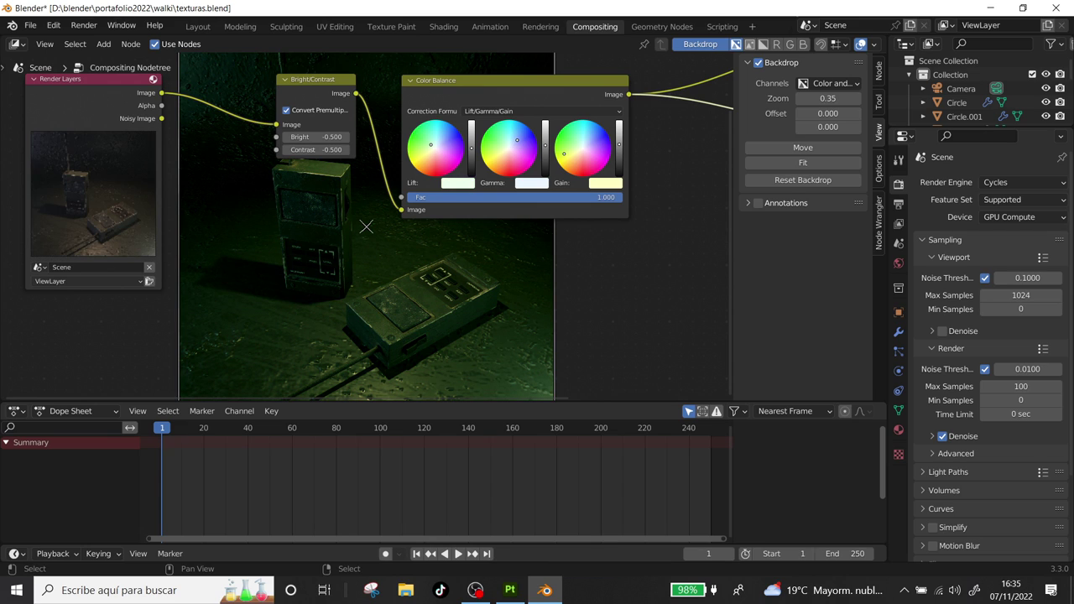
# Fine-tune the wheels: darker pale-green Lift, neutral lavender Gamma, pale blue-white Gain.
pyautogui.click(469, 151)
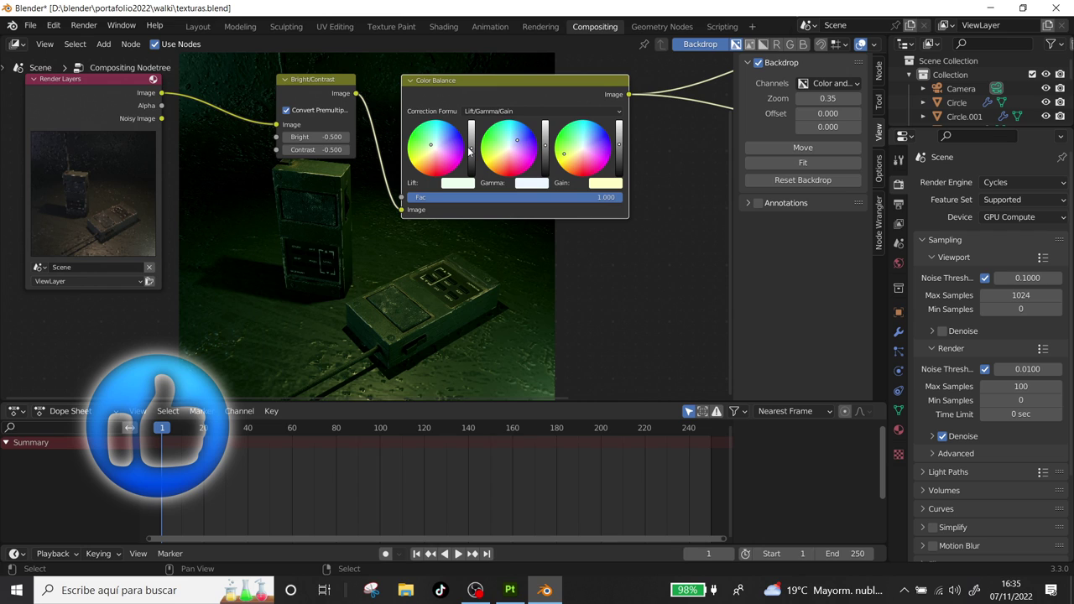
pyautogui.moveTo(472, 151)
pyautogui.mouseDown()
pyautogui.moveTo(472, 162)
pyautogui.moveTo(472, 147)
pyautogui.mouseUp()
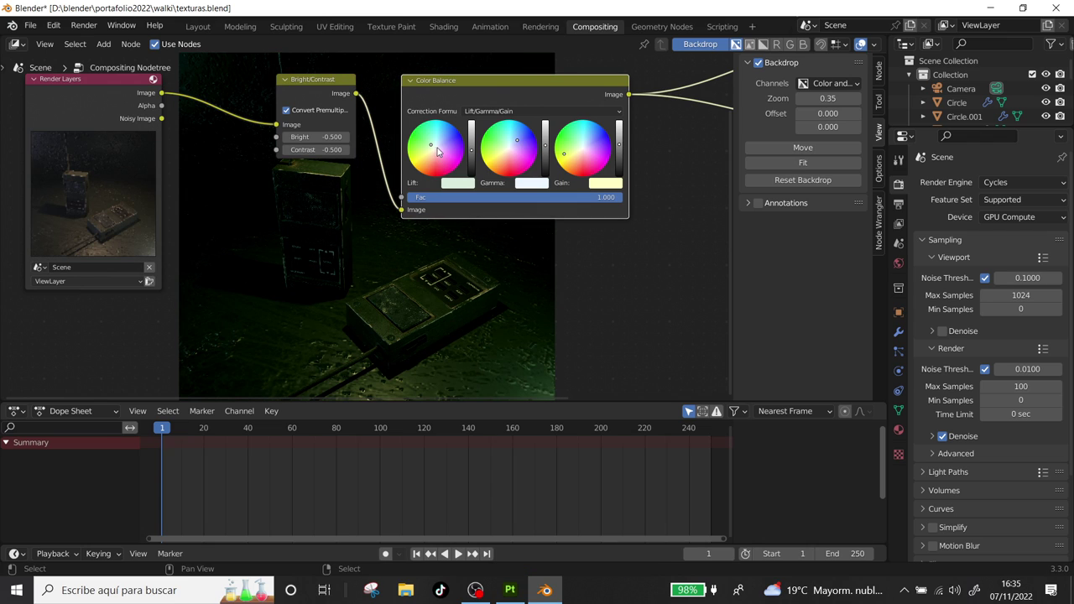
pyautogui.moveTo(428, 143); pyautogui.dragTo(436, 142)
pyautogui.moveTo(436, 142); pyautogui.dragTo(432, 146)
pyautogui.moveTo(518, 143); pyautogui.dragTo(496, 157)
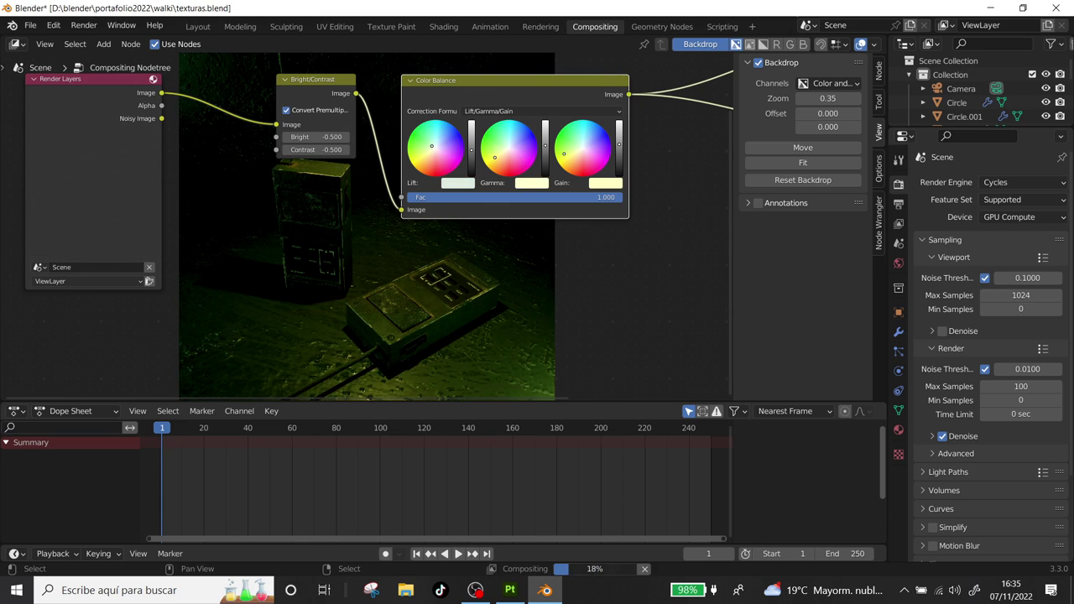
pyautogui.moveTo(495, 157); pyautogui.dragTo(508, 158)
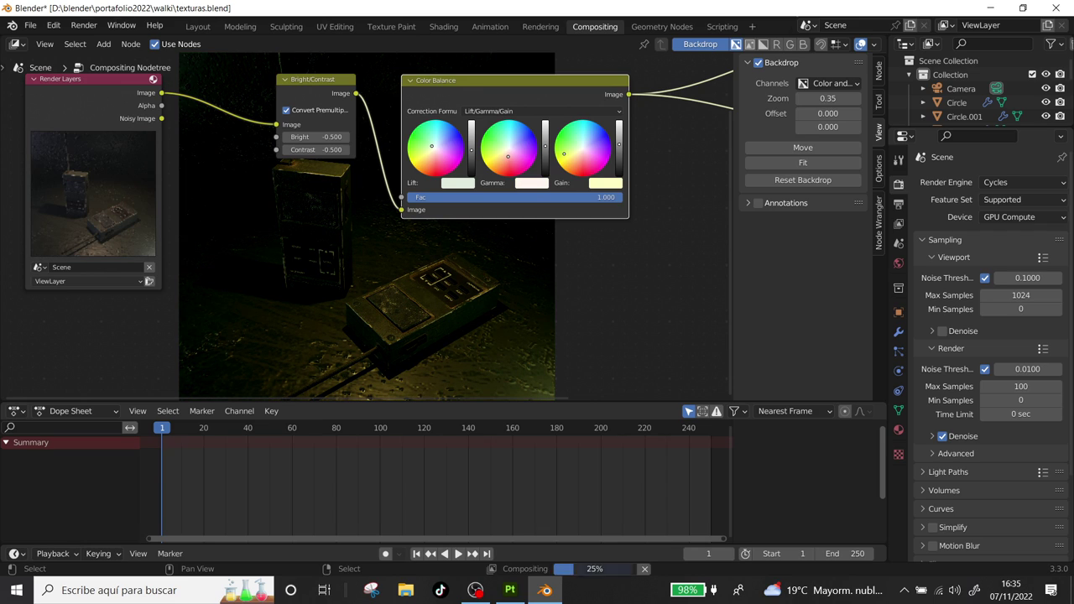
pyautogui.moveTo(508, 159); pyautogui.dragTo(512, 157)
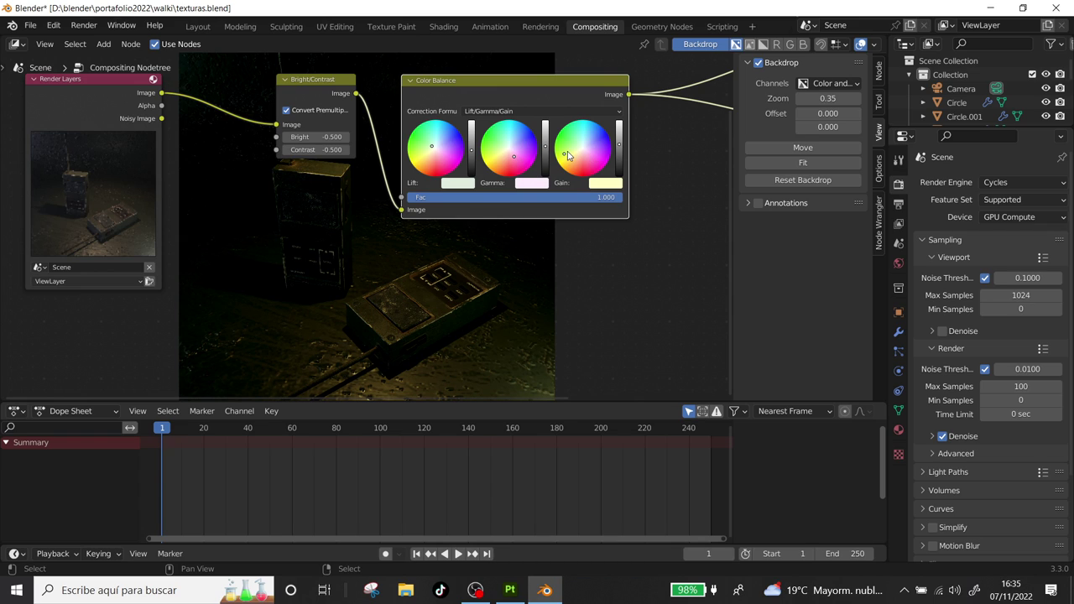
pyautogui.moveTo(562, 156); pyautogui.dragTo(592, 140)
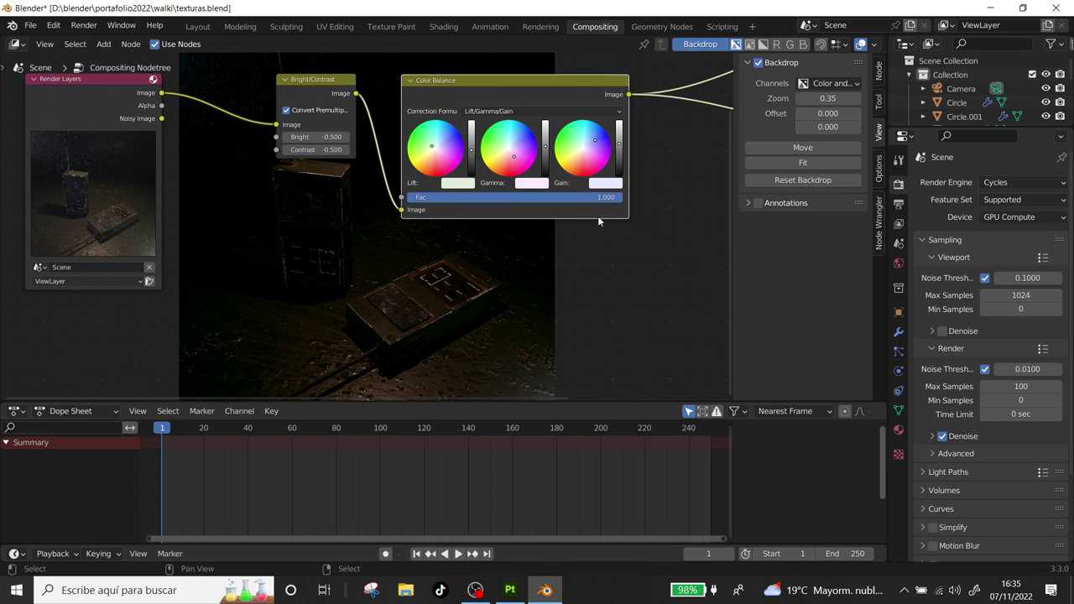
pyautogui.scroll(-1, 436, 281)
# Drag down the Contrast value on the Bright/Contrast node.
pyautogui.scroll(-1, 436, 281)
pyautogui.scroll(-1, 436, 281)
pyautogui.moveTo(444, 252); pyautogui.dragTo(439, 186, button='middle')
pyautogui.moveTo(469, 237); pyautogui.dragTo(491, 278, button='middle')
pyautogui.scroll(1, 329, 240)
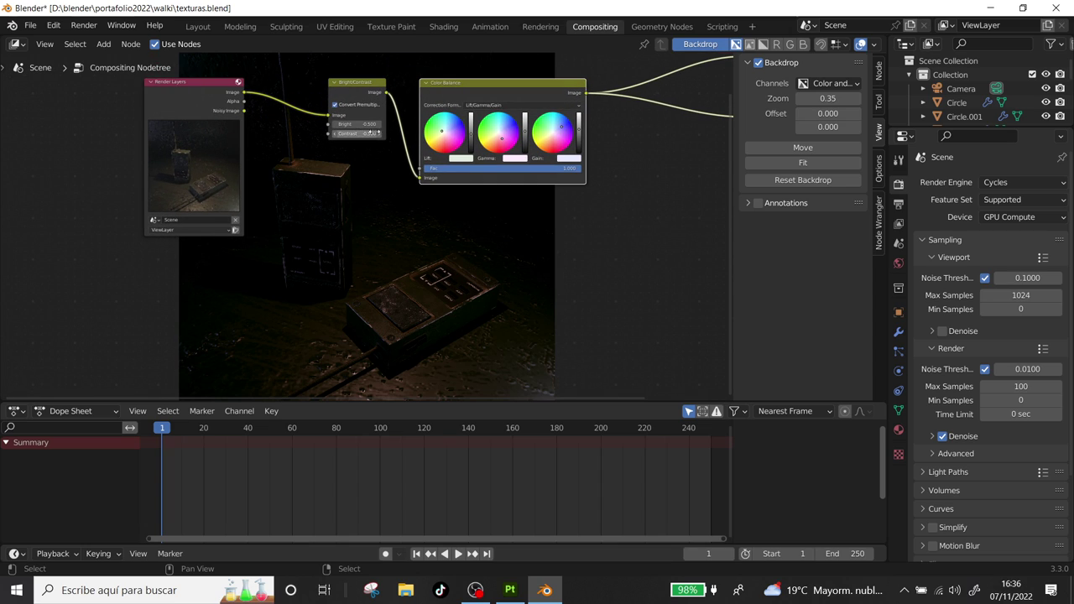
pyautogui.keyDown('ctrl'); pyautogui.scroll(-1, 378, 132); pyautogui.keyUp('ctrl')
pyautogui.moveTo(378, 133)
pyautogui.mouseDown()
pyautogui.moveTo(453, 133)
pyautogui.moveTo(411, 133)
pyautogui.mouseUp()
# Box-select the Composite and Viewer nodes and move them further right.
pyautogui.moveTo(608, 237); pyautogui.dragTo(352, 270, button='middle')
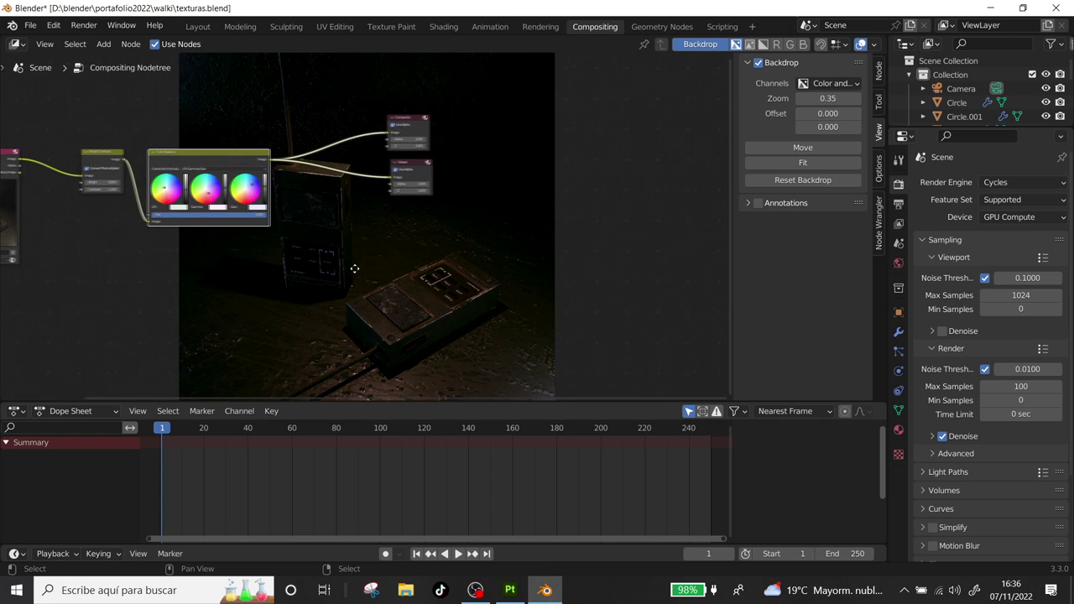
pyautogui.moveTo(385, 228); pyautogui.dragTo(504, 114)
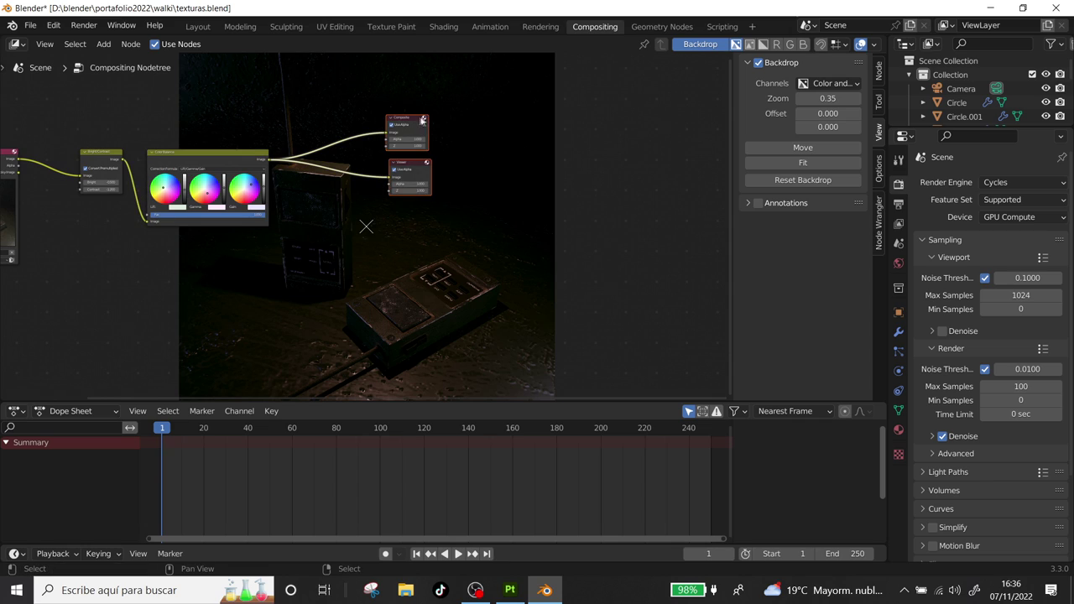
pyautogui.press('g')
pyautogui.click(678, 106)
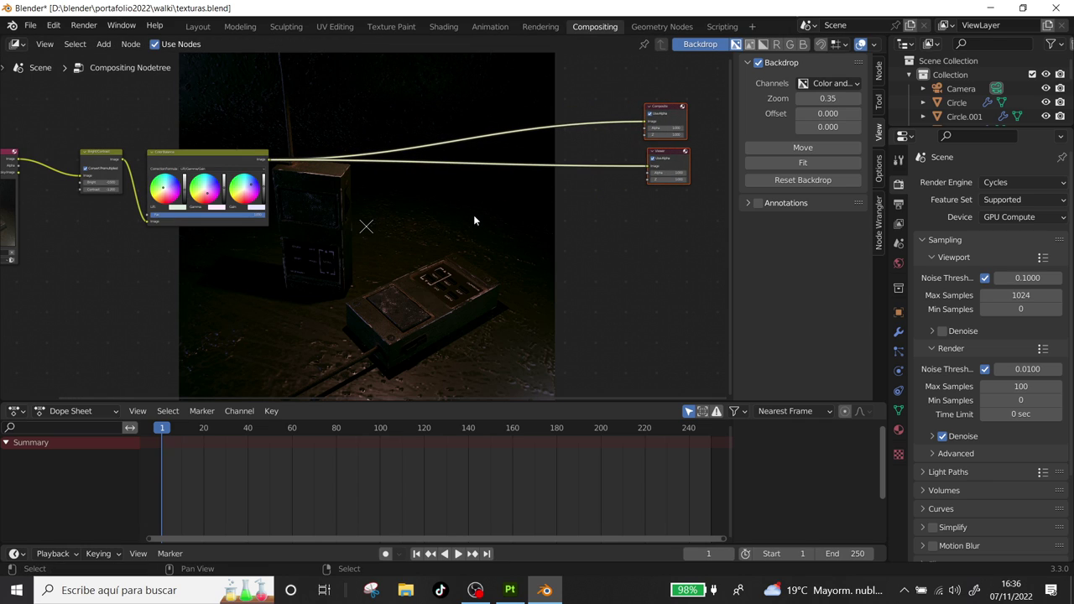
pyautogui.hotkey('shift', 'a')
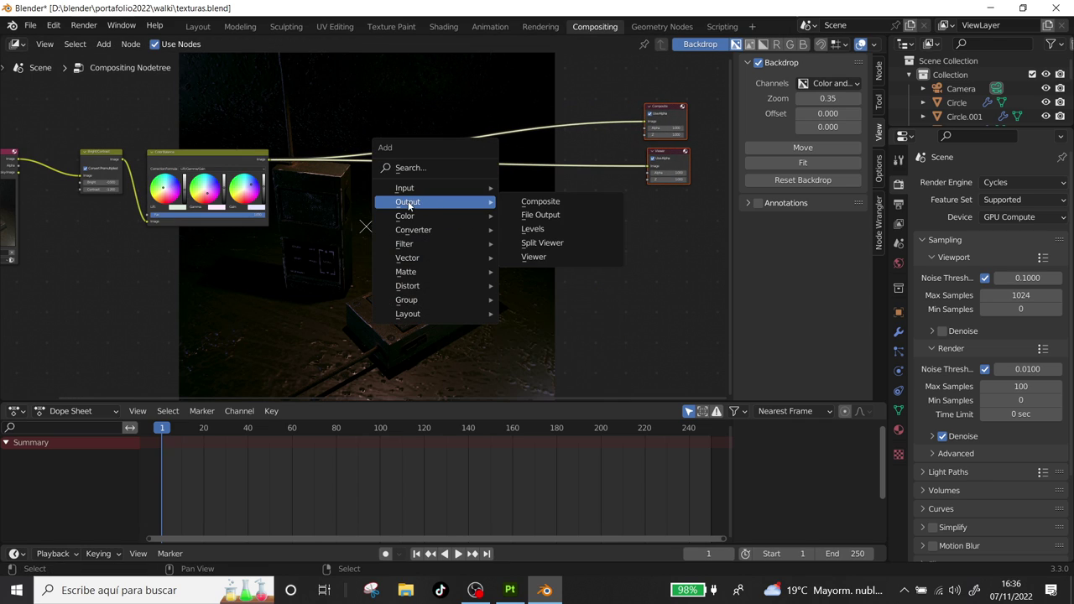
pyautogui.moveTo(405, 215)
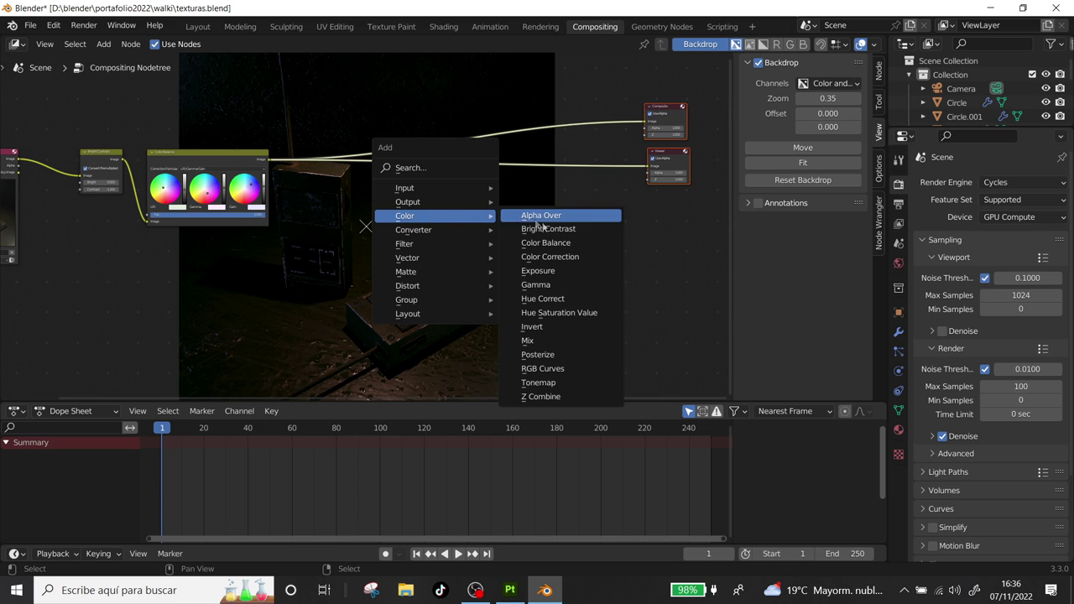
# Insert a Color Correction node after Color Balance and link its output to the Viewer.
pyautogui.click(535, 264)
pyautogui.click(417, 162)
pyautogui.moveTo(417, 156); pyautogui.dragTo(648, 166)
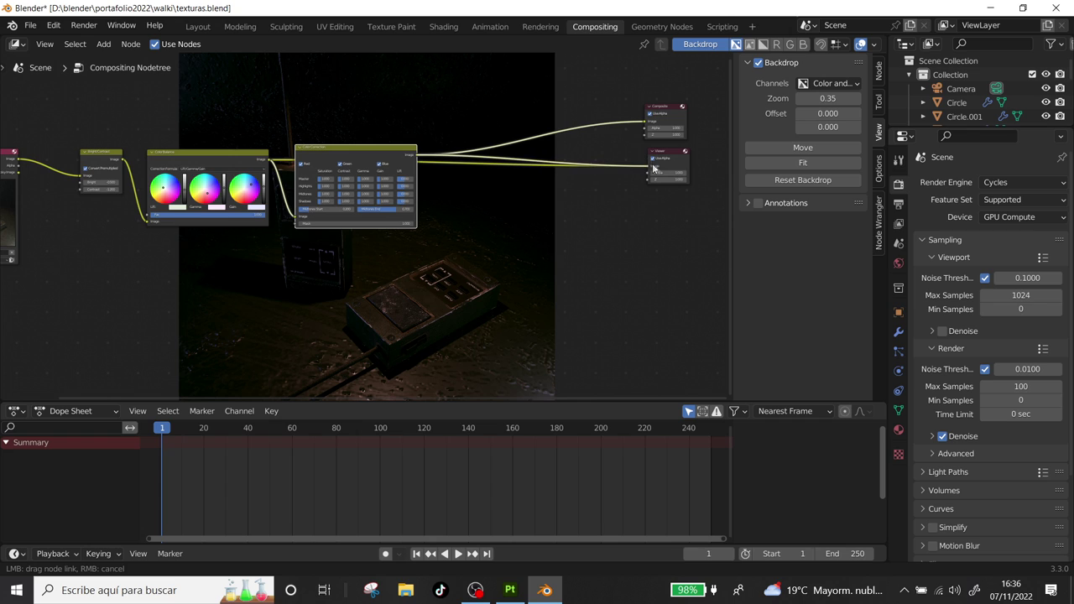
pyautogui.scroll(2, 415, 240)
pyautogui.scroll(1, 414, 240)
pyautogui.scroll(1, 410, 239)
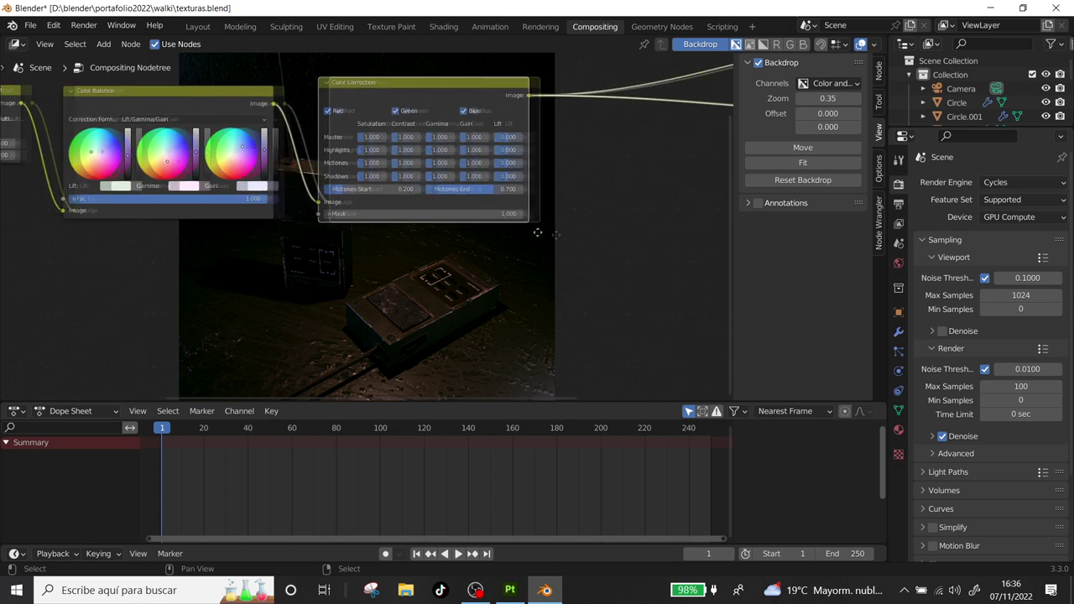
pyautogui.scroll(1, 428, 201)
pyautogui.scroll(1, 449, 155)
pyautogui.scroll(1, 449, 156)
# Try Master Saturation values of 0.8, 0 and 0.5 on the Color Correction node.
pyautogui.click(487, 120)
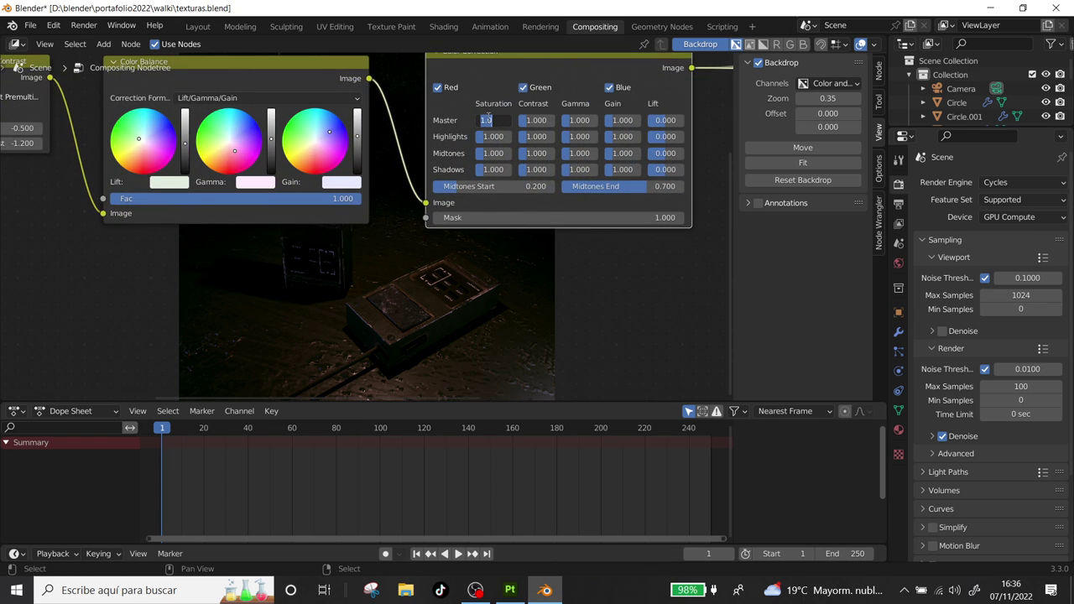
pyautogui.write('0.8')
pyautogui.press('Return')
pyautogui.click(492, 120)
pyautogui.write('0')
pyautogui.press('Return')
pyautogui.click(492, 120)
pyautogui.press('BackSpace')
pyautogui.write('5')
pyautogui.press('Return')
# Move Color Balance aside and settle Master Saturation at 0.7, via 0.6.
pyautogui.moveTo(293, 74); pyautogui.dragTo(88, 97)
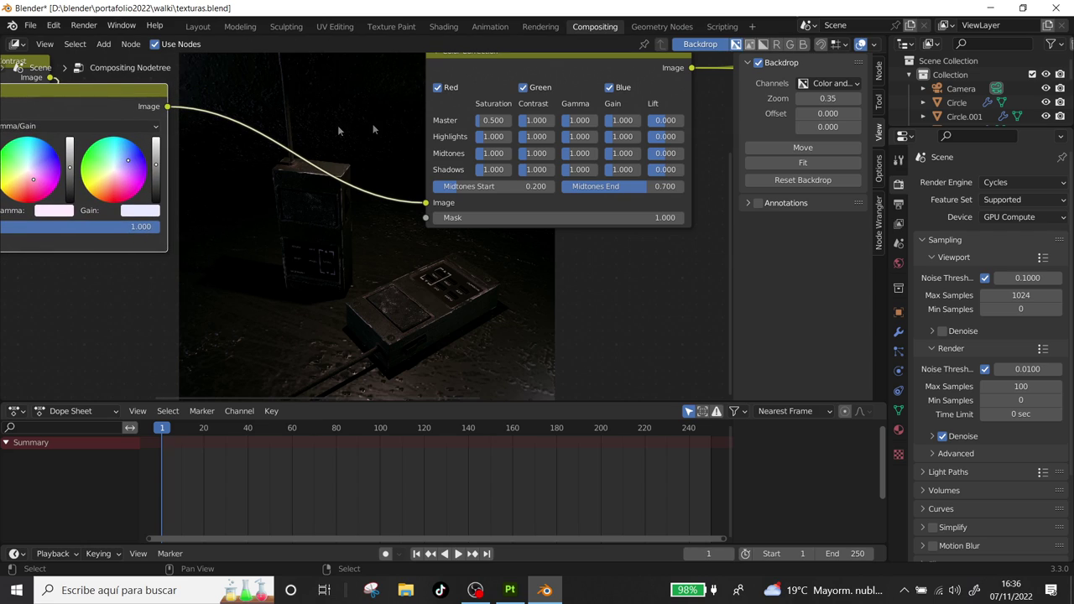
pyautogui.click(492, 123)
pyautogui.write('0.6')
pyautogui.press('Return')
pyautogui.write('0')
pyautogui.press('Return')
pyautogui.click(623, 285)
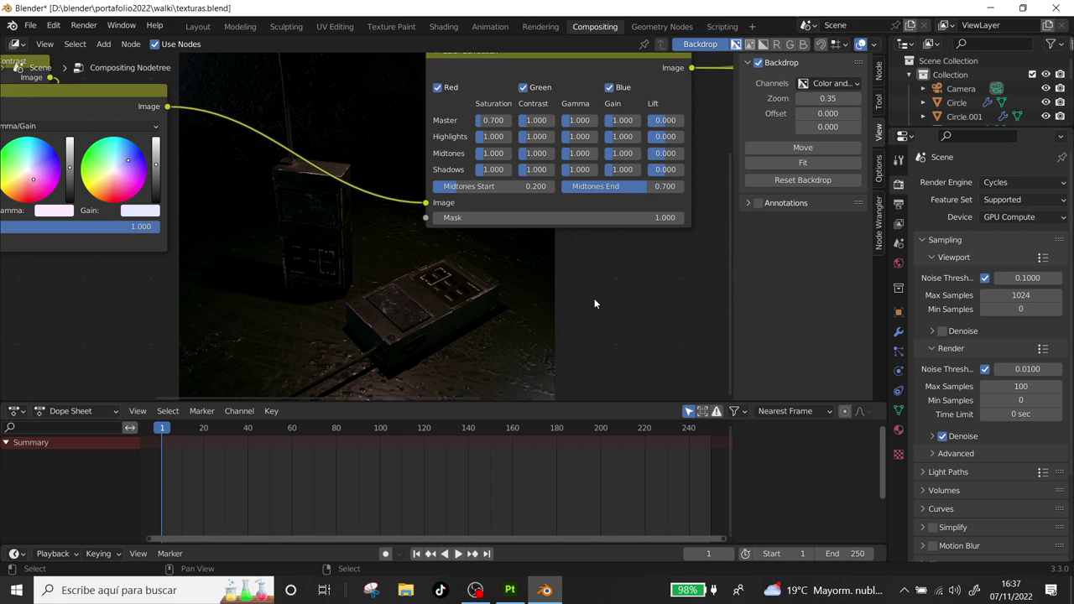
pyautogui.scroll(-1, 615, 243)
# Tighten the chain by sliding Render Layers, Color Balance and Color Correction left.
pyautogui.scroll(-4, 613, 241)
pyautogui.scroll(-1, 604, 236)
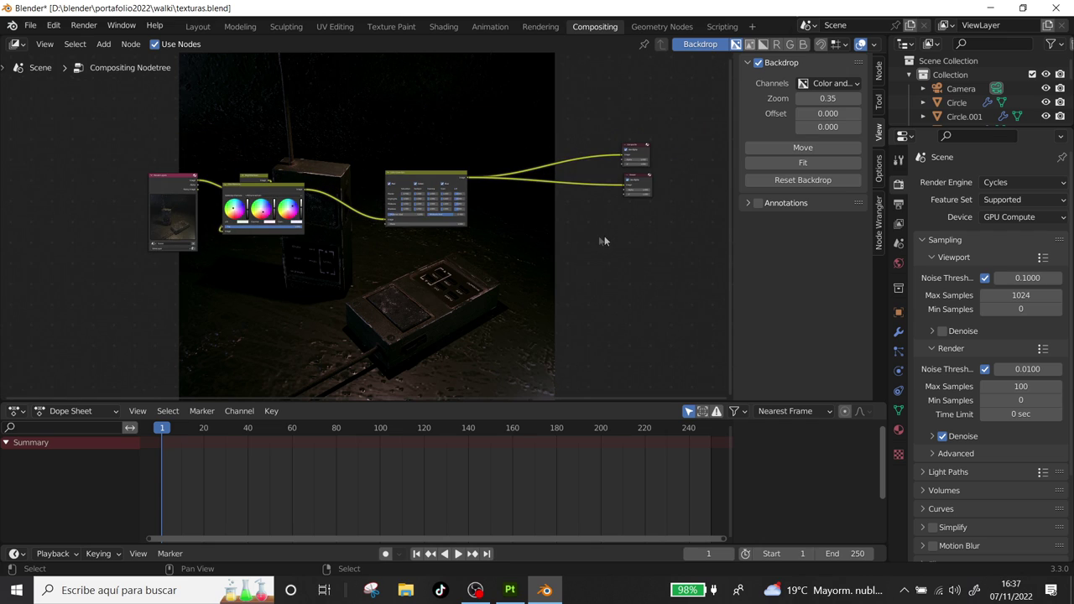
pyautogui.moveTo(203, 178); pyautogui.dragTo(90, 178)
pyautogui.moveTo(219, 185)
pyautogui.mouseDown()
pyautogui.moveTo(296, 185)
pyautogui.moveTo(146, 178)
pyautogui.mouseUp()
pyautogui.moveTo(305, 186); pyautogui.dragTo(183, 186)
pyautogui.moveTo(361, 185); pyautogui.dragTo(330, 185)
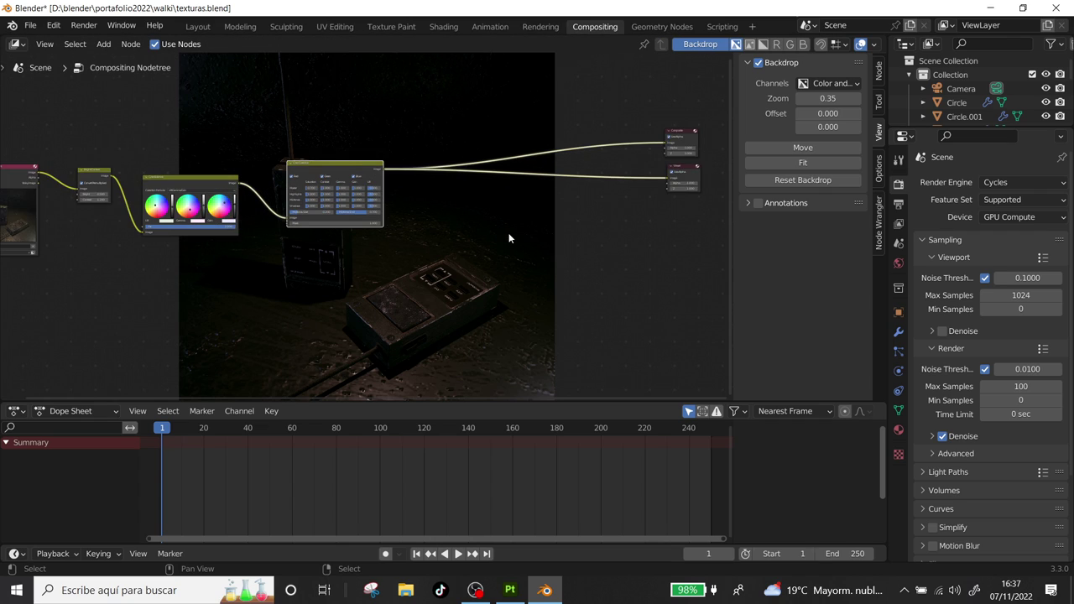
pyautogui.scroll(3, 495, 223)
# Insert a Filter node after Color Correction and feed its output to the Viewer.
pyautogui.hotkey('shift', 'a')
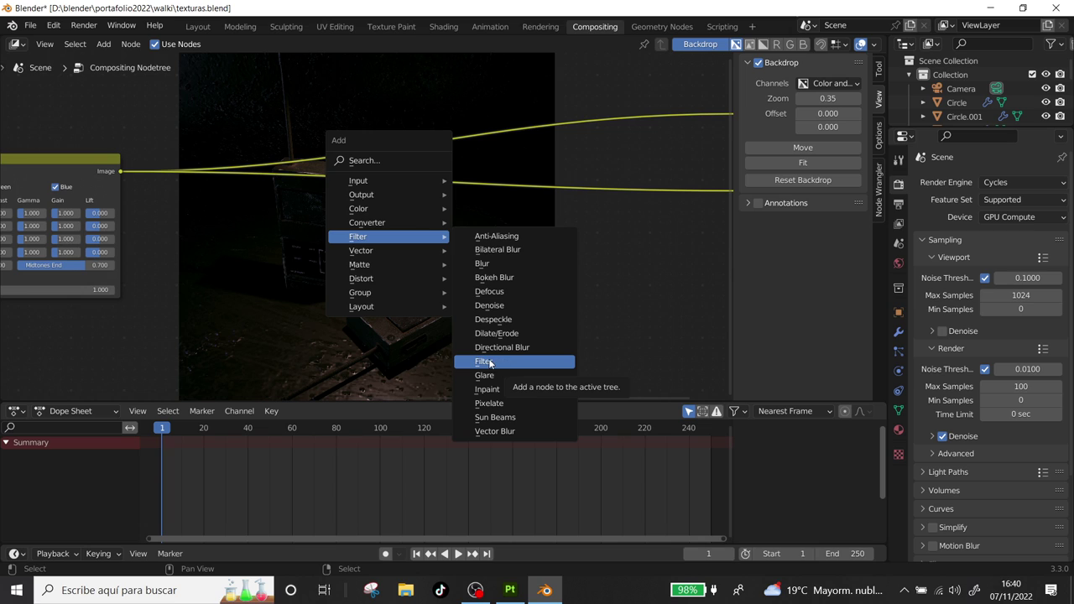
pyautogui.click(516, 361)
pyautogui.click(332, 156)
pyautogui.scroll(-2, 494, 258)
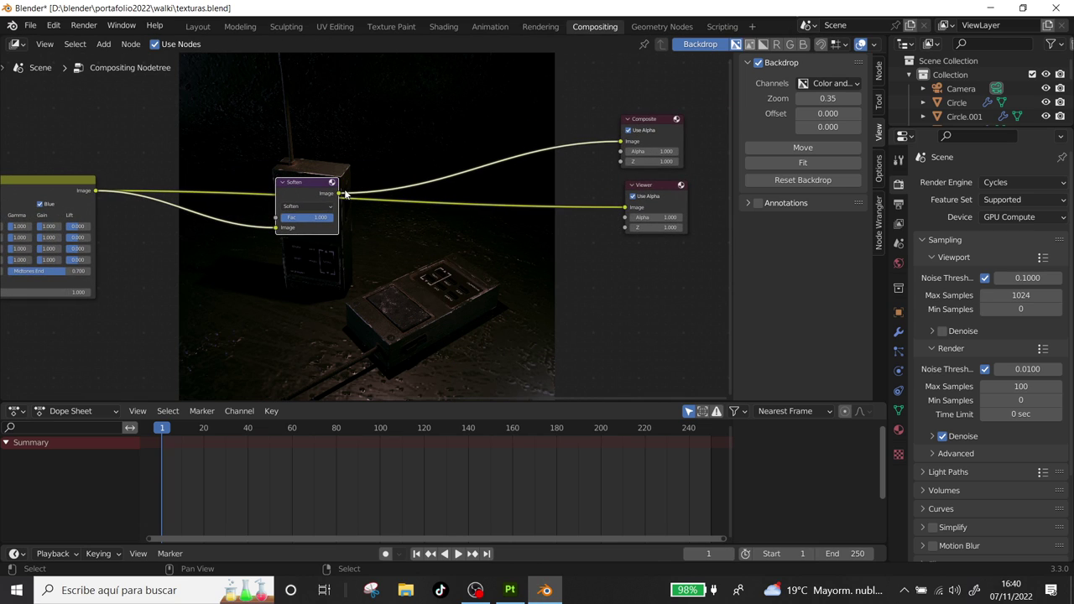
pyautogui.moveTo(339, 194); pyautogui.dragTo(626, 208)
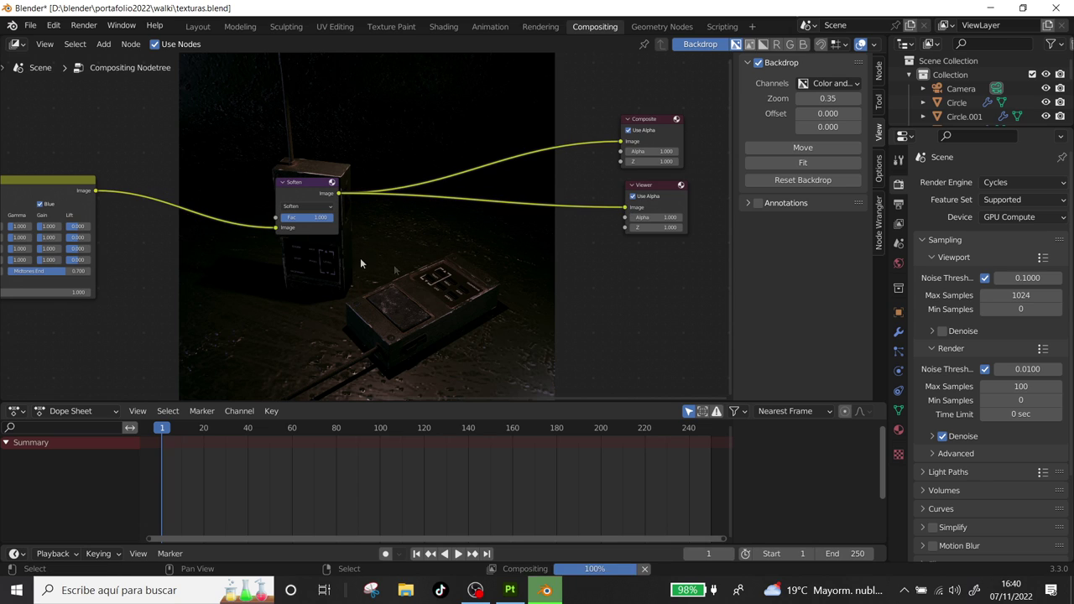
# Set the filter type to Prewitt, after trying Diamond Sharpen, with Fac around 0.167.
pyautogui.click(292, 206)
pyautogui.click(301, 240)
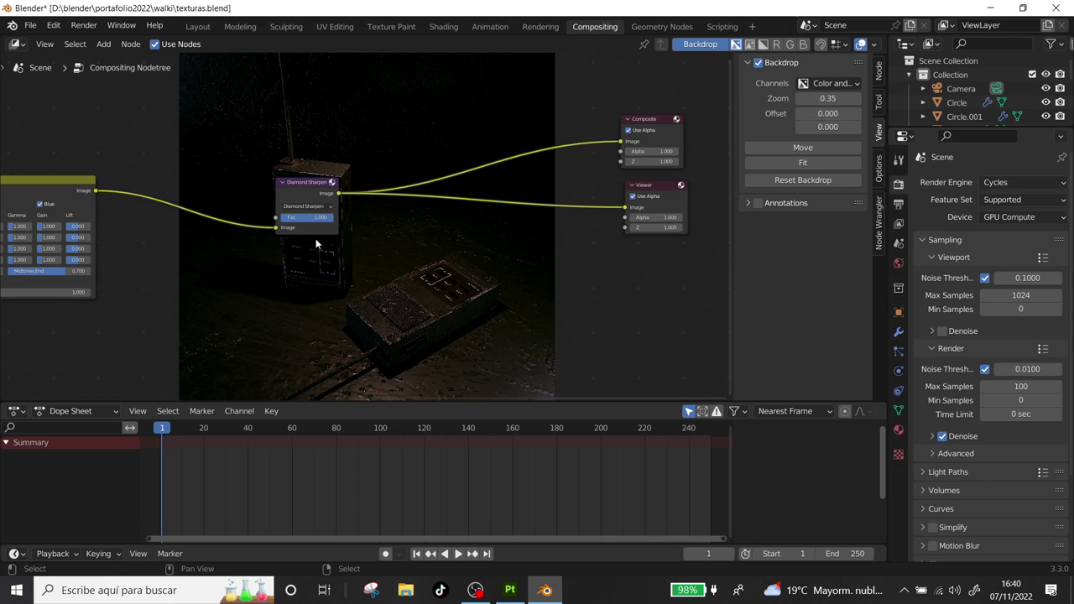
pyautogui.scroll(3, 479, 221)
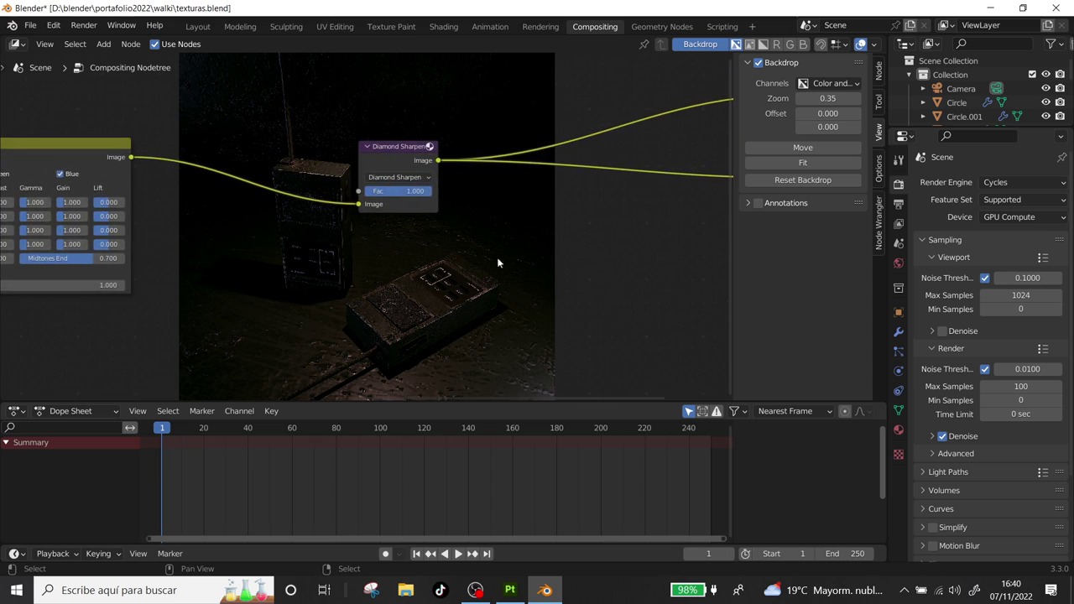
pyautogui.click(427, 162)
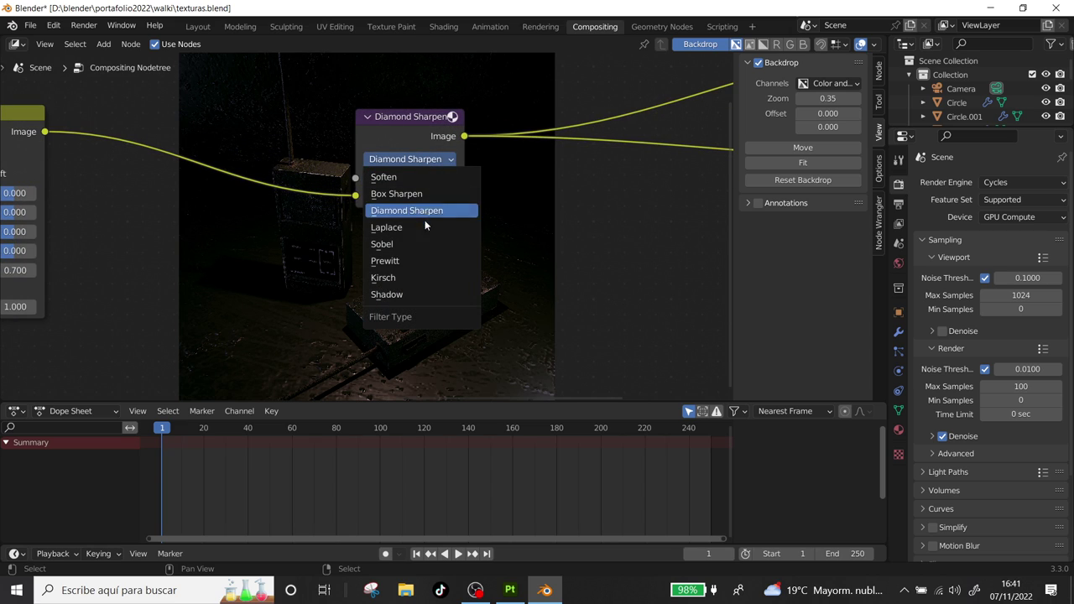
pyautogui.click(426, 262)
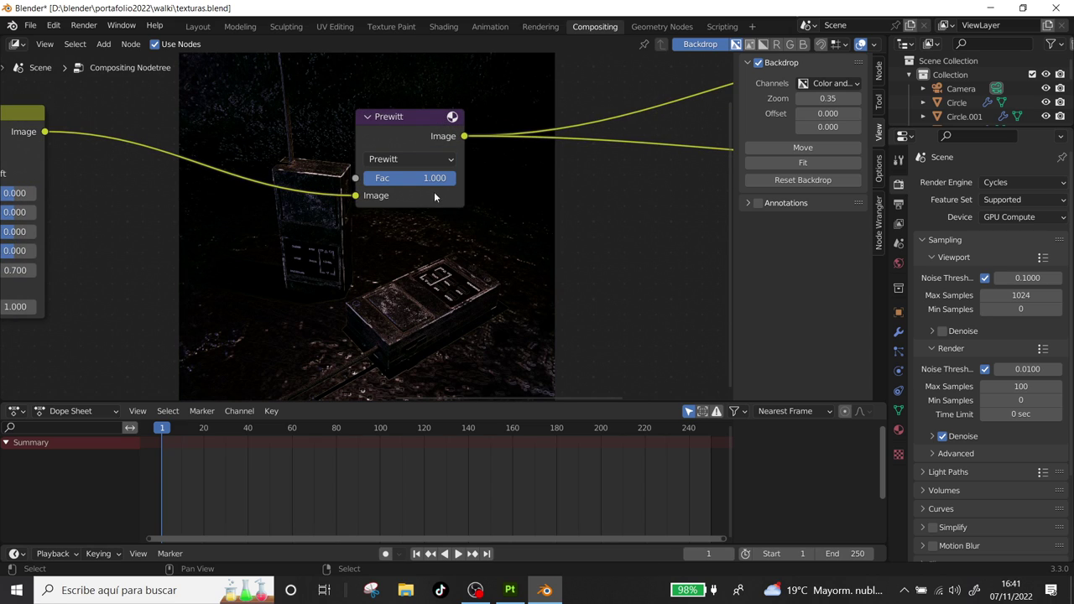
pyautogui.moveTo(419, 178); pyautogui.dragTo(372, 178)
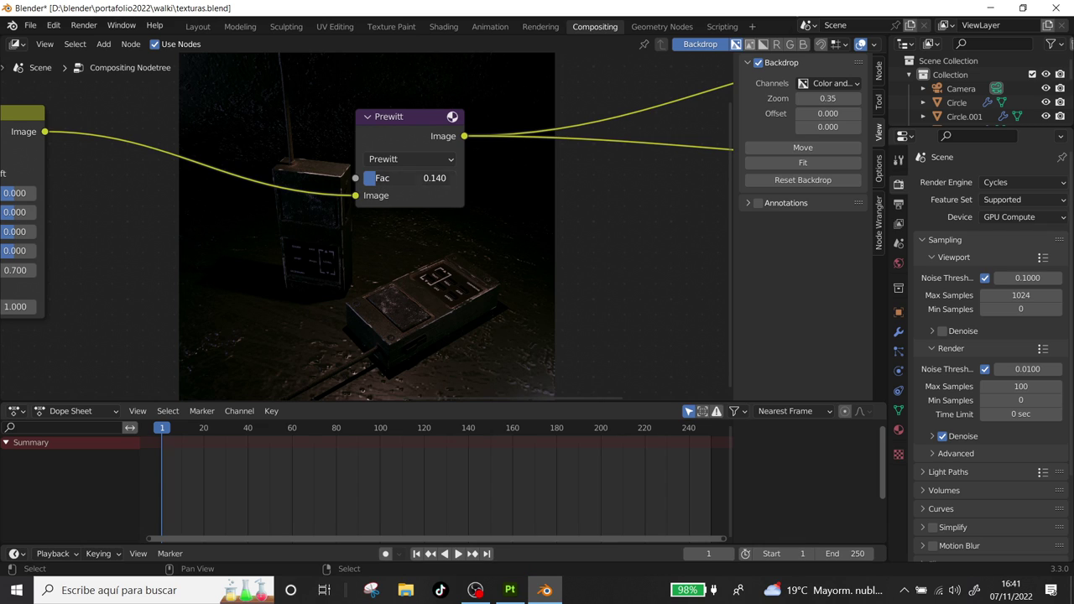
pyautogui.moveTo(373, 177); pyautogui.dragTo(380, 178)
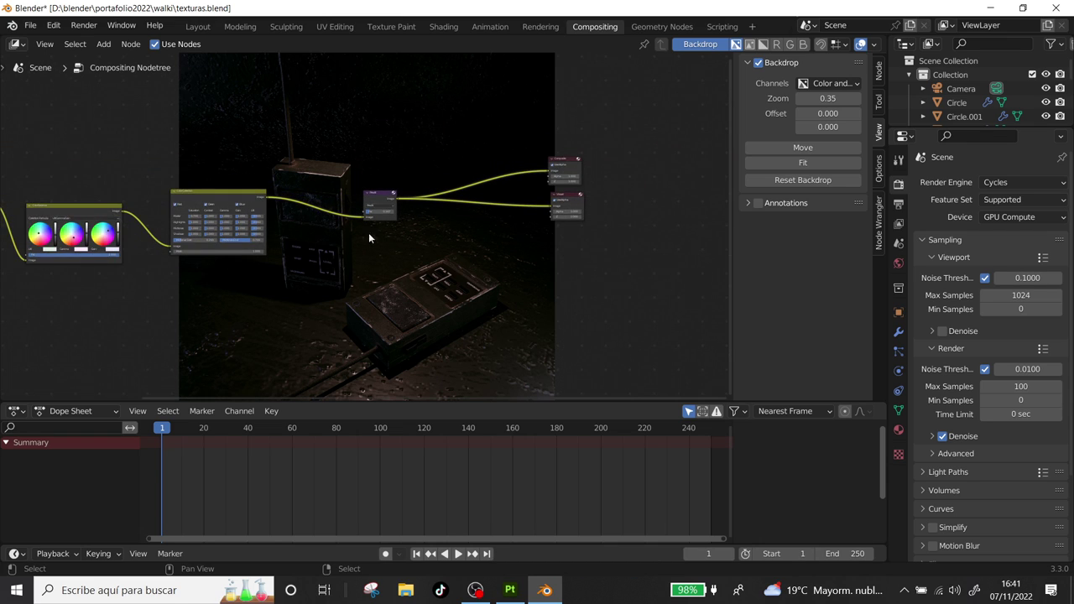
pyautogui.moveTo(166, 295); pyautogui.dragTo(557, 230, button='middle')
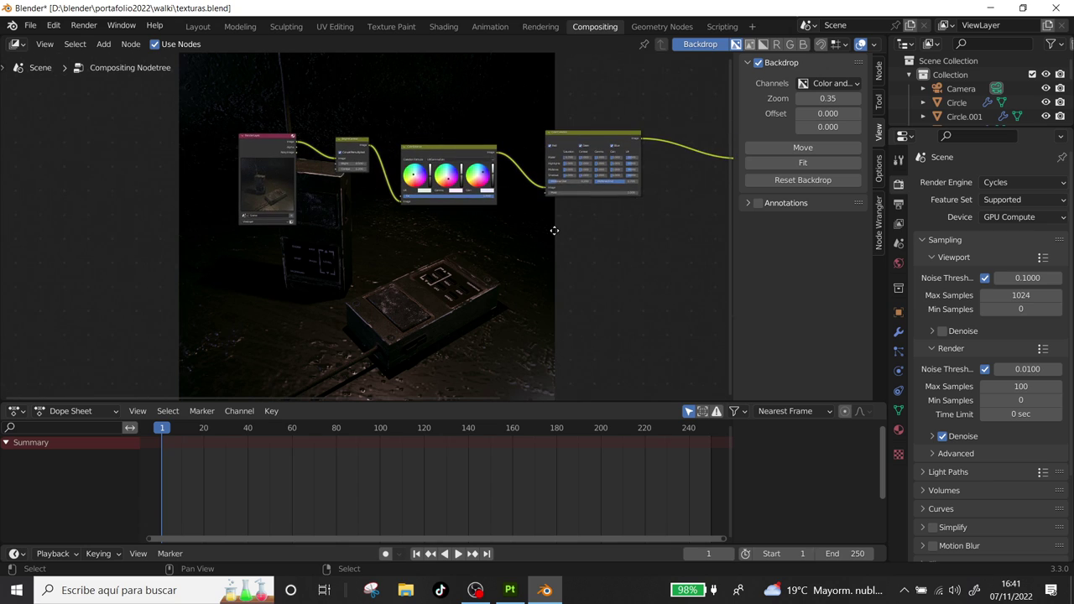
# Tint the Color Balance Lift wheel light blue after briefly trying red.
pyautogui.scroll(2, 486, 249)
pyautogui.scroll(2, 482, 249)
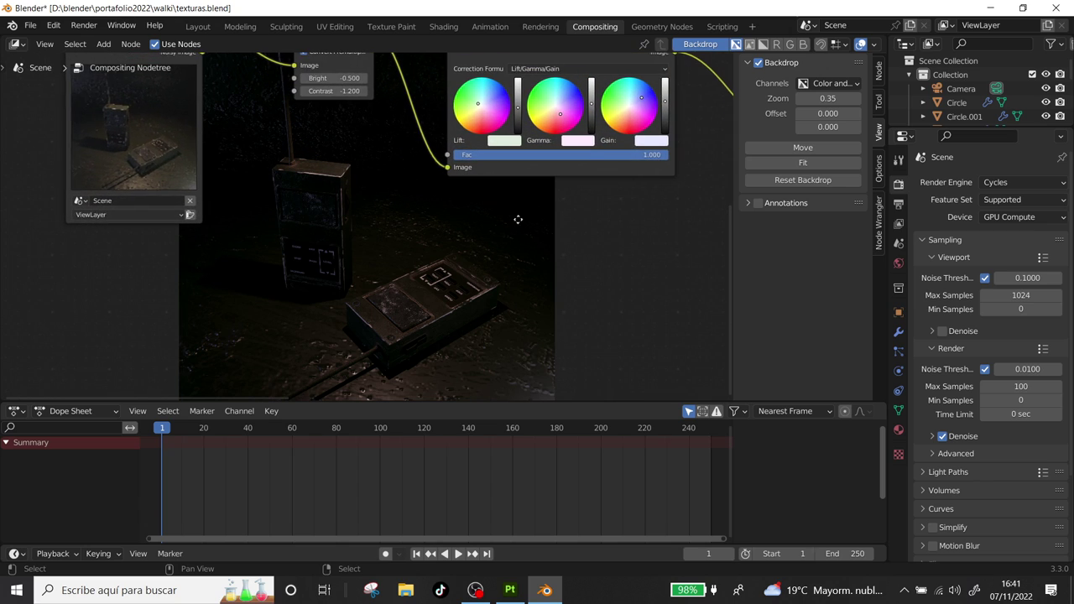
pyautogui.moveTo(512, 222); pyautogui.dragTo(437, 174, button='middle')
pyautogui.moveTo(437, 173); pyautogui.dragTo(416, 167)
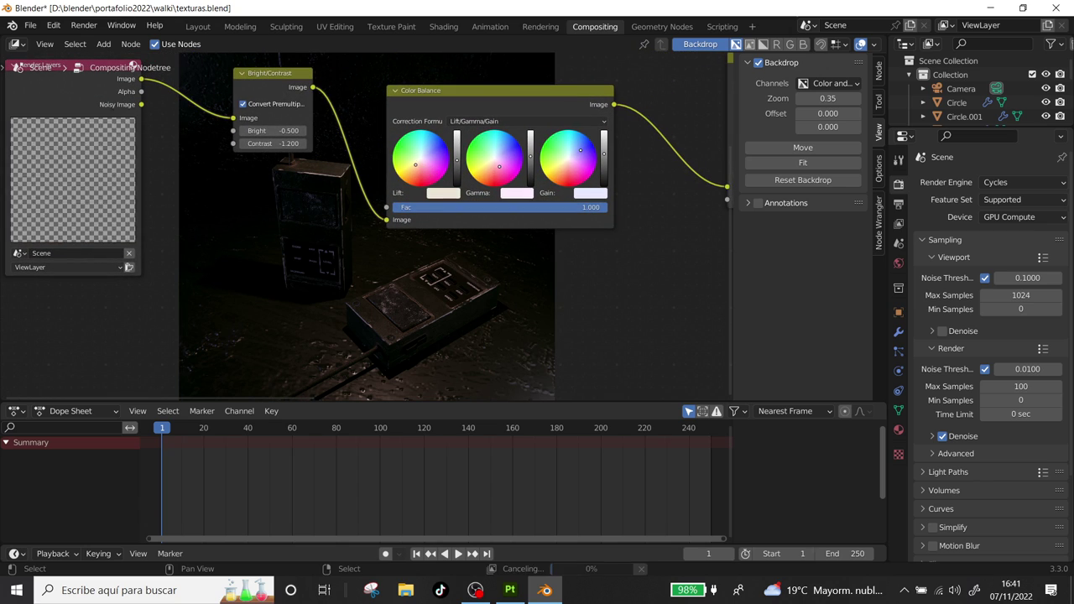
pyautogui.moveTo(415, 167); pyautogui.dragTo(420, 157)
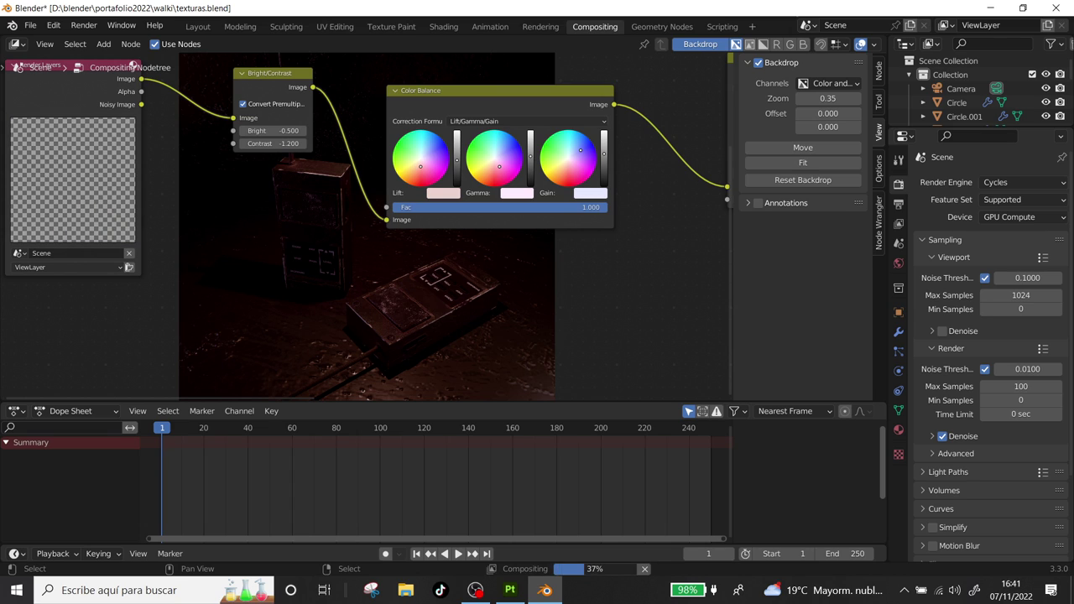
pyautogui.moveTo(420, 157); pyautogui.dragTo(420, 150)
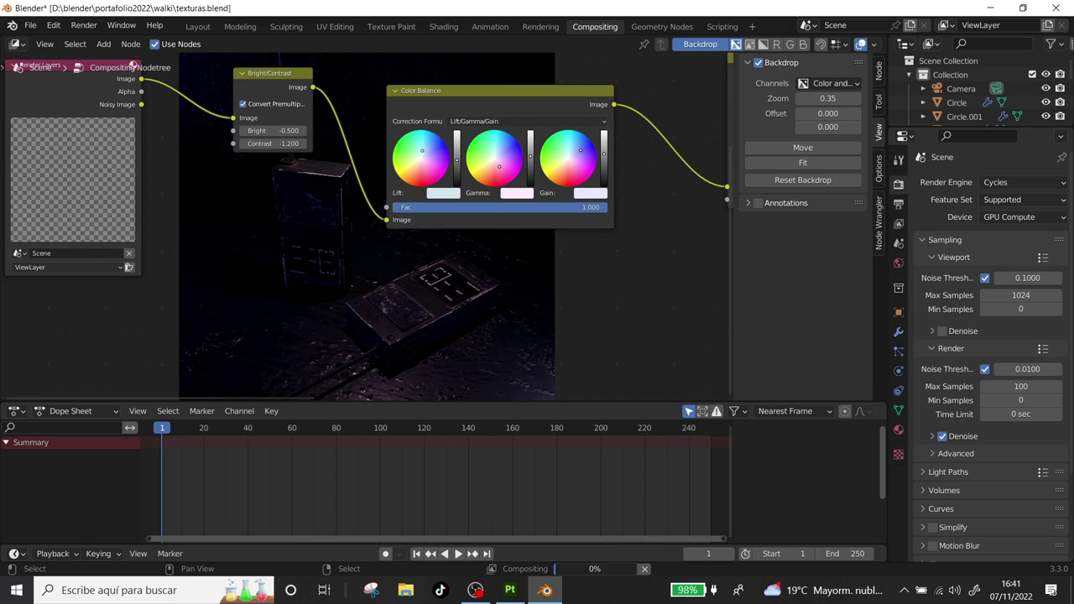